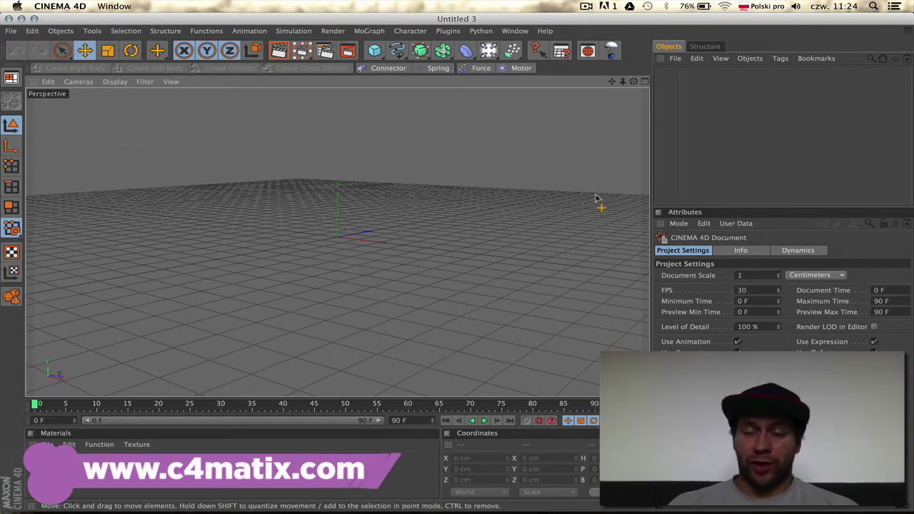
Switch to Safari and play the YouTube clip of the disintegrating letter, replaying sections to examine the effect.
{"action": "key", "text": "F3"}
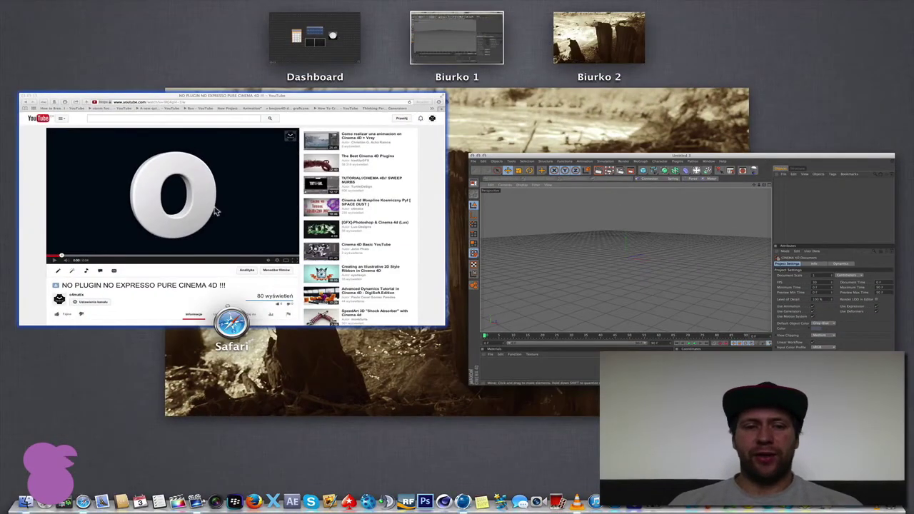
{"action": "left_click", "coordinate": [216, 211]}
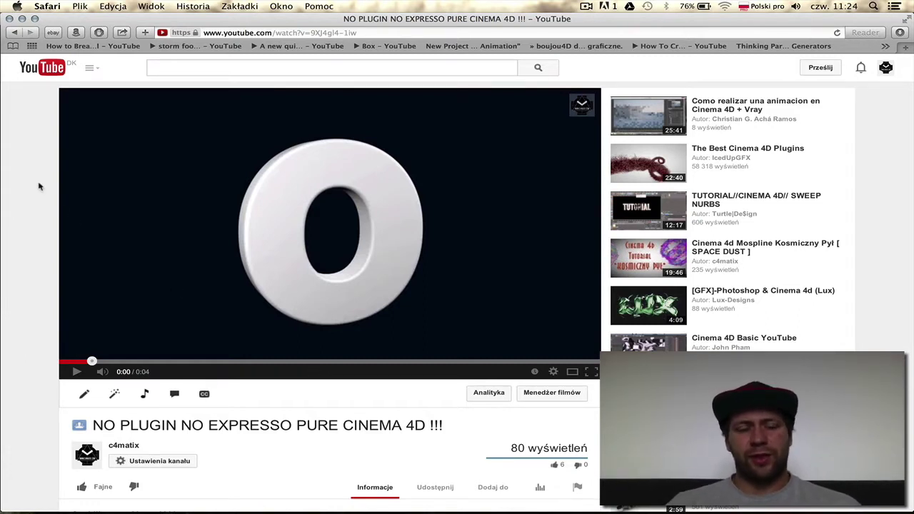
{"action": "left_click", "coordinate": [76, 372]}
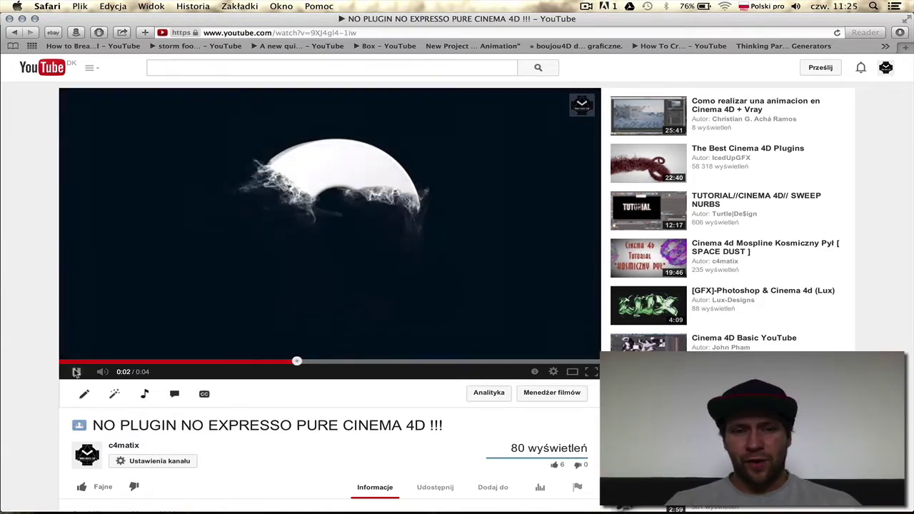
{"action": "left_click", "coordinate": [121, 360]}
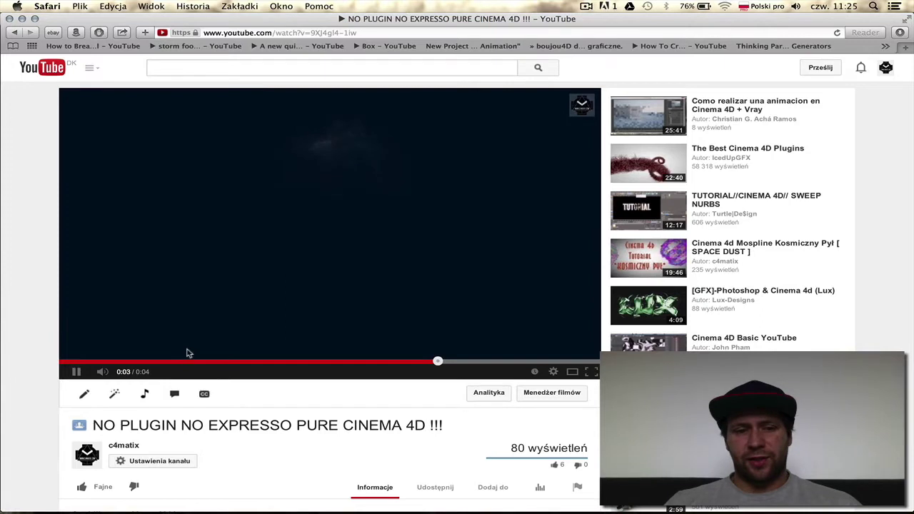
{"action": "left_click", "coordinate": [150, 361]}
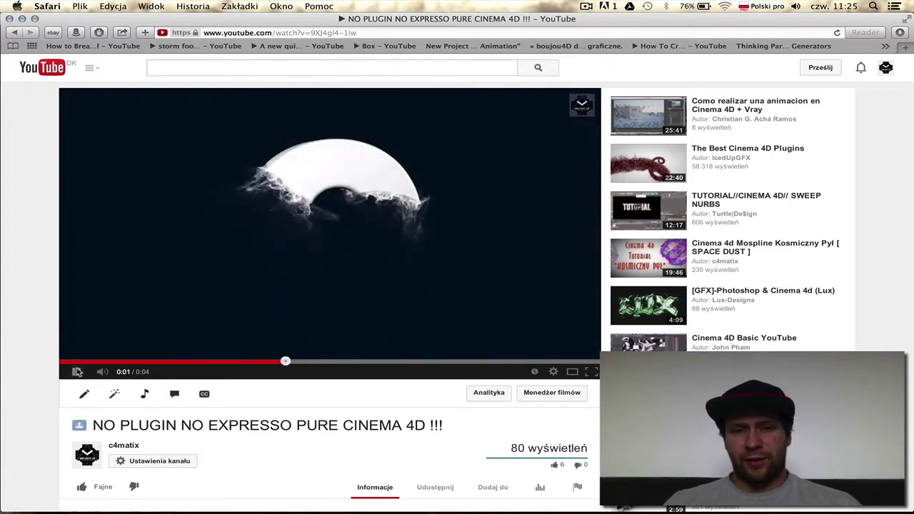
{"action": "left_click", "coordinate": [131, 322]}
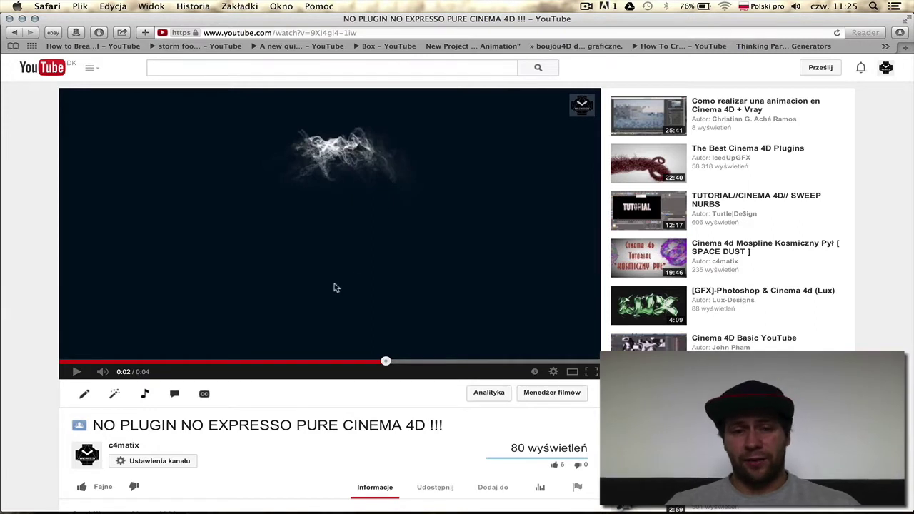
{"action": "left_click", "coordinate": [218, 361]}
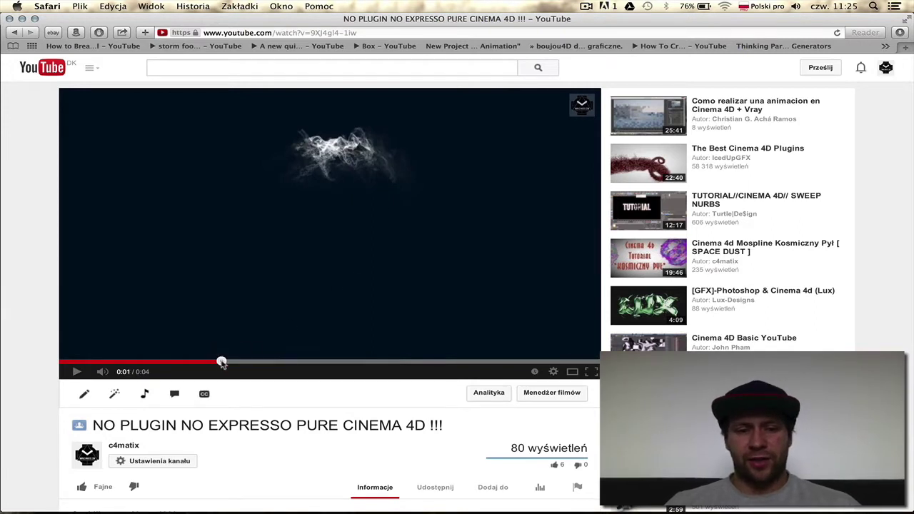
{"action": "left_click", "coordinate": [77, 372]}
{"action": "left_click", "coordinate": [76, 371]}
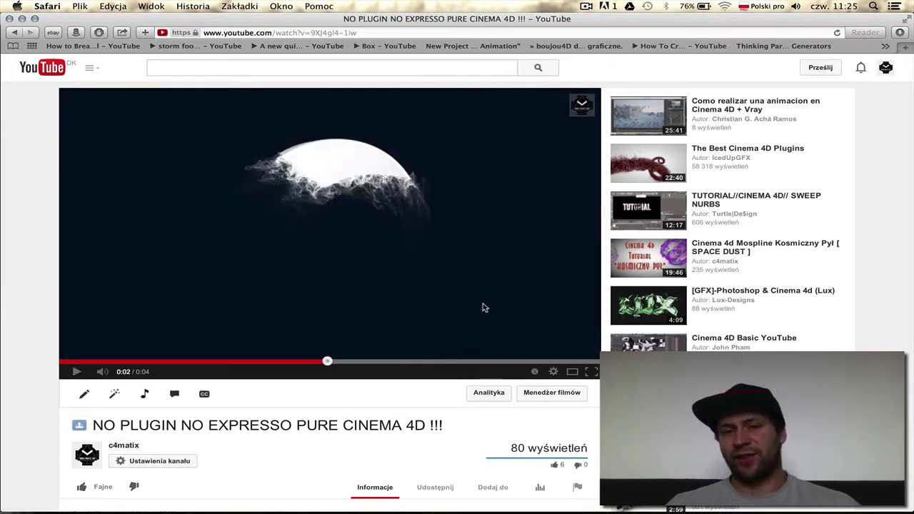
Switch to CINEMA 4D and add a MoText object with the text B and Middle alignment.
{"action": "key", "text": "ctrl+Up"}
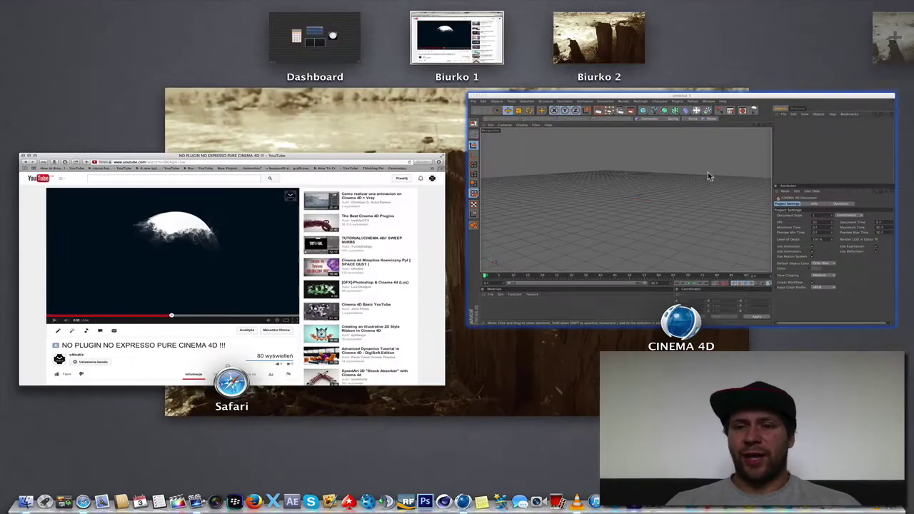
{"action": "left_click", "coordinate": [622, 217]}
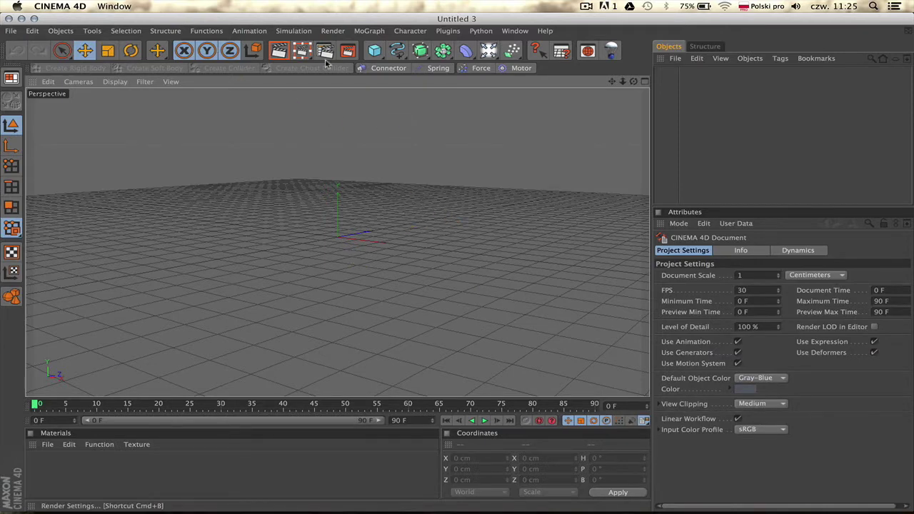
{"action": "left_click", "coordinate": [369, 31]}
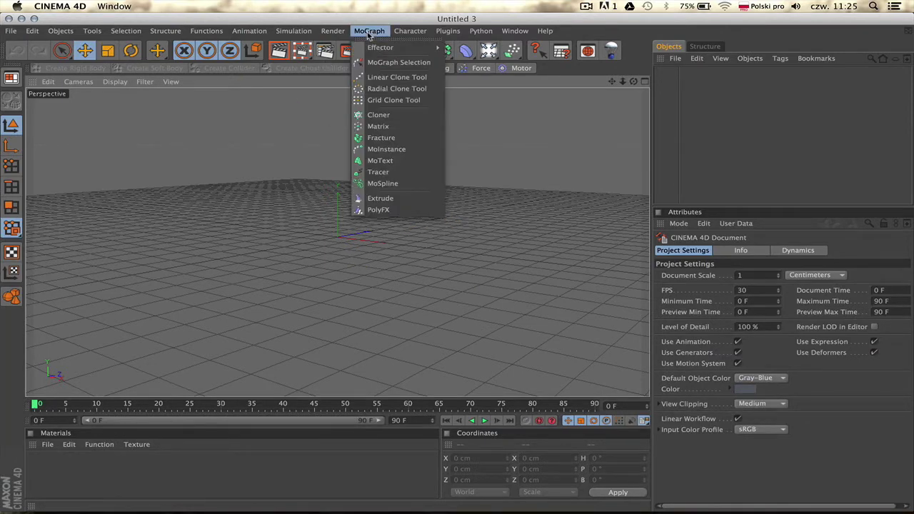
{"action": "left_click", "coordinate": [387, 164]}
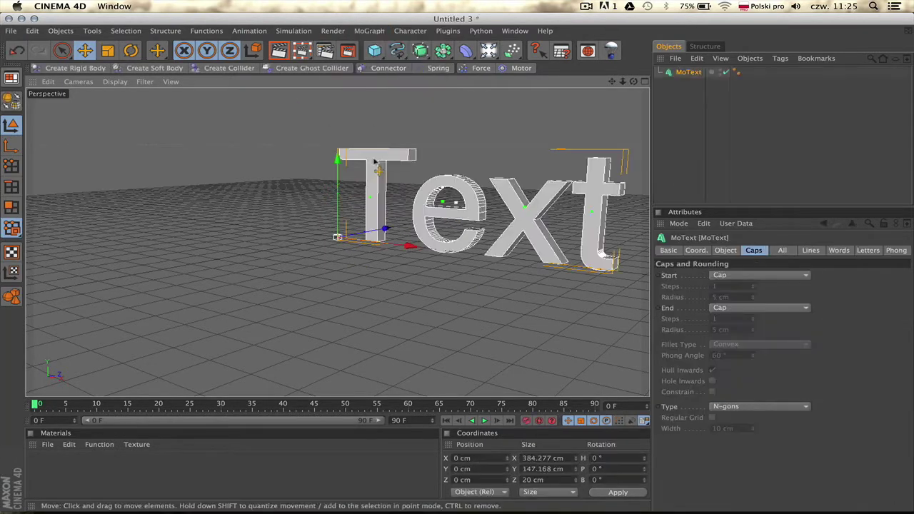
{"action": "left_click", "coordinate": [725, 250]}
{"action": "left_click_drag", "start_coordinate": [714, 301], "coordinate": [606, 291]}
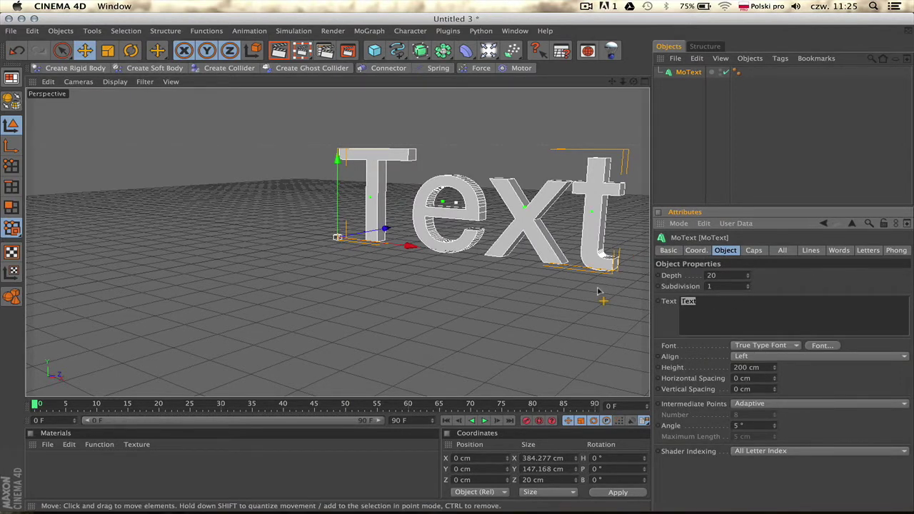
{"action": "left_click", "coordinate": [773, 358]}
{"action": "left_click", "coordinate": [771, 378]}
Set the MoText font to Gotham Narrow Ultra.
{"action": "left_click", "coordinate": [822, 345]}
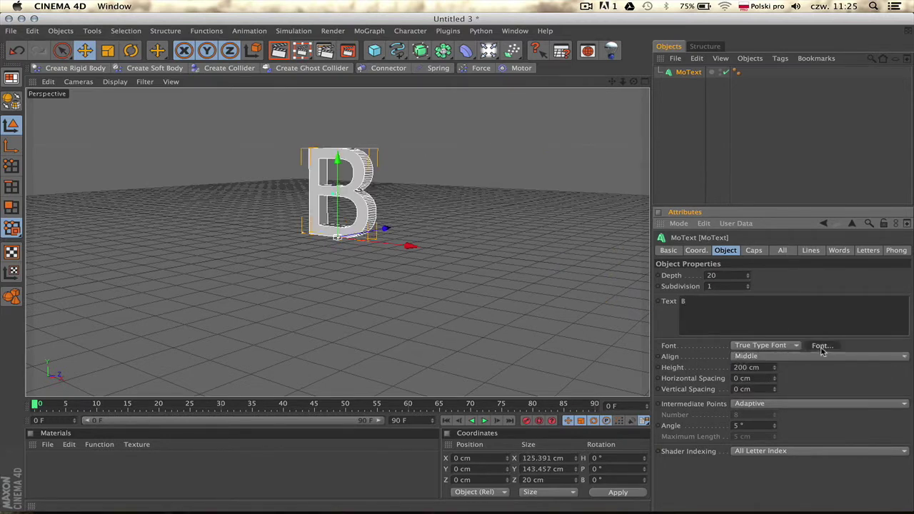
{"action": "left_click", "coordinate": [413, 164]}
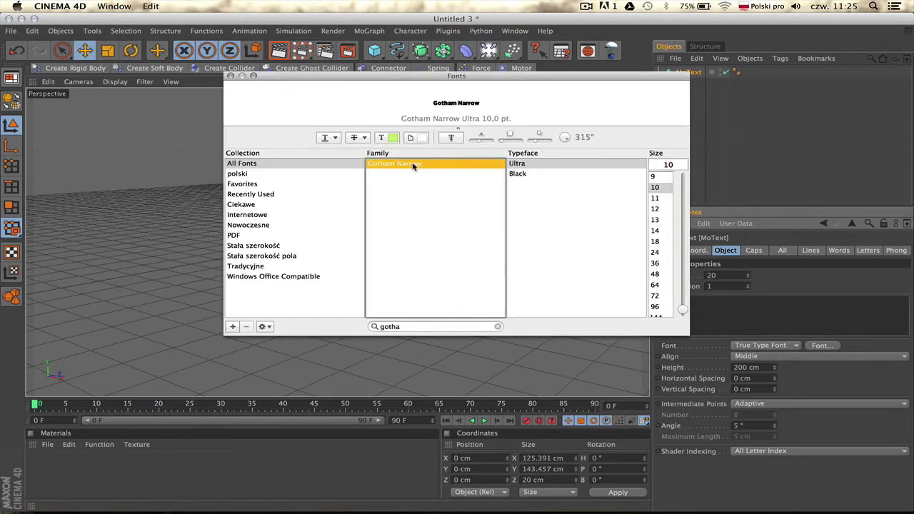
{"action": "left_click", "coordinate": [230, 75]}
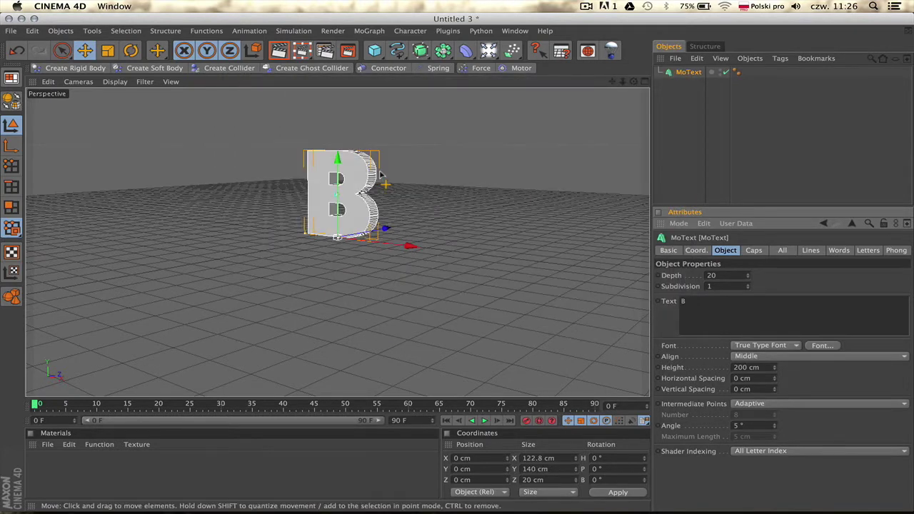
Set the MoText subdivision to 3 and its intermediate points to Subdivided.
{"action": "key", "text": "h"}
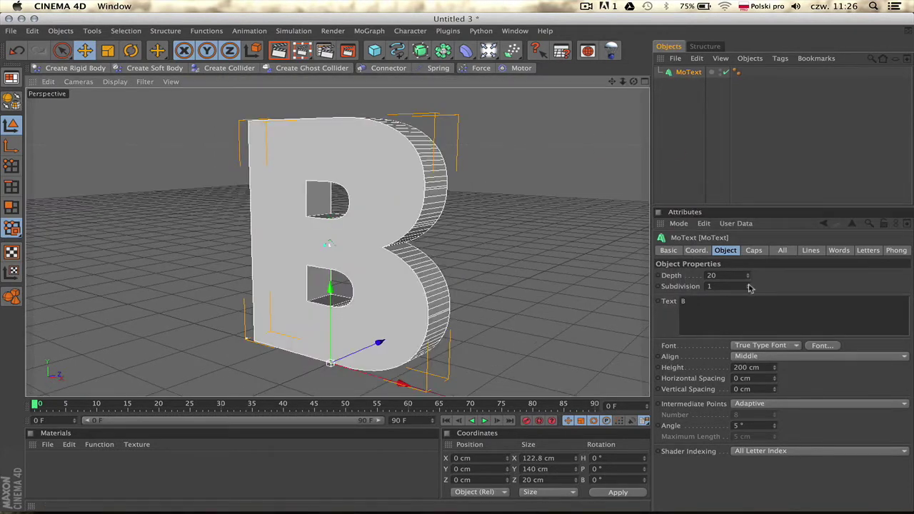
{"action": "mouse_move", "coordinate": [634, 82]}
{"action": "left_mouse_down"}
{"action": "mouse_move", "coordinate": [686, 89]}
{"action": "mouse_move", "coordinate": [672, 118]}
{"action": "mouse_move", "coordinate": [640, 107]}
{"action": "mouse_move", "coordinate": [633, 83]}
{"action": "left_mouse_up"}
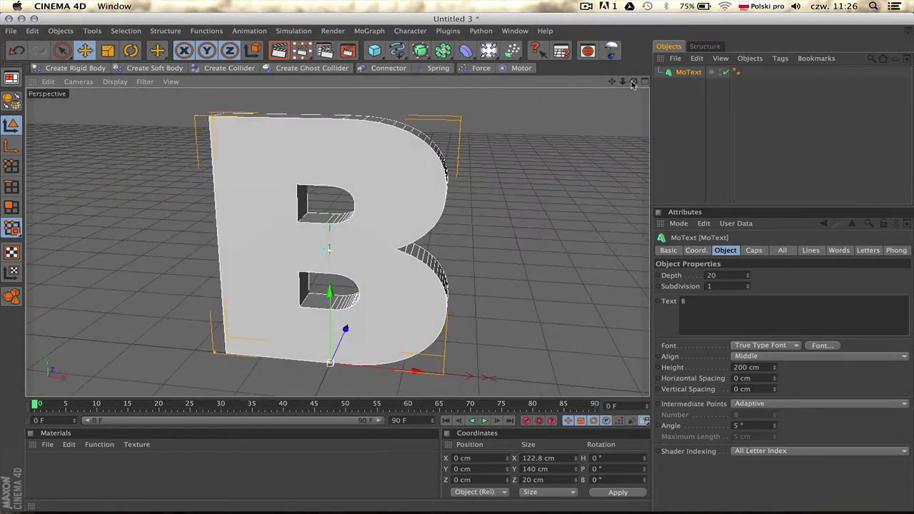
{"action": "left_click", "coordinate": [749, 285]}
{"action": "left_click", "coordinate": [748, 285]}
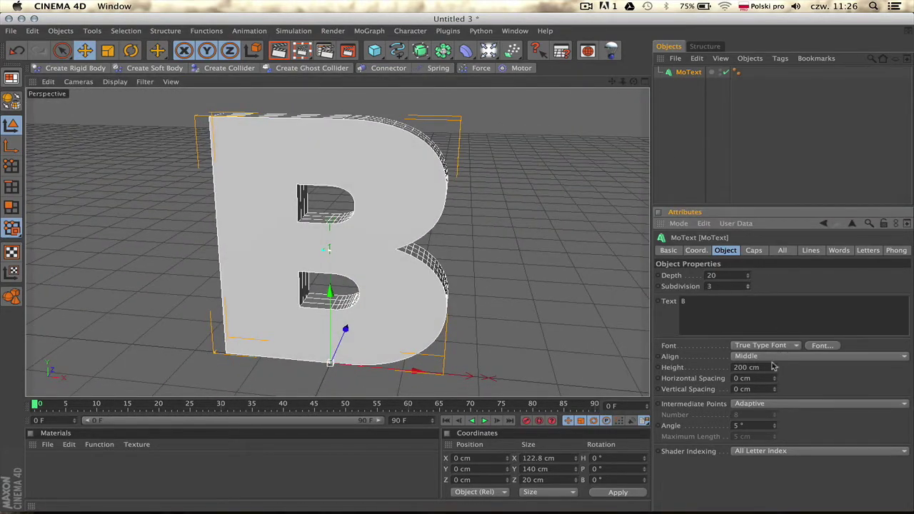
{"action": "left_click", "coordinate": [759, 405]}
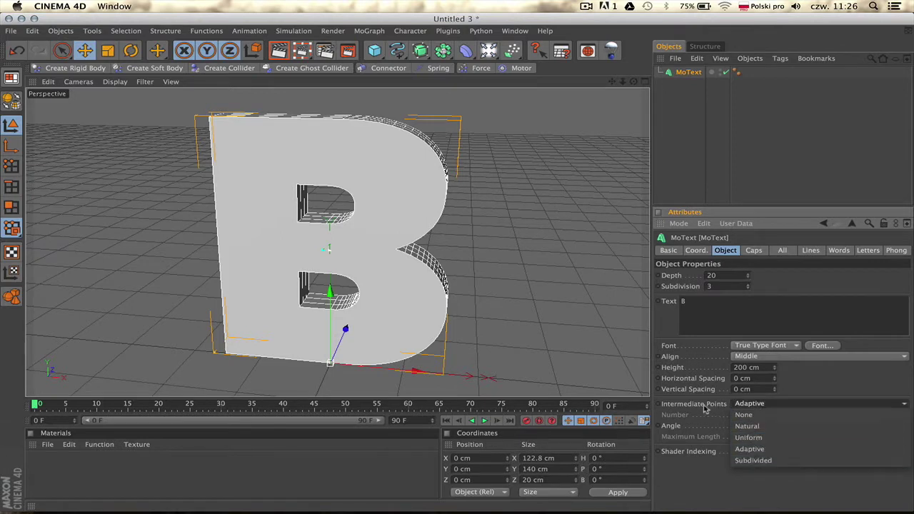
{"action": "left_click", "coordinate": [770, 460]}
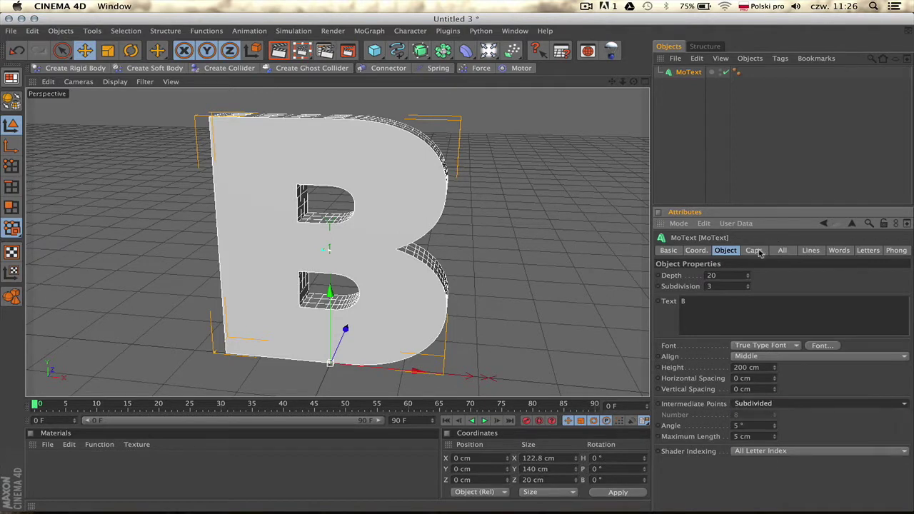
Give the letter's start a Fillet Cap with 2 steps and a 3 cm radius.
{"action": "left_click", "coordinate": [758, 251]}
{"action": "left_click", "coordinate": [757, 275]}
{"action": "left_click", "coordinate": [756, 318]}
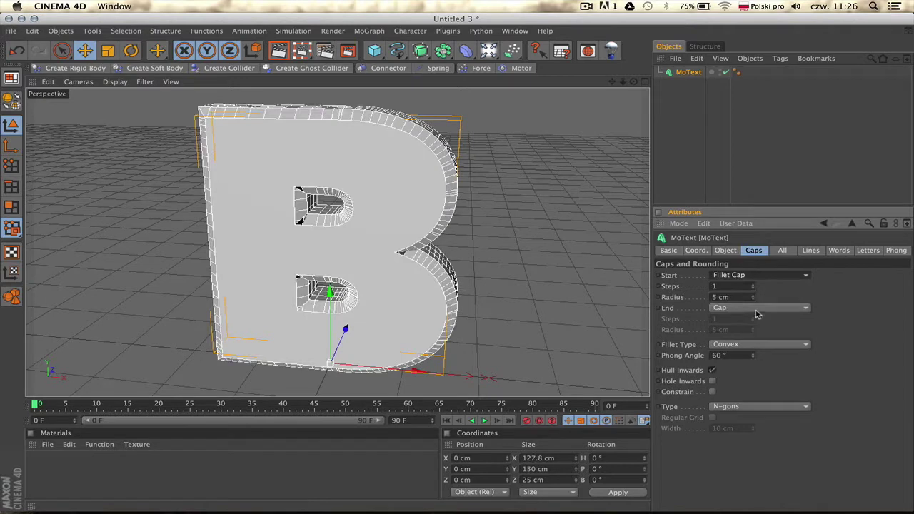
{"action": "left_click", "coordinate": [753, 300]}
{"action": "left_click", "coordinate": [753, 300]}
{"action": "left_click", "coordinate": [753, 284]}
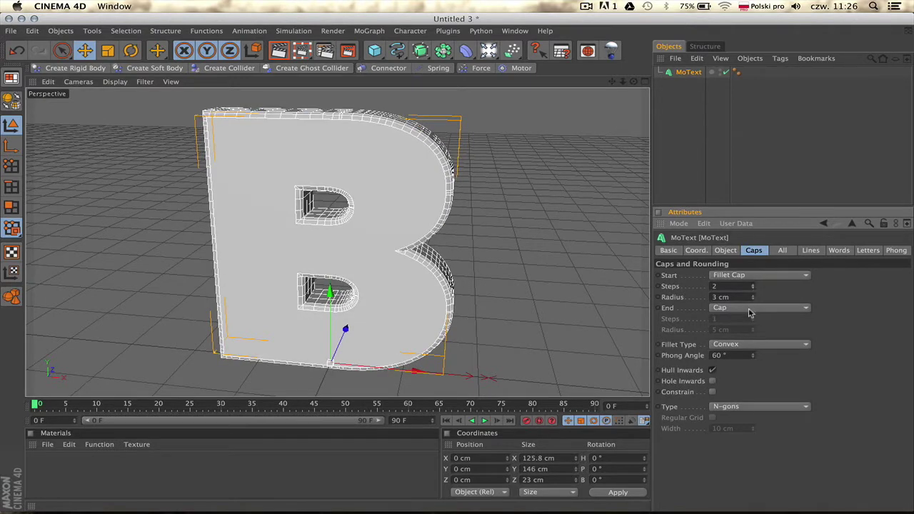
Give the letter's end a Fillet Cap with 2 steps and a 2 cm radius.
{"action": "left_click", "coordinate": [751, 312]}
{"action": "left_click", "coordinate": [748, 352]}
{"action": "left_click", "coordinate": [754, 332]}
{"action": "left_click", "coordinate": [754, 332]}
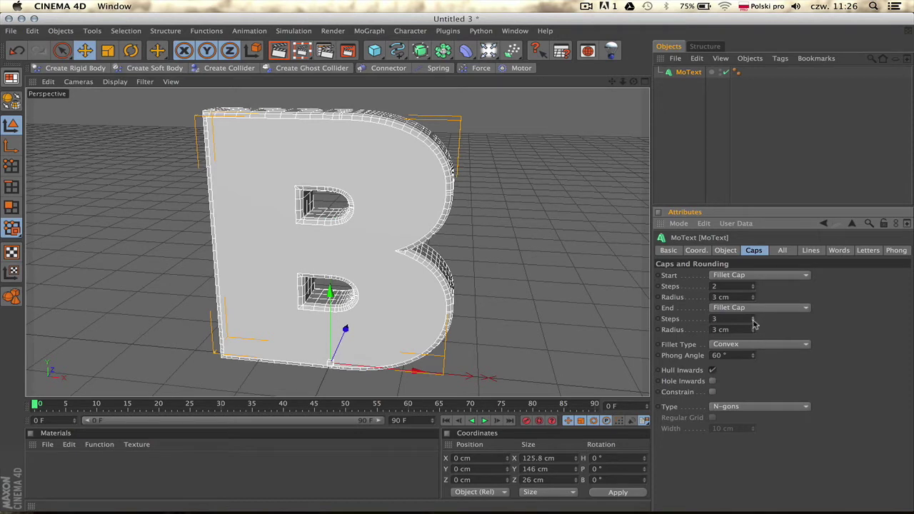
{"action": "left_click", "coordinate": [754, 332]}
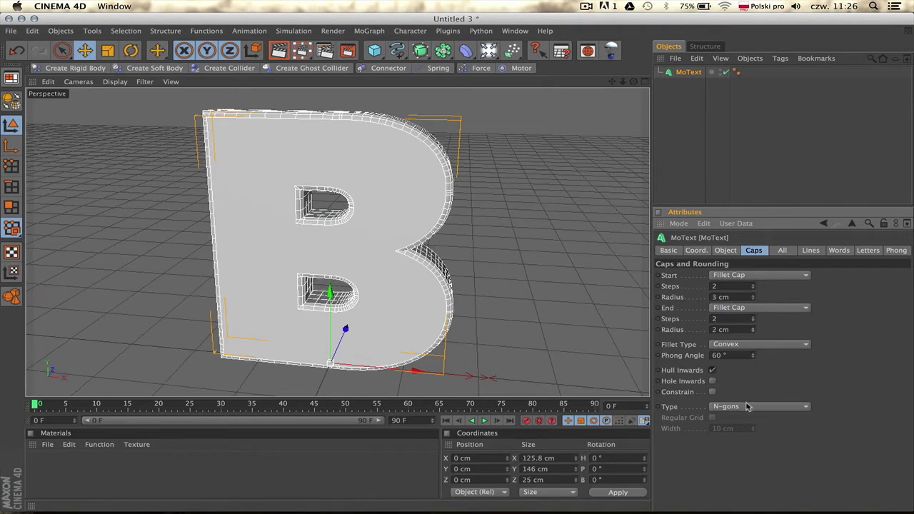
Set the cap type to Quadrangles with a regular grid of 5 cm width.
{"action": "left_click", "coordinate": [748, 407]}
{"action": "left_click", "coordinate": [740, 427]}
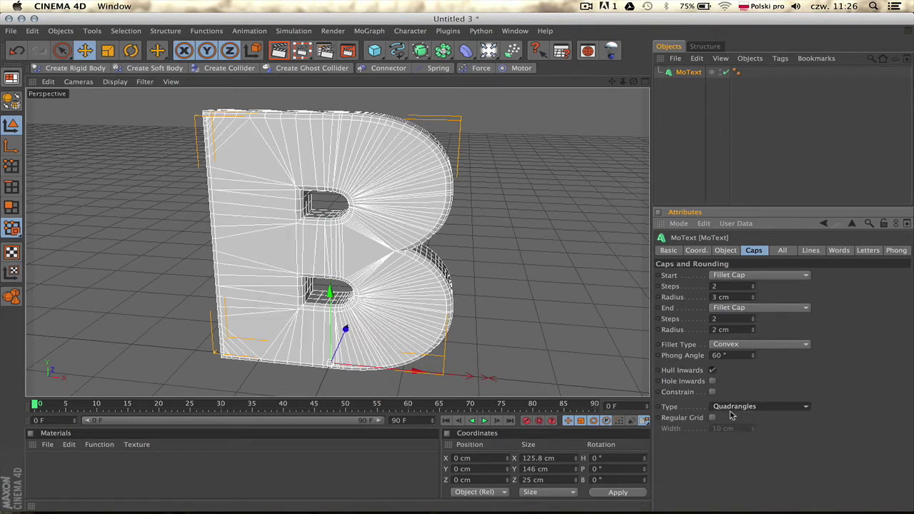
{"action": "left_click", "coordinate": [713, 418]}
{"action": "left_click", "coordinate": [723, 429]}
{"action": "type", "text": "5"}
{"action": "key", "text": "Return"}
{"action": "left_click_drag", "start_coordinate": [634, 81], "coordinate": [592, 132]}
{"action": "left_click_drag", "start_coordinate": [578, 96], "coordinate": [603, 97]}
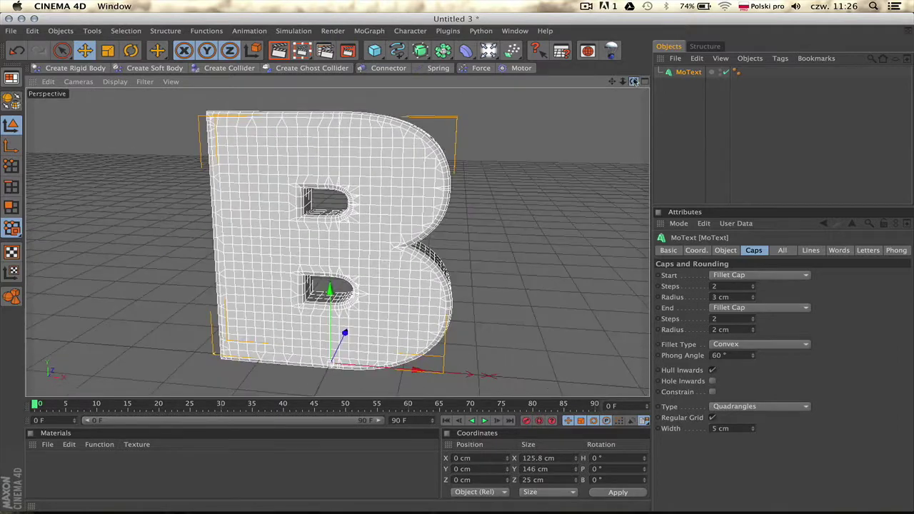
Make the MoText object editable, then select its children and make them editable too.
{"action": "left_click", "coordinate": [694, 77]}
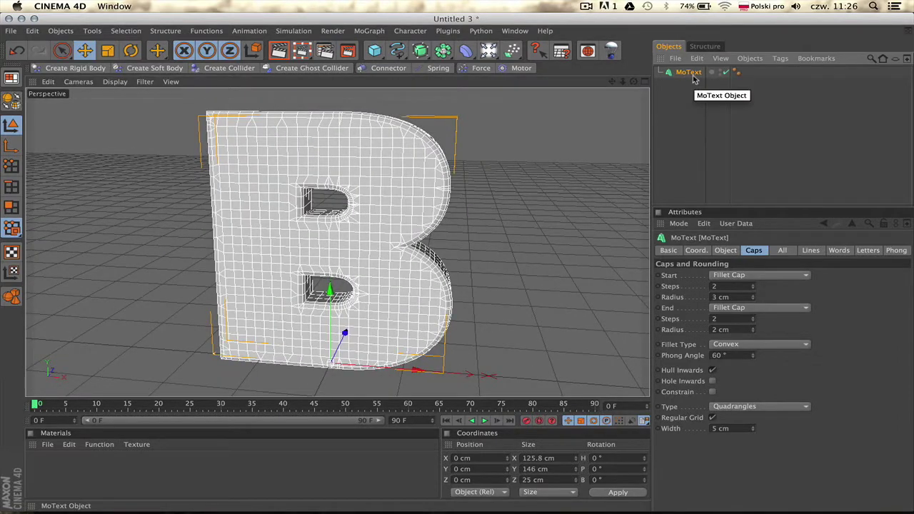
{"action": "left_click", "coordinate": [5, 103]}
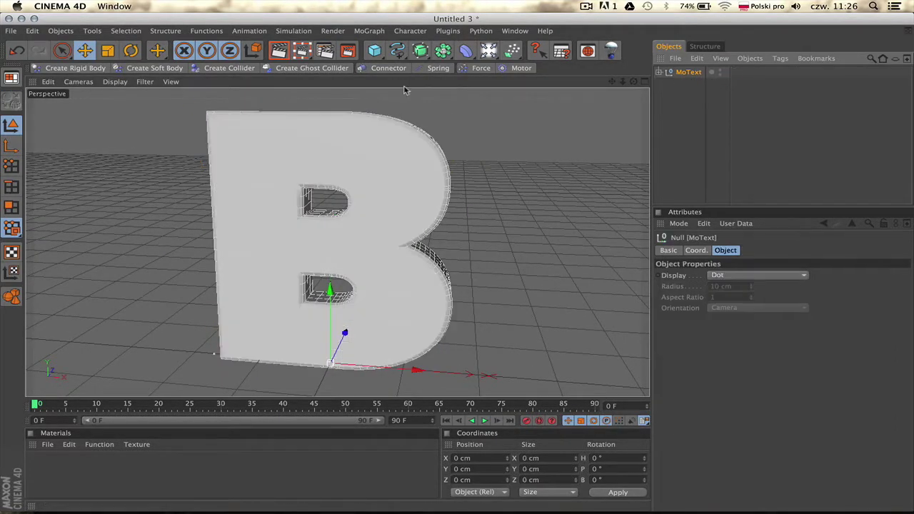
{"action": "right_click", "coordinate": [691, 74]}
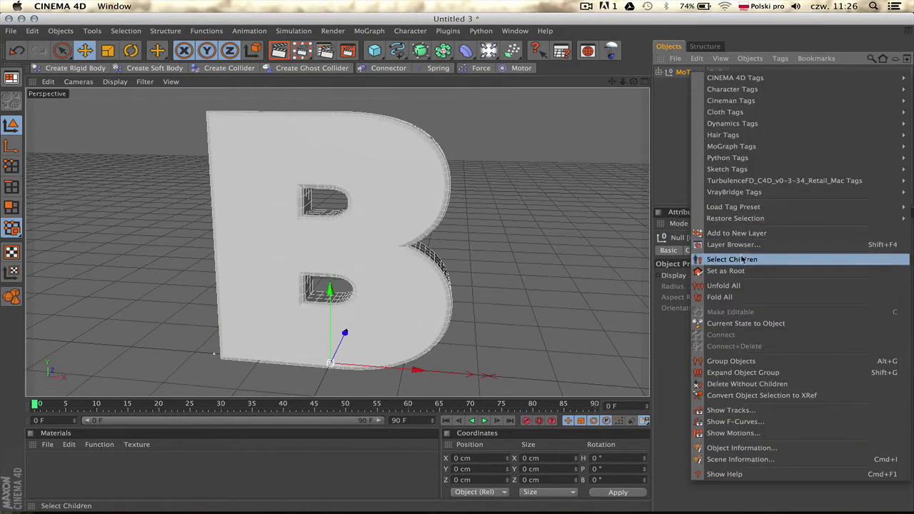
{"action": "left_click", "coordinate": [707, 259]}
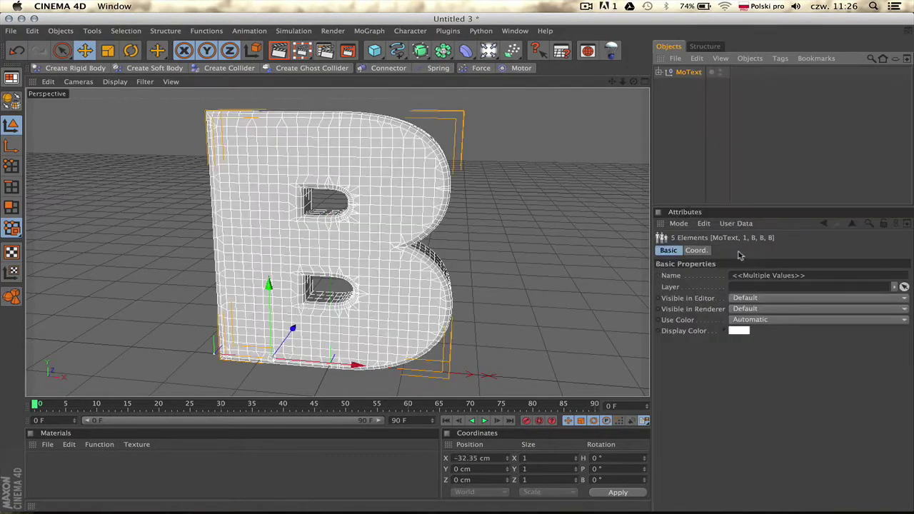
{"action": "left_click", "coordinate": [11, 102]}
Select all children of the MoText null and merge everything into one polygon object with Connect+Delete.
{"action": "right_click", "coordinate": [691, 76]}
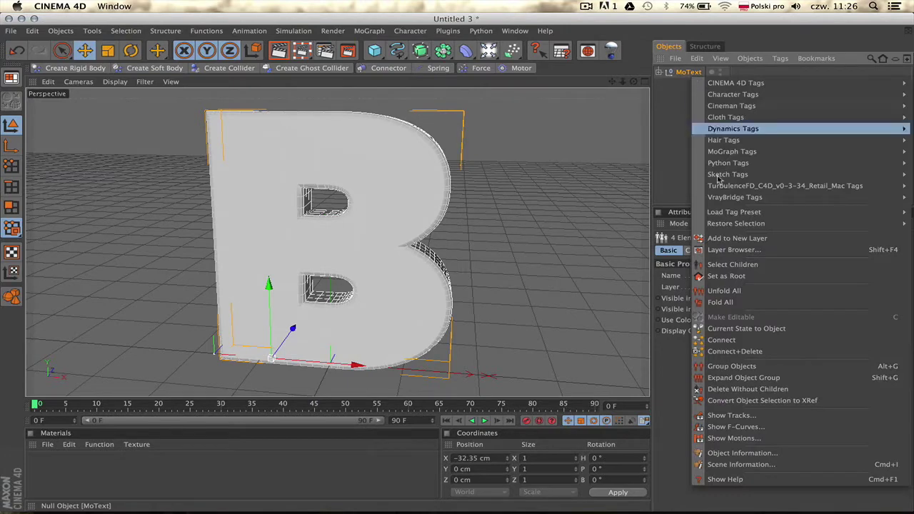
{"action": "left_click", "coordinate": [726, 261]}
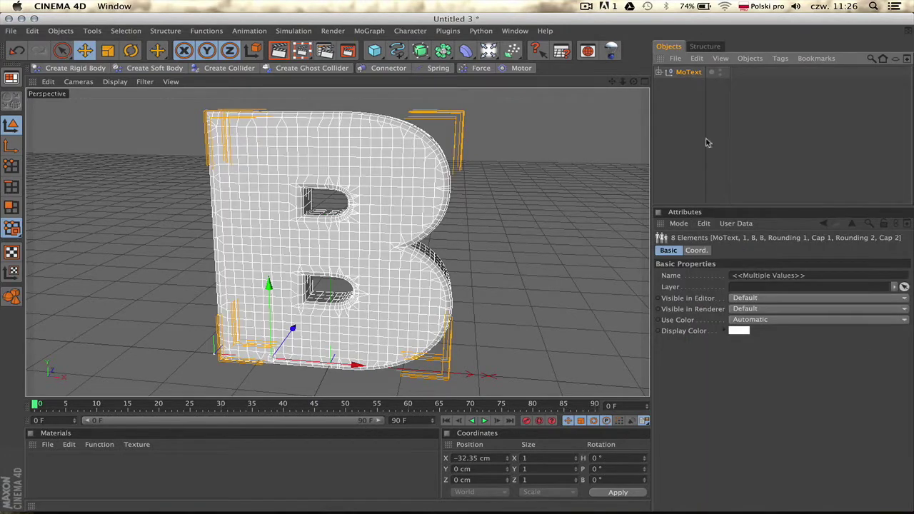
{"action": "right_click", "coordinate": [692, 74]}
{"action": "left_click", "coordinate": [729, 349]}
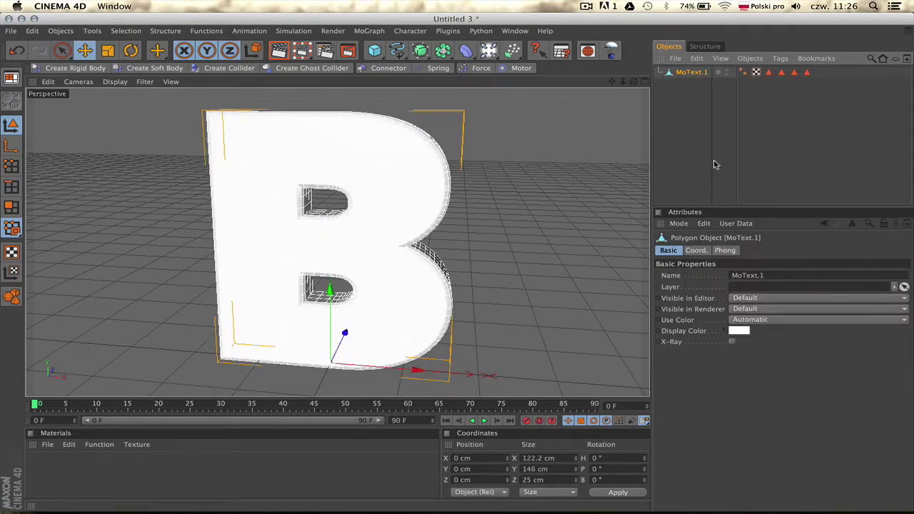
Display the viewport shading with mesh lines, deselect the letter and inspect its polygon grid from another angle.
{"action": "key", "text": "n"}
{"action": "key", "text": "b"}
{"action": "left_click", "coordinate": [556, 183]}
{"action": "left_click_drag", "start_coordinate": [633, 81], "coordinate": [722, 63]}
{"action": "scroll", "coordinate": [575, 143], "scroll_direction": "down", "scroll_amount": 5}
{"action": "left_click_drag", "start_coordinate": [678, 103], "coordinate": [746, 106]}
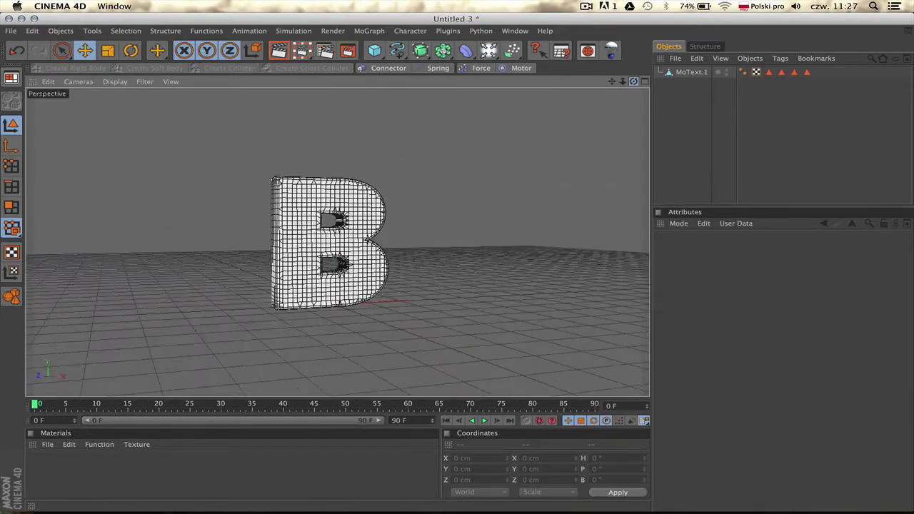
Add a PolyFX object from MoGraph and make it a child of the polygon letter MoText.1.
{"action": "left_click_drag", "start_coordinate": [612, 81], "coordinate": [586, 77]}
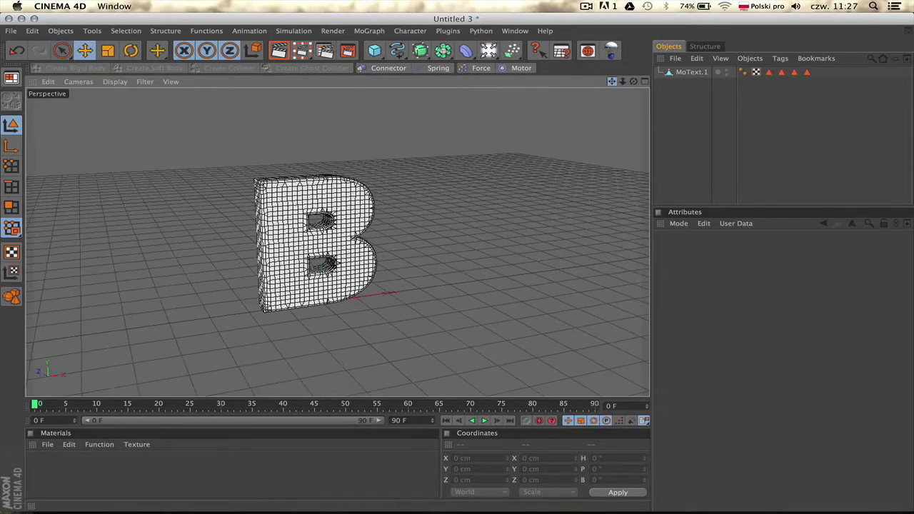
{"action": "scroll", "coordinate": [546, 128], "scroll_direction": "up", "scroll_amount": 4}
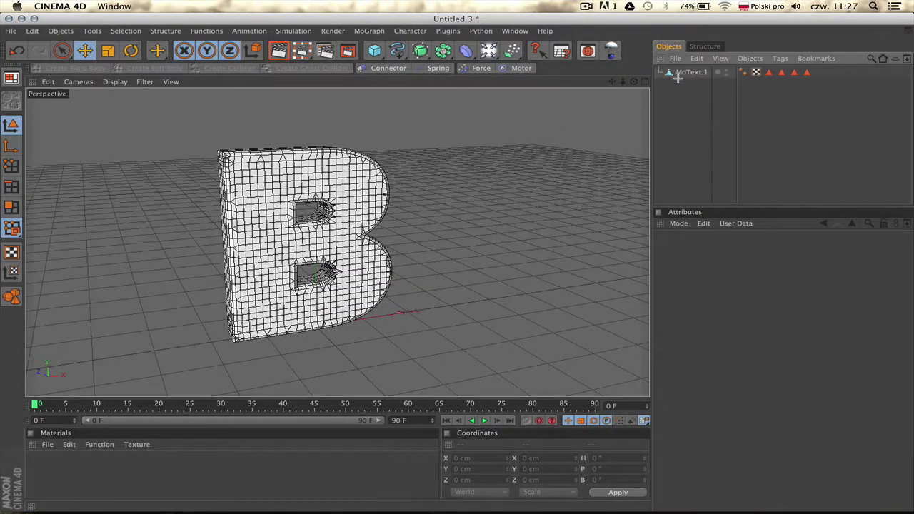
{"action": "left_click", "coordinate": [369, 30]}
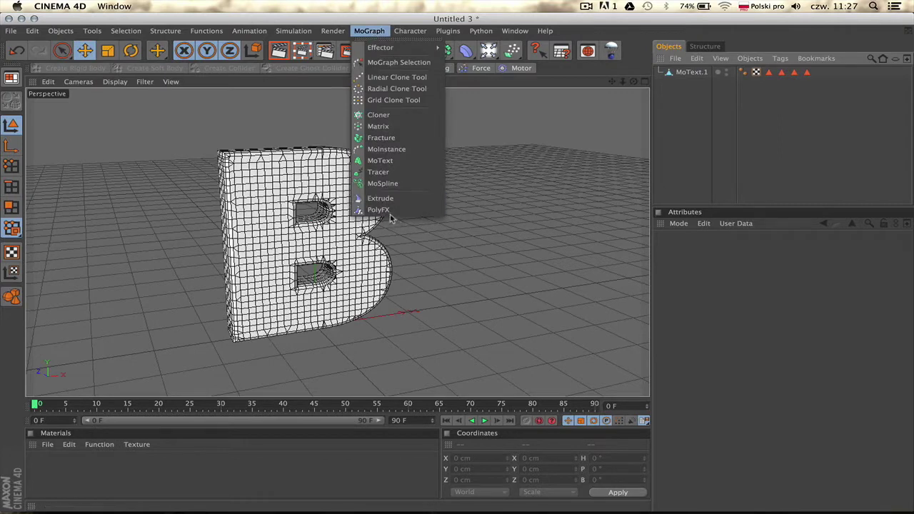
{"action": "left_click", "coordinate": [378, 210]}
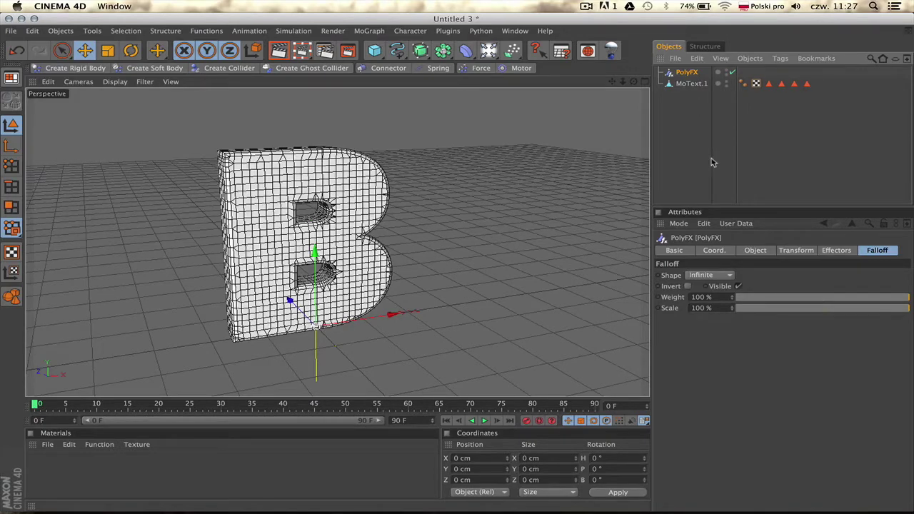
{"action": "left_click_drag", "start_coordinate": [687, 74], "coordinate": [631, 87]}
{"action": "left_click", "coordinate": [701, 84]}
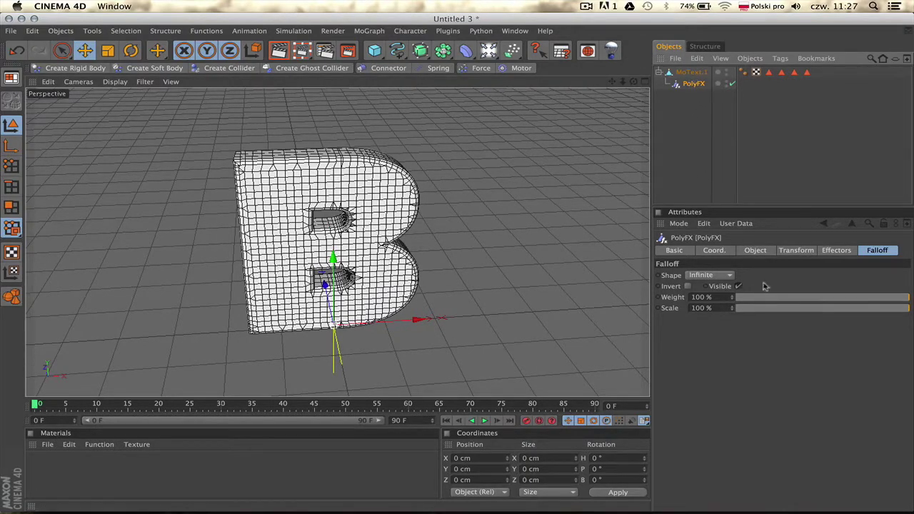
Set the PolyFX transform scale to 0 on X, Y and Z.
{"action": "left_click", "coordinate": [789, 252]}
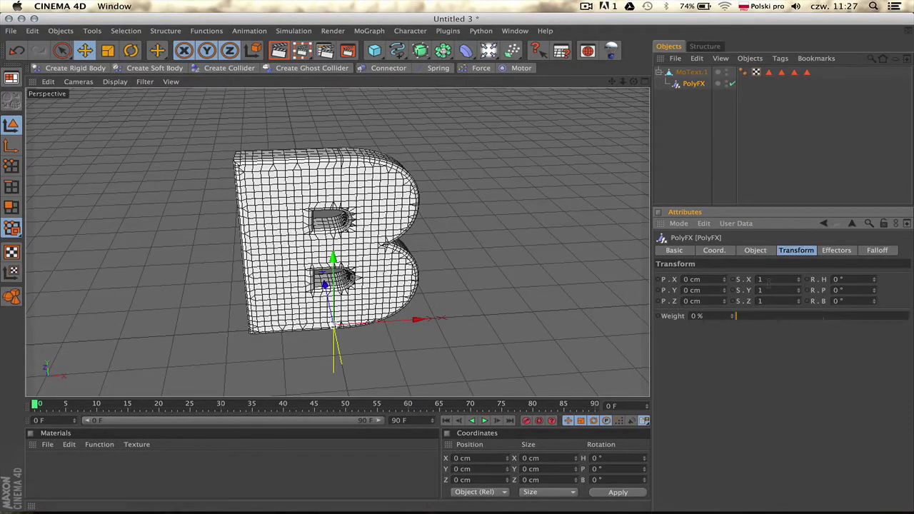
{"action": "type", "text": "0"}
{"action": "key", "text": "Tab"}
{"action": "type", "text": "0"}
{"action": "key", "text": "Tab"}
{"action": "type", "text": "0"}
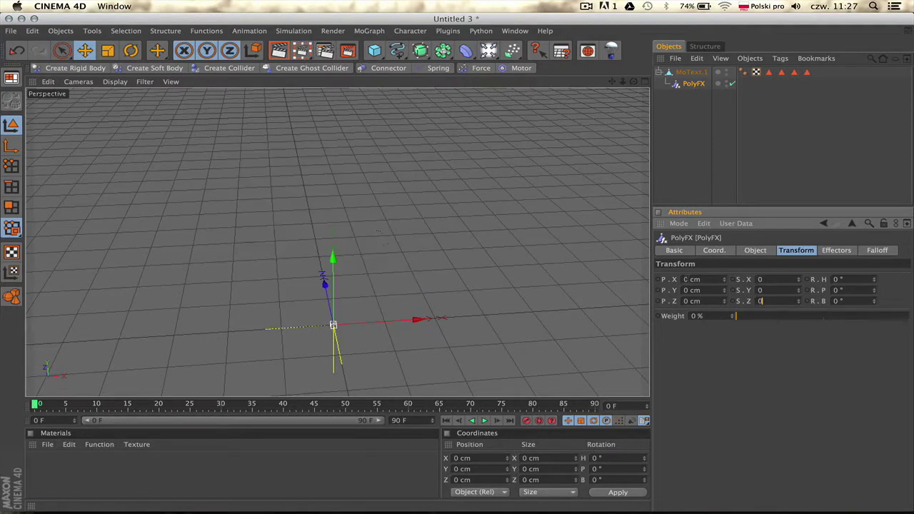
Set the PolyFX falloff shape to Linear with its orientation along +Y.
{"action": "left_click", "coordinate": [876, 252]}
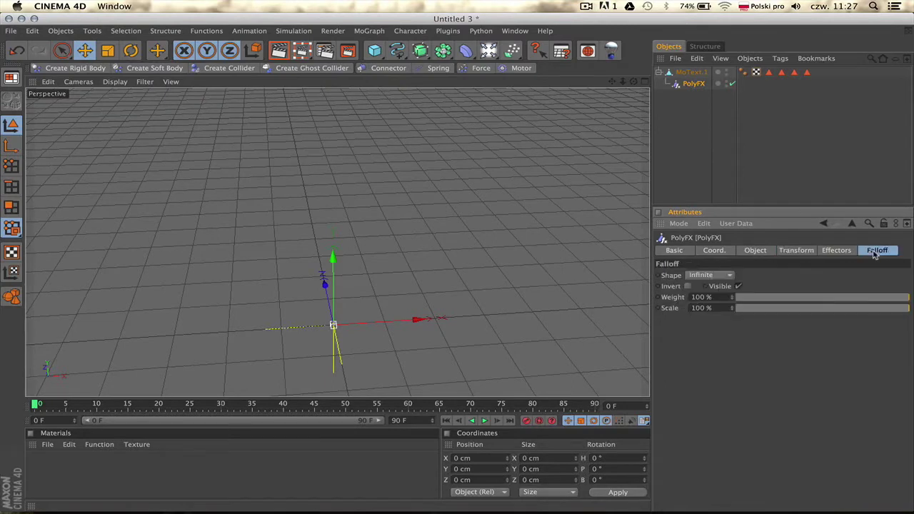
{"action": "left_click", "coordinate": [711, 276]}
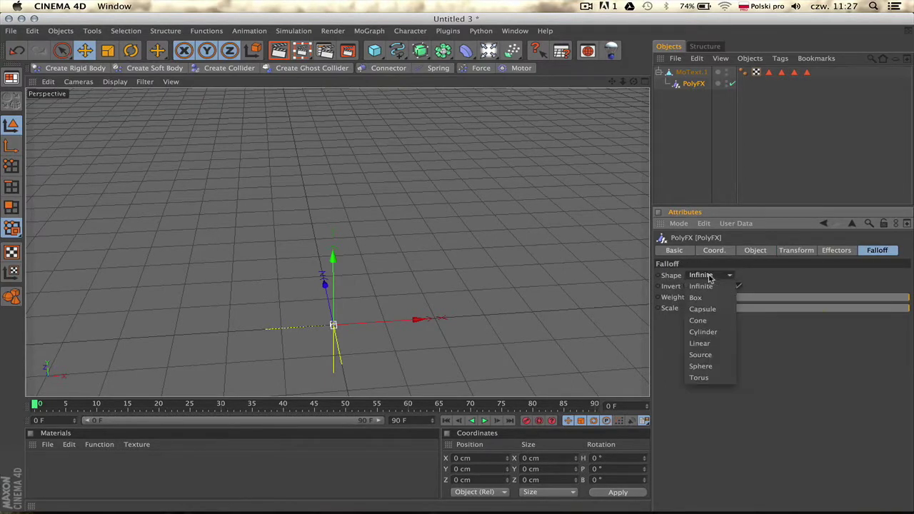
{"action": "left_click", "coordinate": [712, 345]}
{"action": "left_click", "coordinate": [766, 340]}
{"action": "left_click", "coordinate": [747, 350]}
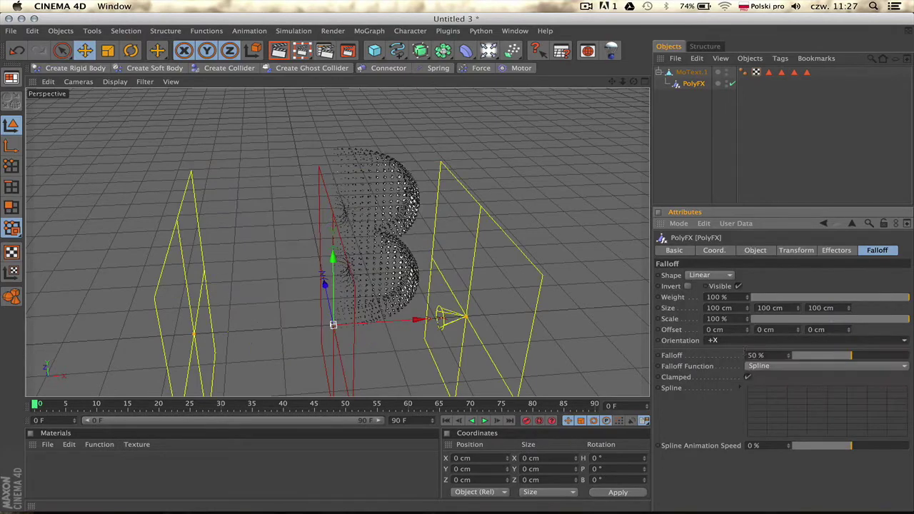
Reduce the linear falloff's scale to 77 % and move the PolyFX vertically to about 8.5 cm on Y.
{"action": "left_click_drag", "start_coordinate": [634, 81], "coordinate": [666, 59]}
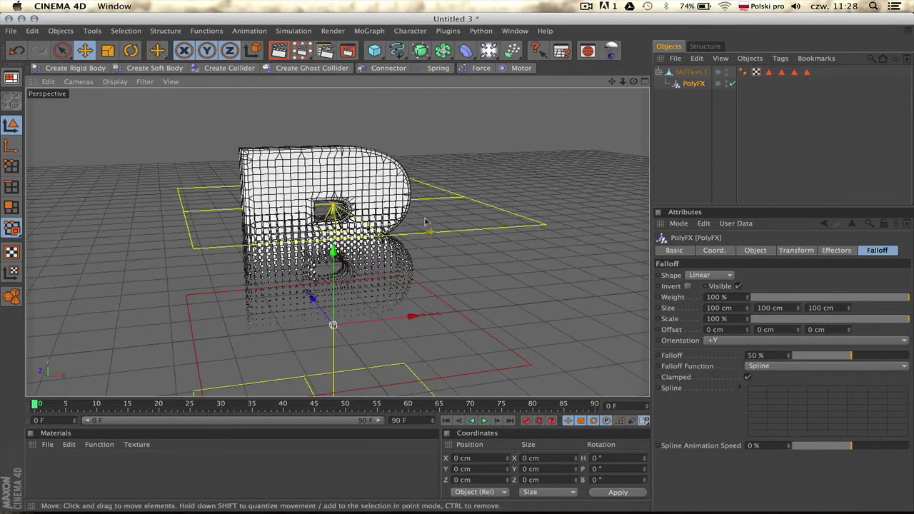
{"action": "mouse_move", "coordinate": [333, 325]}
{"action": "left_mouse_down"}
{"action": "mouse_move", "coordinate": [336, 314]}
{"action": "mouse_move", "coordinate": [333, 335]}
{"action": "left_mouse_up"}
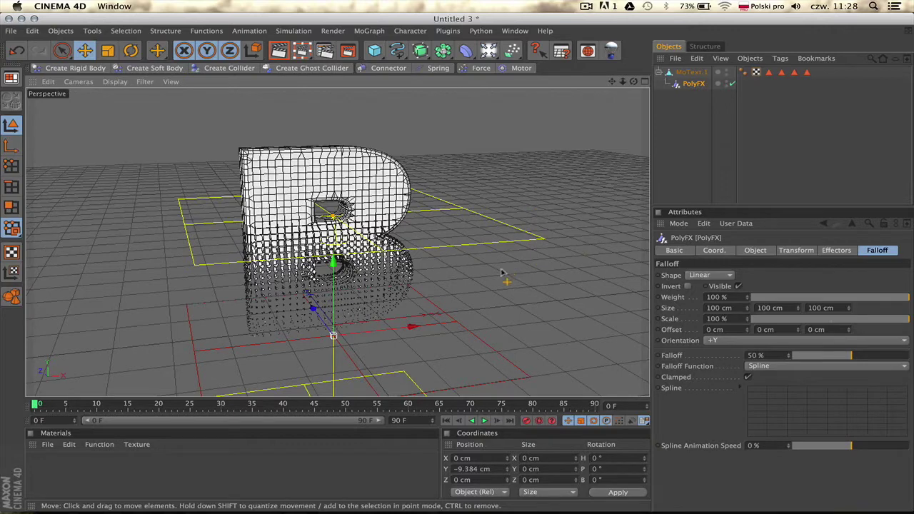
{"action": "left_click_drag", "start_coordinate": [831, 321], "coordinate": [875, 325]}
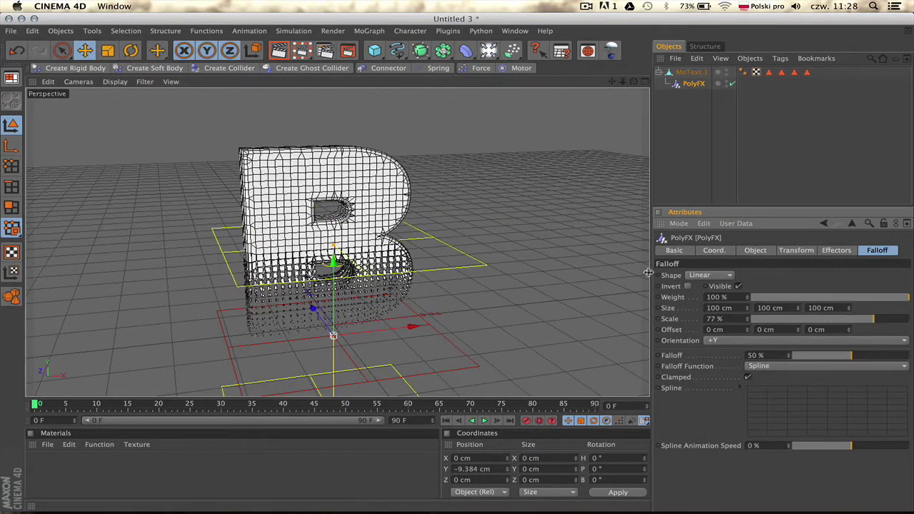
{"action": "mouse_move", "coordinate": [328, 277]}
{"action": "left_mouse_down"}
{"action": "mouse_move", "coordinate": [328, 226]}
{"action": "mouse_move", "coordinate": [327, 264]}
{"action": "left_mouse_up"}
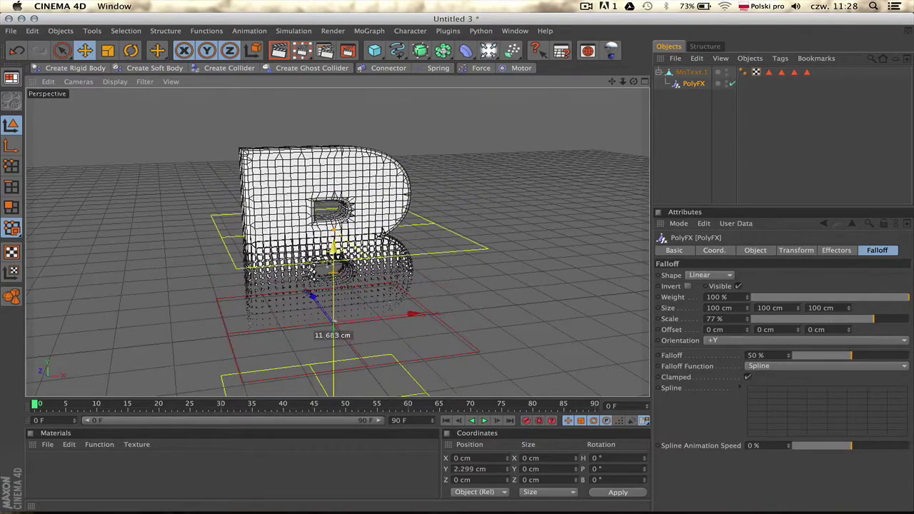
{"action": "mouse_move", "coordinate": [633, 82]}
{"action": "left_mouse_down"}
{"action": "mouse_move", "coordinate": [696, 82]}
{"action": "mouse_move", "coordinate": [664, 90]}
{"action": "mouse_move", "coordinate": [634, 82]}
{"action": "left_mouse_up"}
{"action": "mouse_move", "coordinate": [333, 322]}
{"action": "left_mouse_down"}
{"action": "mouse_move", "coordinate": [330, 309]}
{"action": "mouse_move", "coordinate": [327, 339]}
{"action": "mouse_move", "coordinate": [318, 321]}
{"action": "mouse_move", "coordinate": [333, 322]}
{"action": "left_mouse_up"}
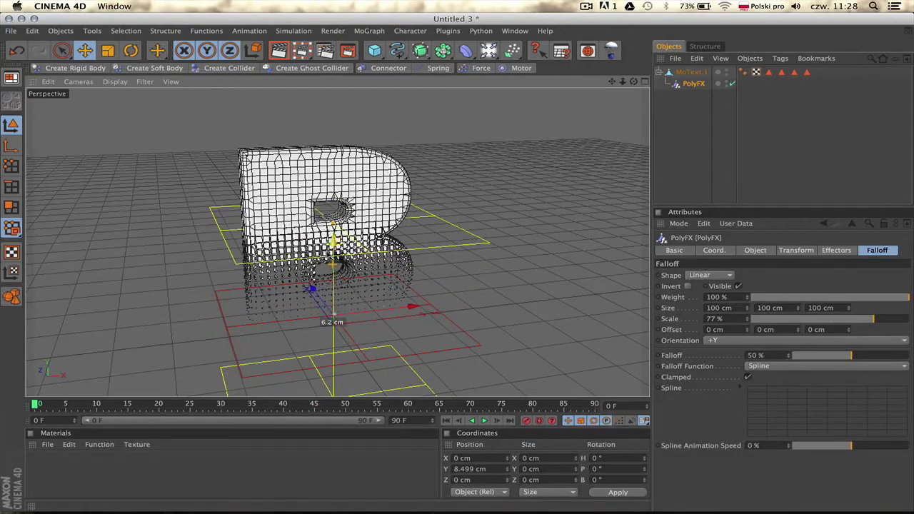
Try rotating the PolyFX falloff about -30° in bank, undo the rotation and render a preview of the view.
{"action": "key", "text": "r"}
{"action": "left_click_drag", "start_coordinate": [284, 275], "coordinate": [277, 296]}
{"action": "key", "text": "super+z"}
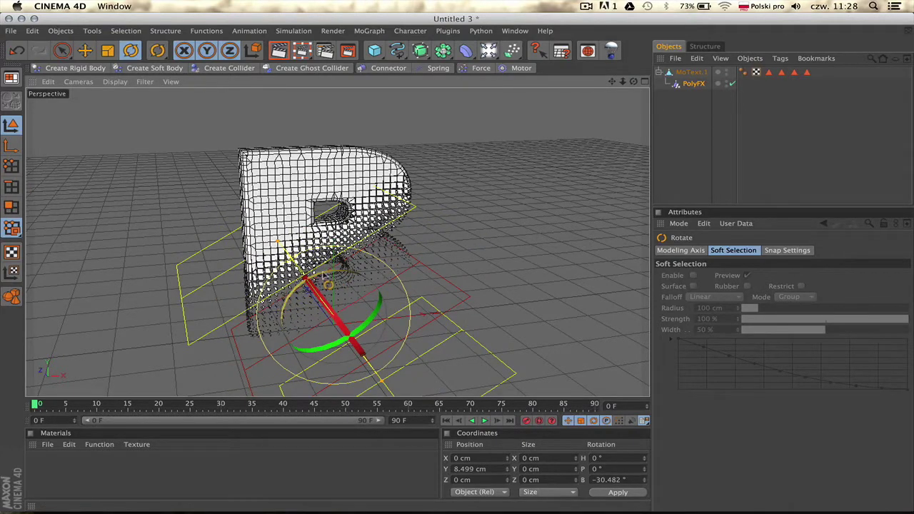
{"action": "key", "text": "super+z"}
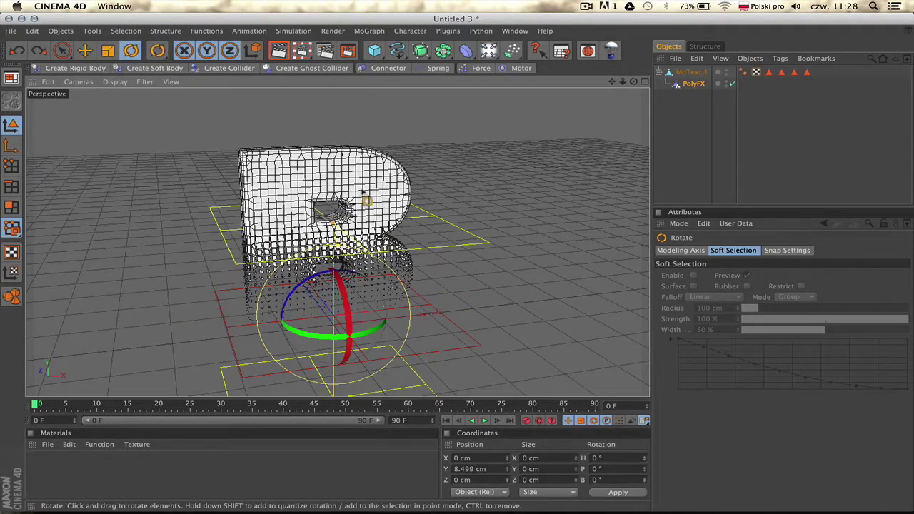
{"action": "key", "text": "super+r"}
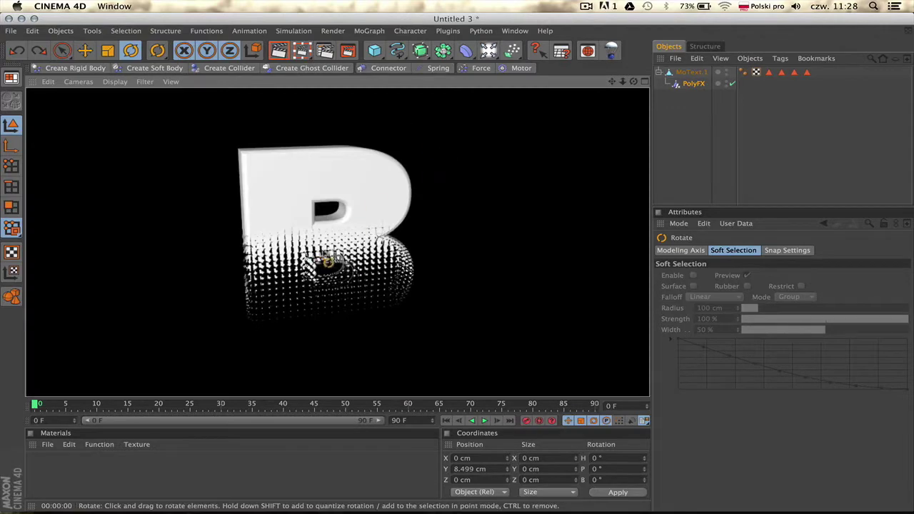
Set the PolyFX falloff function to Inverse Square with 58 % falloff and change the falloff shape to Source.
{"action": "left_click", "coordinate": [701, 82]}
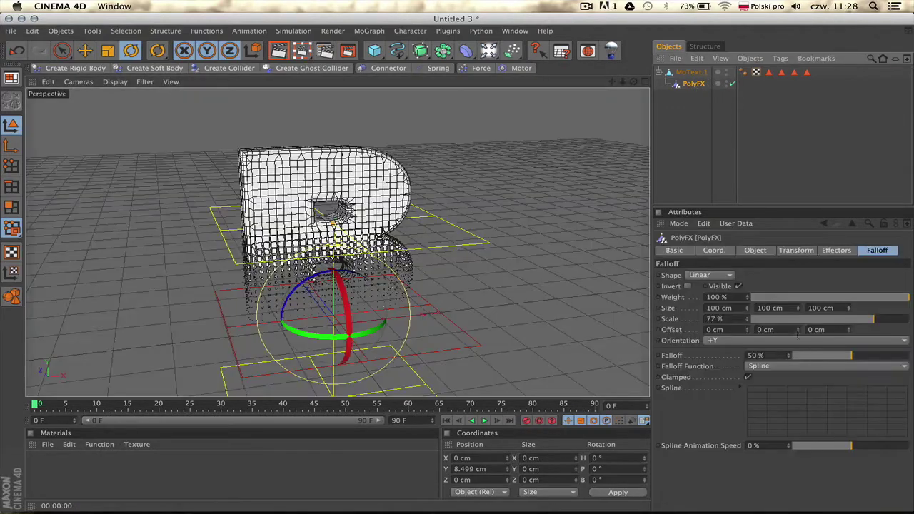
{"action": "left_click", "coordinate": [778, 367]}
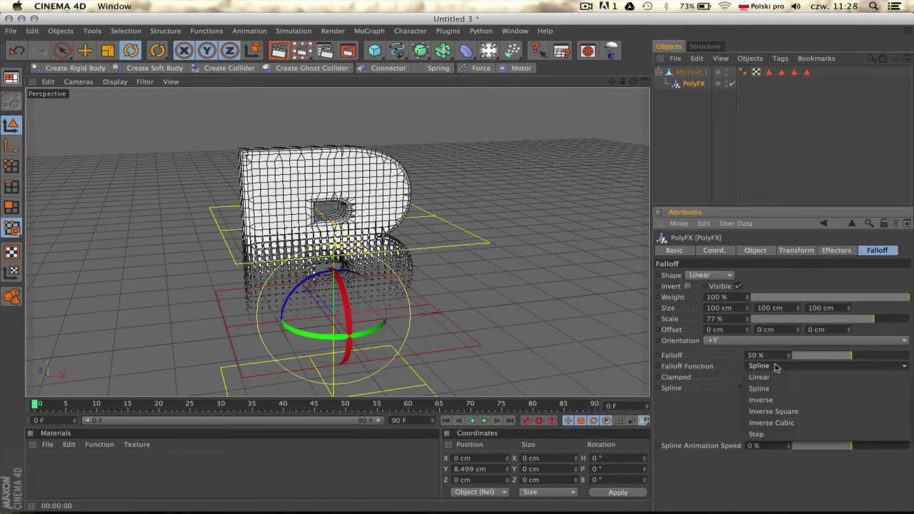
{"action": "left_click", "coordinate": [780, 402]}
{"action": "left_click", "coordinate": [735, 367]}
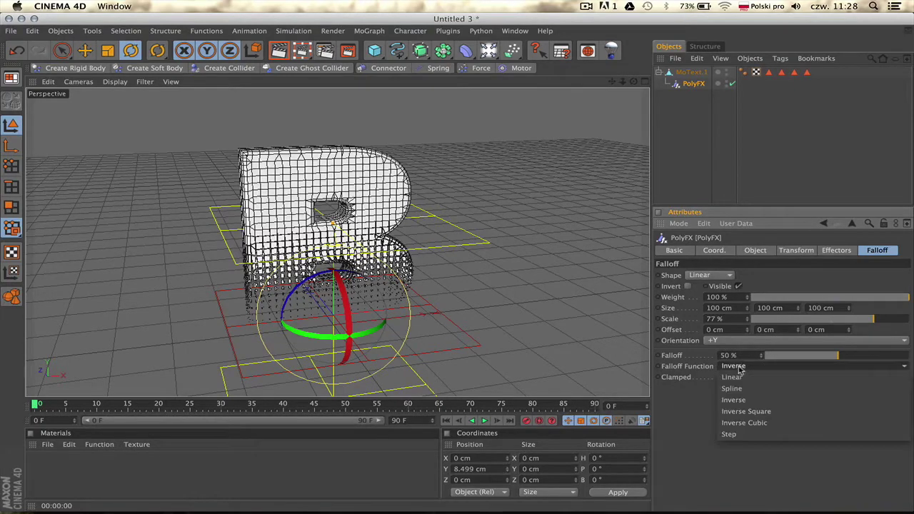
{"action": "left_click", "coordinate": [750, 412]}
{"action": "key", "text": "Down"}
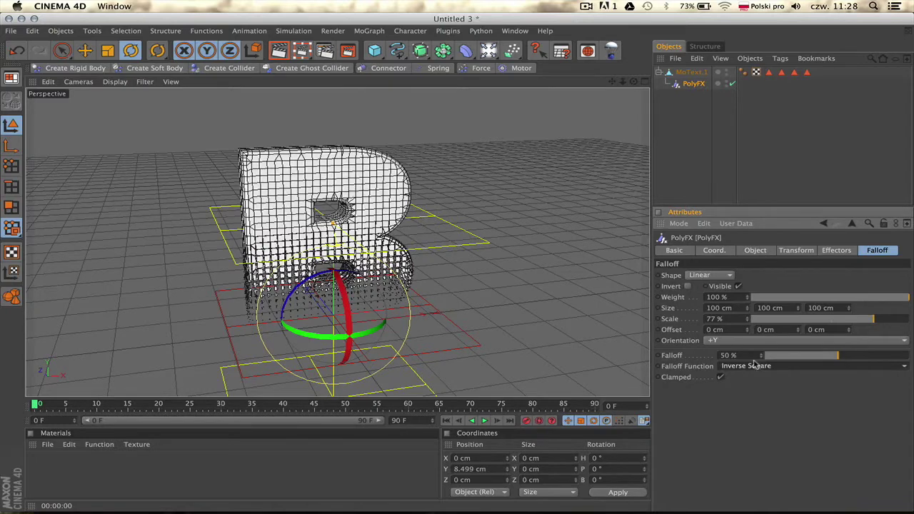
{"action": "left_click_drag", "start_coordinate": [830, 357], "coordinate": [850, 348]}
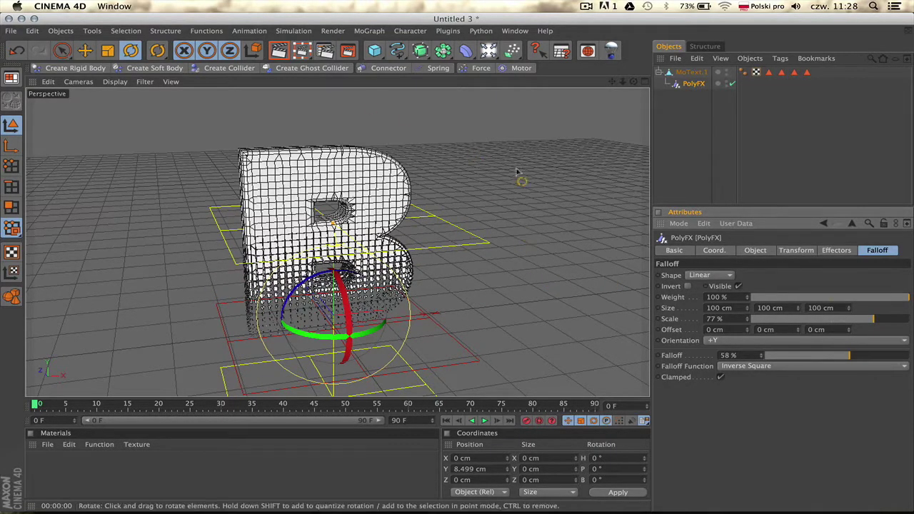
{"action": "left_click", "coordinate": [717, 277]}
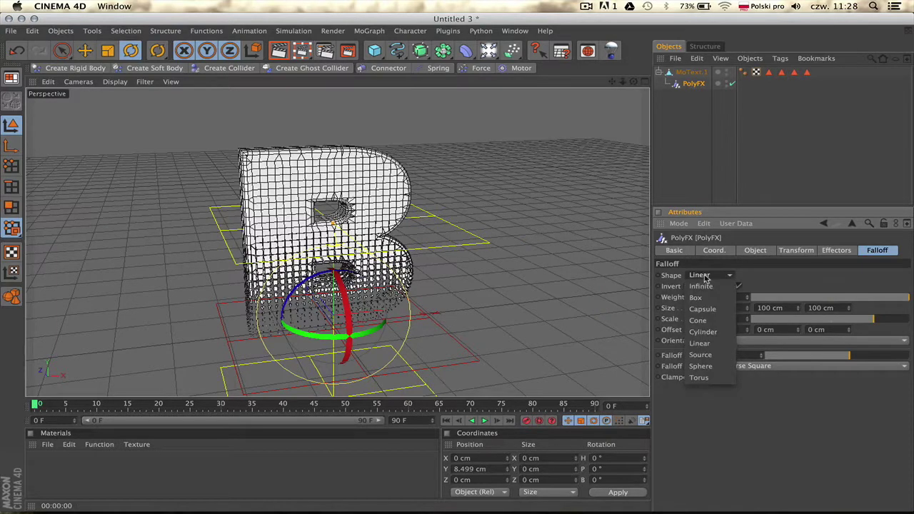
{"action": "left_click", "coordinate": [714, 355]}
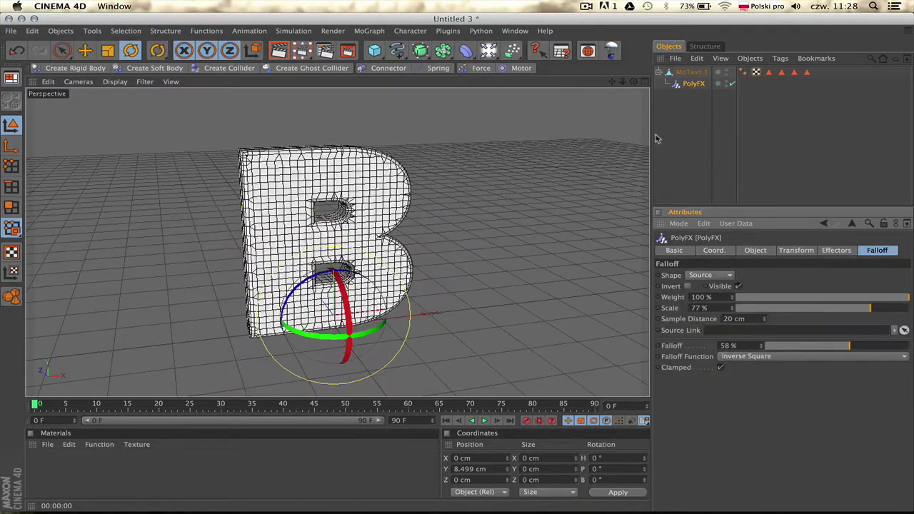
Draw an open, wavy B-Spline about 599 cm wide in the Front view, passing across the letter B from one side to the other.
{"action": "key", "text": "F5"}
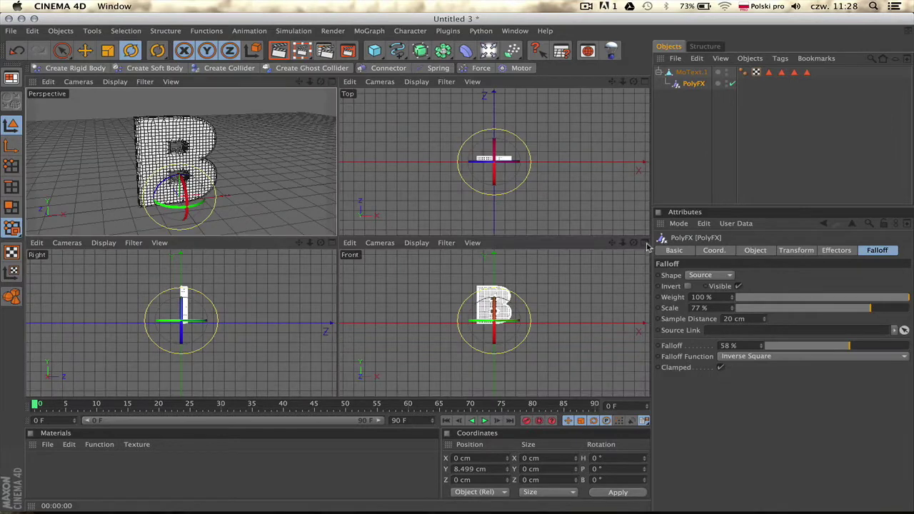
{"action": "key", "text": "F4"}
{"action": "middle_click_drag", "start_coordinate": [532, 102], "coordinate": [550, 140], "text": "alt"}
{"action": "scroll", "coordinate": [517, 111], "scroll_direction": "up", "scroll_amount": 1}
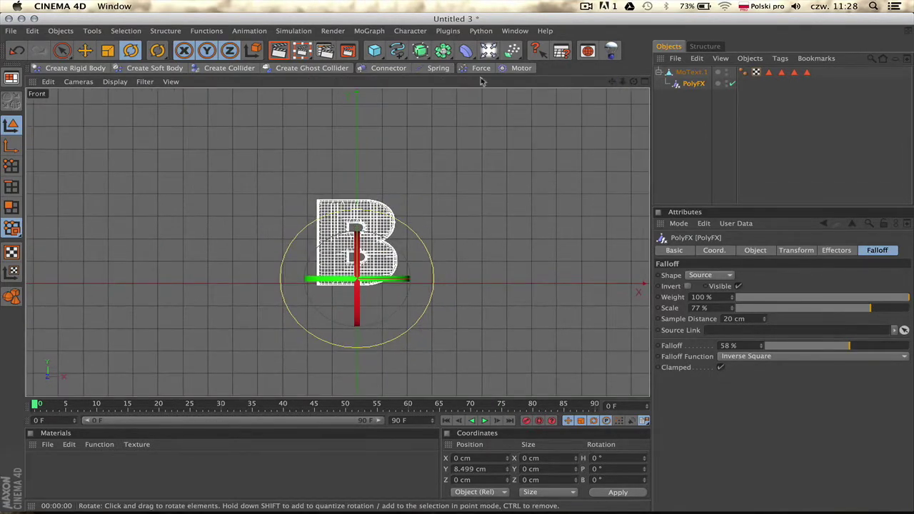
{"action": "left_click_drag", "start_coordinate": [397, 50], "coordinate": [571, 68]}
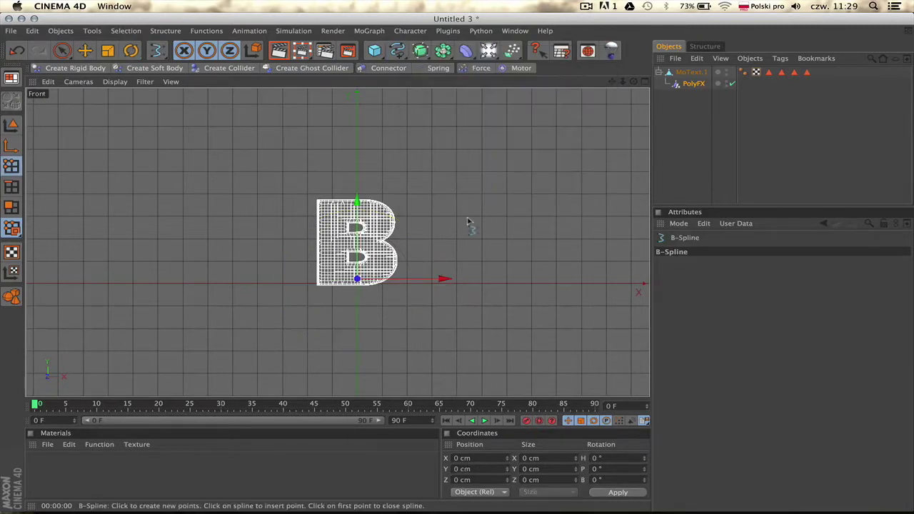
{"action": "left_click", "coordinate": [204, 327]}
{"action": "left_click", "coordinate": [215, 190]}
{"action": "left_click", "coordinate": [229, 337]}
{"action": "left_click", "coordinate": [246, 212]}
{"action": "left_click", "coordinate": [265, 332]}
{"action": "left_click", "coordinate": [279, 305]}
{"action": "left_click", "coordinate": [295, 264]}
{"action": "left_click", "coordinate": [299, 298]}
{"action": "left_click", "coordinate": [322, 285]}
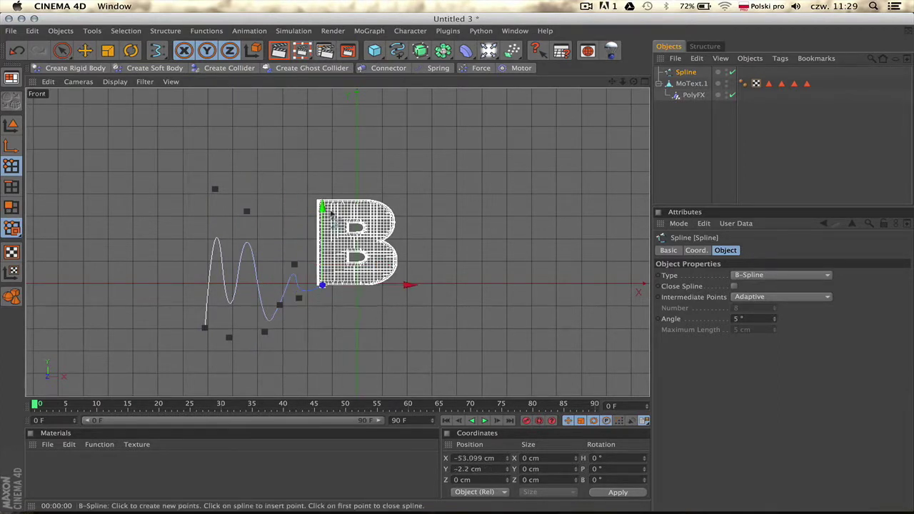
{"action": "left_click", "coordinate": [373, 357]}
{"action": "left_click", "coordinate": [395, 321]}
{"action": "left_click", "coordinate": [414, 268]}
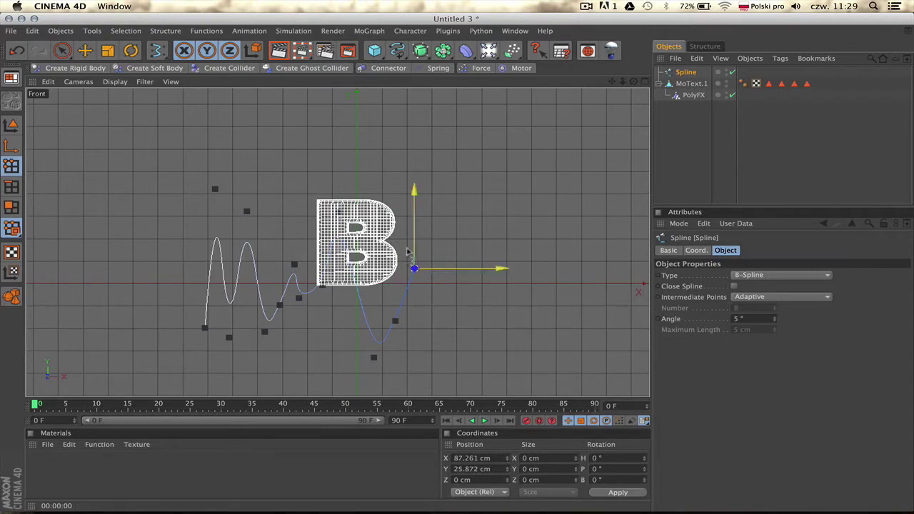
{"action": "left_click", "coordinate": [435, 233]}
{"action": "left_click", "coordinate": [437, 273]}
{"action": "left_click", "coordinate": [466, 234]}
{"action": "left_click", "coordinate": [481, 275]}
{"action": "left_click", "coordinate": [503, 289]}
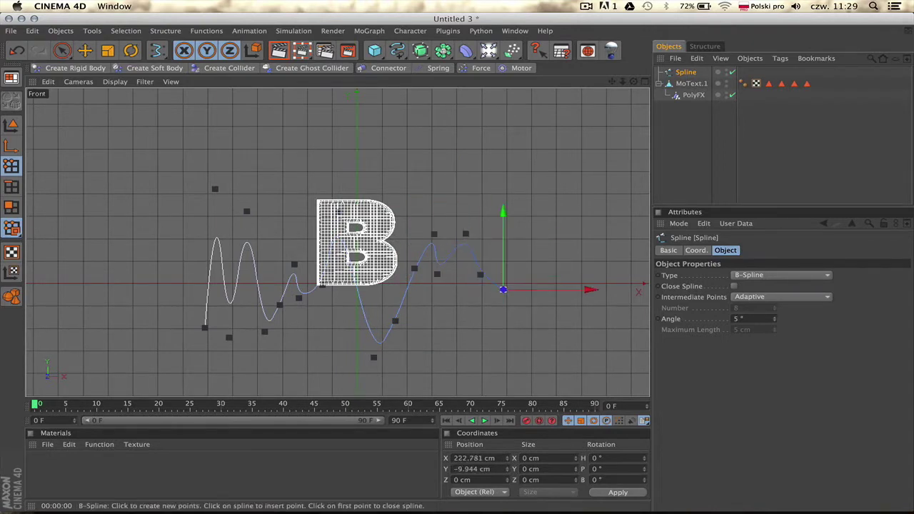
{"action": "left_click", "coordinate": [524, 180]}
{"action": "left_click", "coordinate": [548, 313]}
{"action": "left_click", "coordinate": [598, 250]}
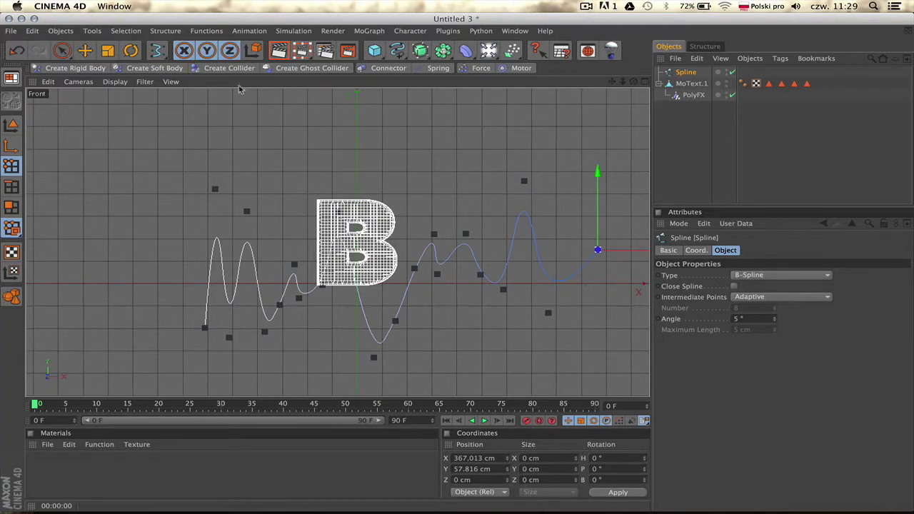
Return to model mode in the full Perspective view and assign the drawn spline as the PolyFX falloff's source link.
{"action": "left_click", "coordinate": [645, 82]}
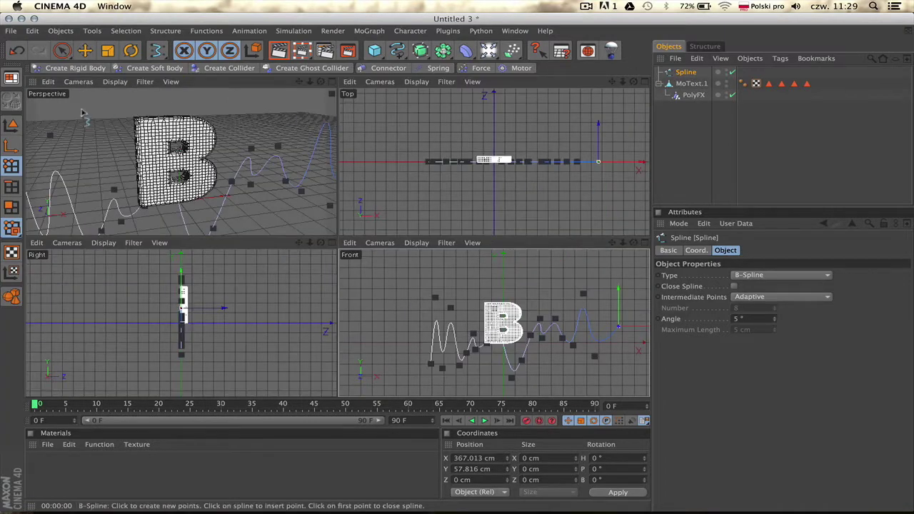
{"action": "left_click", "coordinate": [10, 125]}
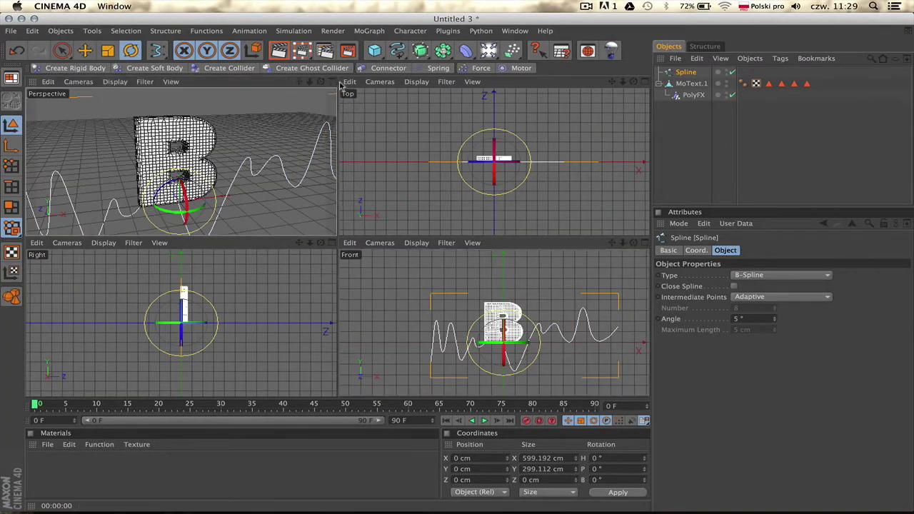
{"action": "left_click", "coordinate": [332, 83]}
{"action": "left_click", "coordinate": [693, 95]}
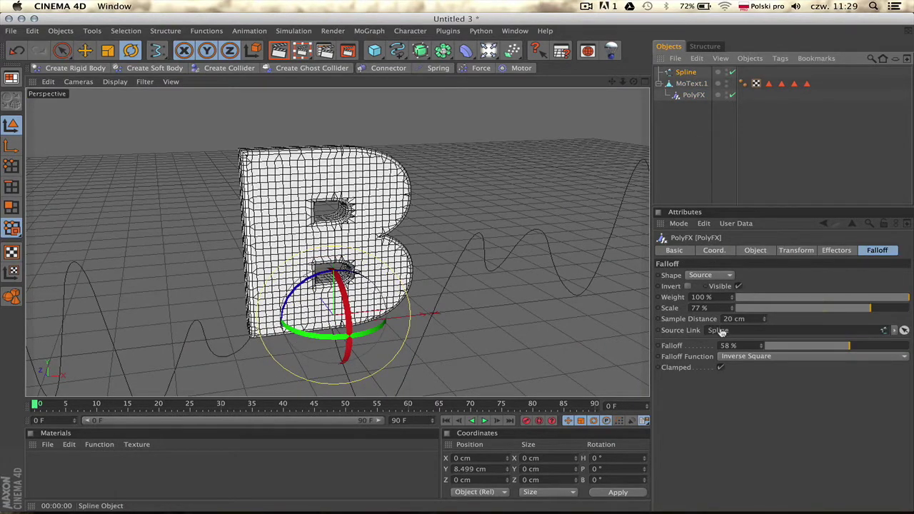
Slide the linked spline sideways across the letter B, ending at about X 172.6 cm.
{"action": "left_click_drag", "start_coordinate": [721, 332], "coordinate": [721, 331]}
{"action": "left_click_drag", "start_coordinate": [633, 82], "coordinate": [586, 93]}
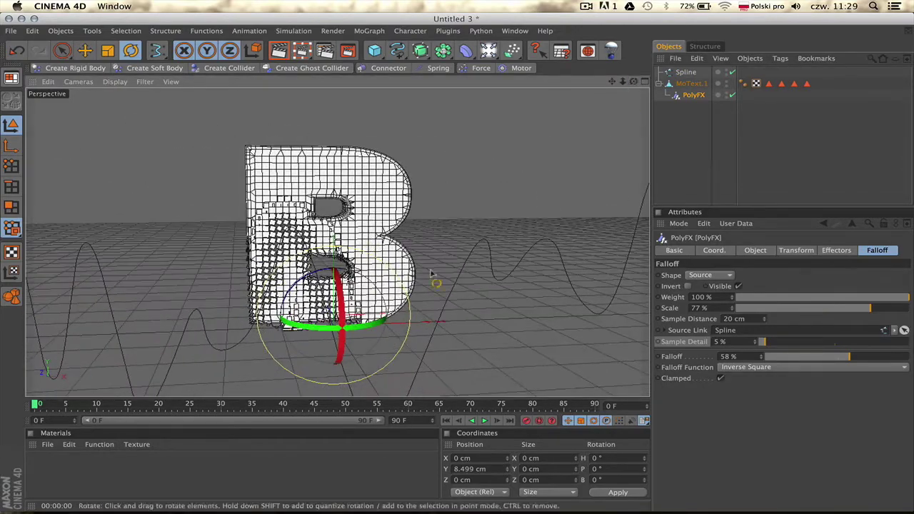
{"action": "left_click", "coordinate": [686, 72]}
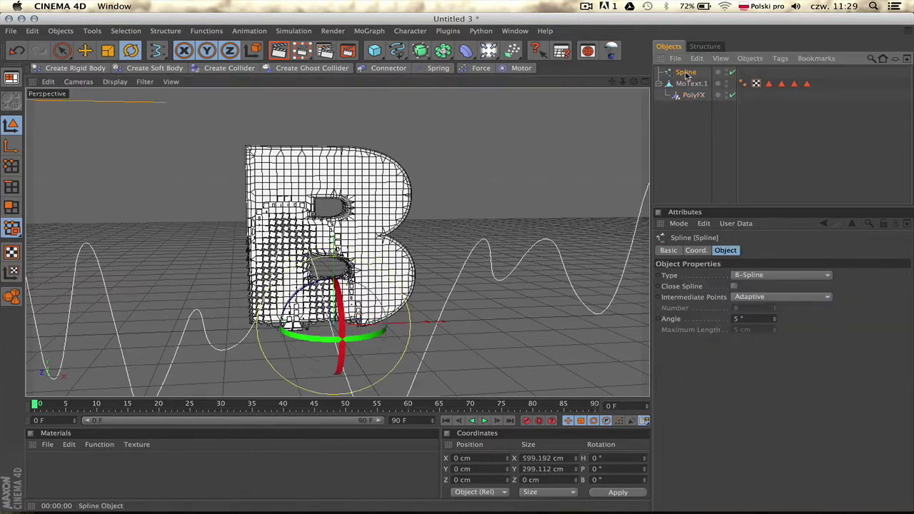
{"action": "key", "text": "e"}
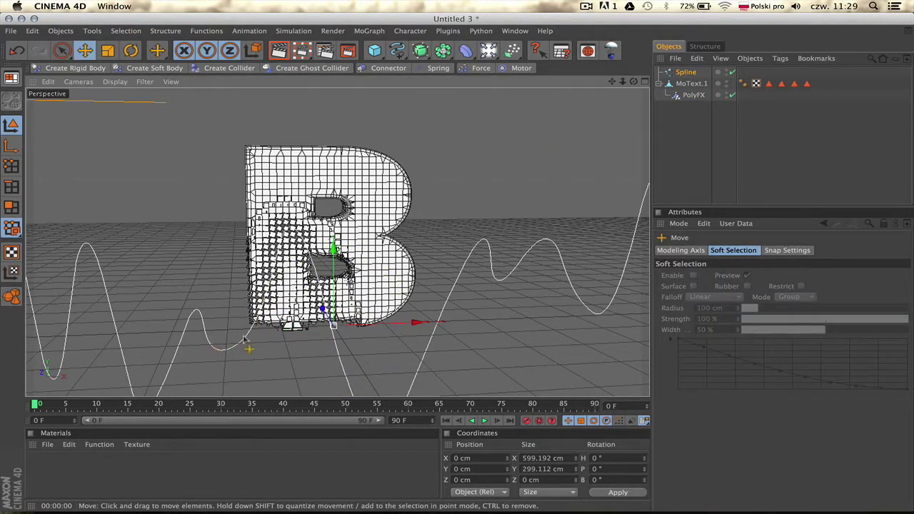
{"action": "left_click_drag", "start_coordinate": [418, 323], "coordinate": [166, 330]}
{"action": "left_click_drag", "start_coordinate": [215, 357], "coordinate": [322, 329]}
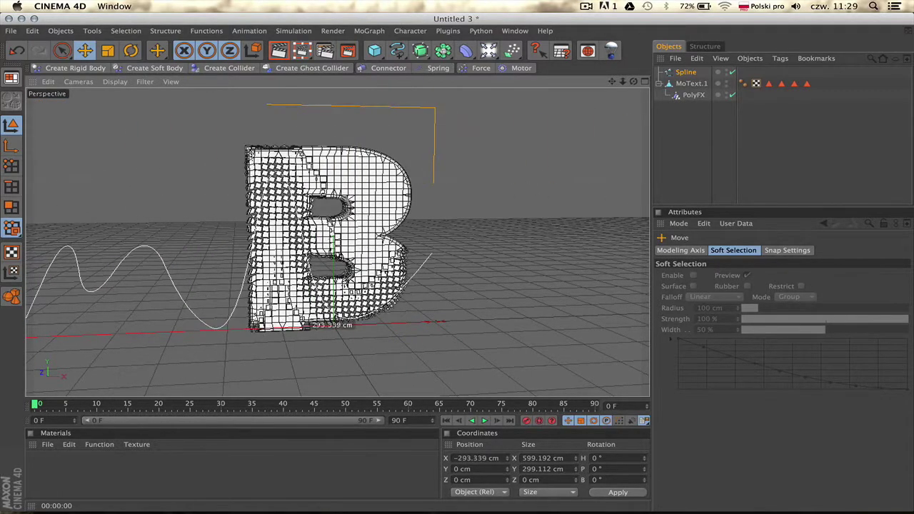
{"action": "left_click_drag", "start_coordinate": [18, 336], "coordinate": [632, 314]}
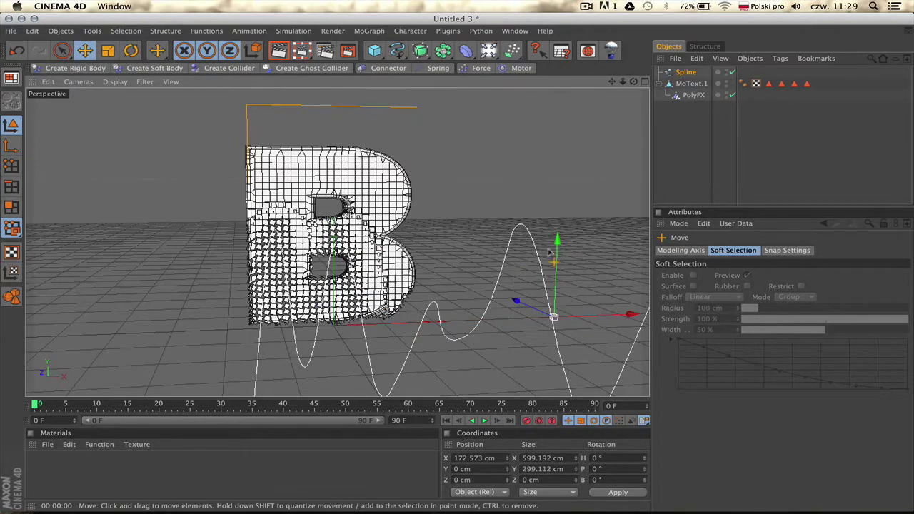
Lower the spline to about Y -16.1 cm and shift it in depth to about Z 15.1 cm.
{"action": "left_click_drag", "start_coordinate": [557, 250], "coordinate": [556, 269]}
{"action": "left_click_drag", "start_coordinate": [633, 82], "coordinate": [707, 84]}
{"action": "left_click_drag", "start_coordinate": [608, 85], "coordinate": [592, 193]}
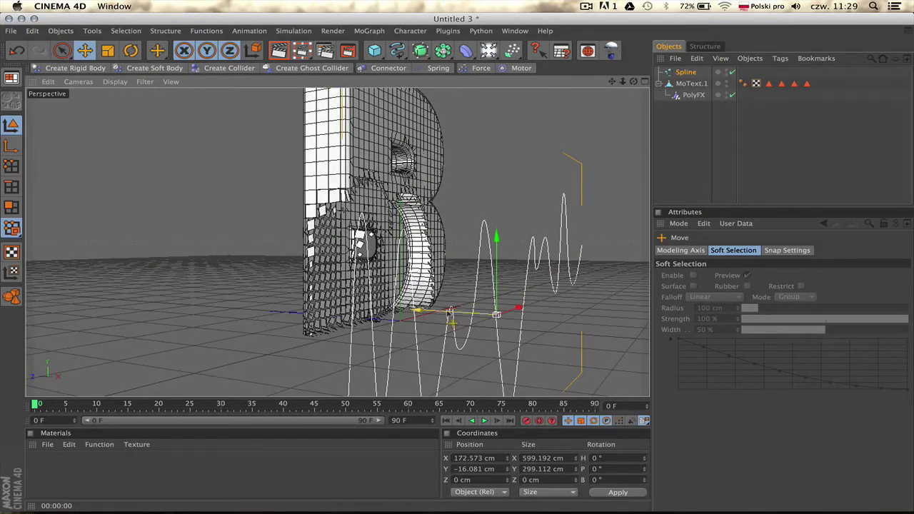
{"action": "left_click_drag", "start_coordinate": [418, 312], "coordinate": [453, 312]}
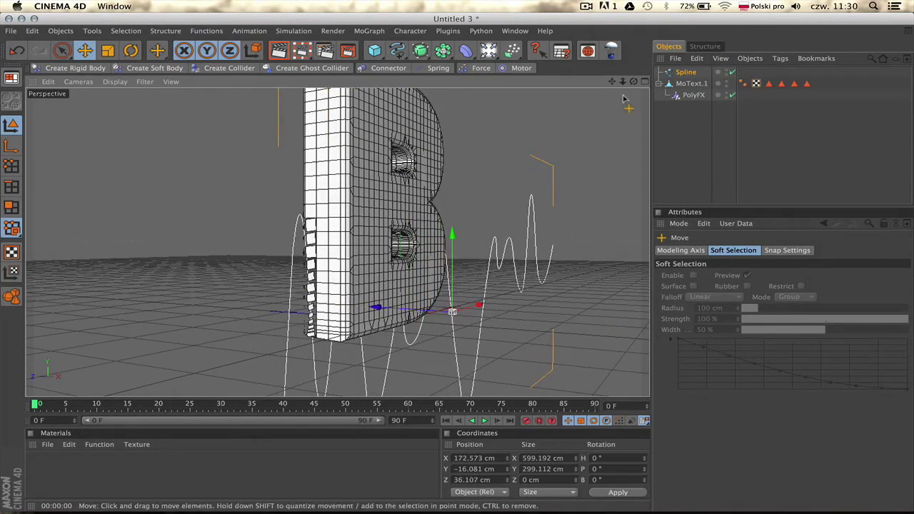
{"action": "left_click_drag", "start_coordinate": [634, 82], "coordinate": [726, 81]}
{"action": "left_click_drag", "start_coordinate": [357, 312], "coordinate": [489, 228], "text": "alt"}
{"action": "left_click_drag", "start_coordinate": [368, 317], "coordinate": [397, 318]}
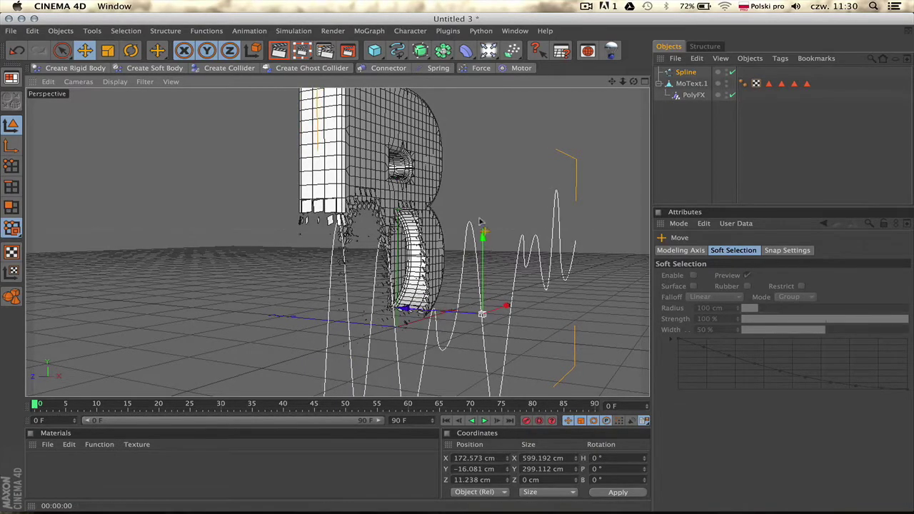
Move the spline to about X 136 cm and Y 25.3 cm so its waves cross the letter B.
{"action": "left_click_drag", "start_coordinate": [634, 81], "coordinate": [532, 82]}
{"action": "left_click_drag", "start_coordinate": [603, 82], "coordinate": [646, 116]}
{"action": "left_click_drag", "start_coordinate": [518, 274], "coordinate": [518, 243]}
{"action": "left_click_drag", "start_coordinate": [518, 323], "coordinate": [512, 277]}
{"action": "left_click_drag", "start_coordinate": [596, 285], "coordinate": [549, 283]}
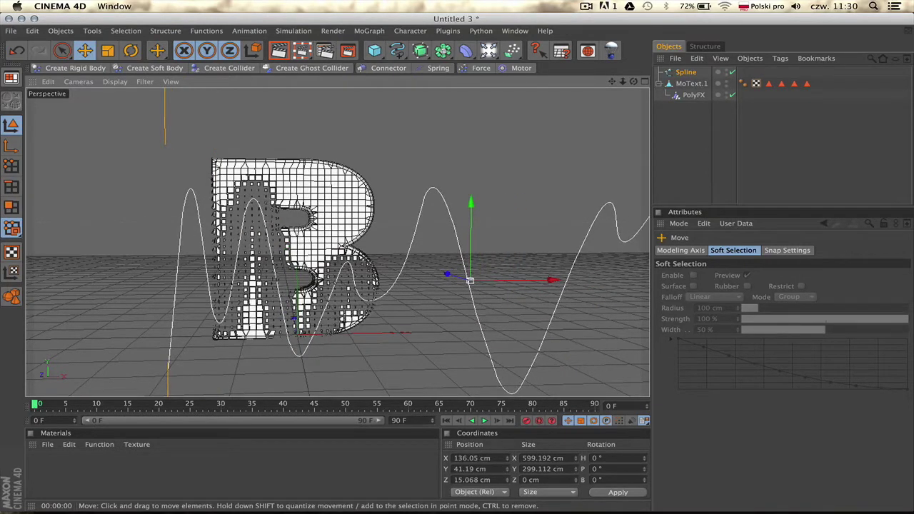
{"action": "mouse_move", "coordinate": [475, 203]}
{"action": "left_mouse_down"}
{"action": "mouse_move", "coordinate": [475, 227]}
{"action": "mouse_move", "coordinate": [466, 202]}
{"action": "left_mouse_up"}
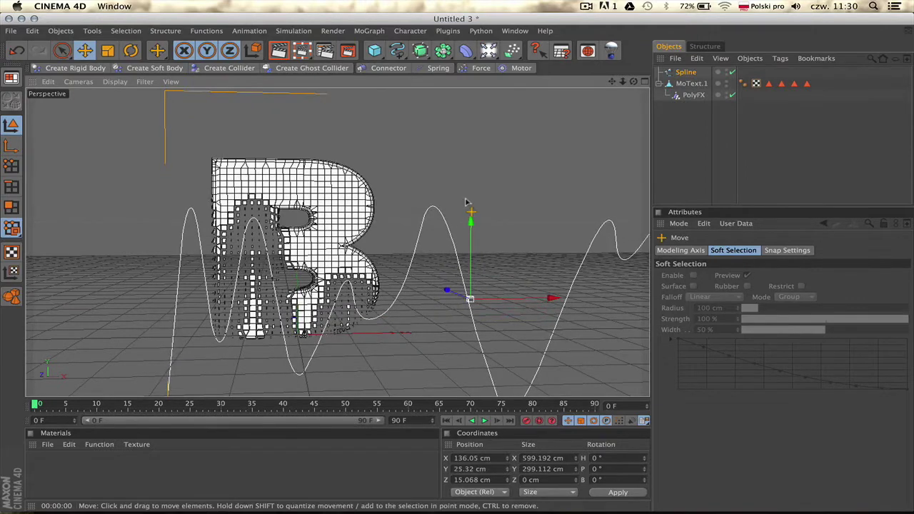
Raise the PolyFX falloff's sample detail to 98 % and lower the spline to about Y 12.9 cm.
{"action": "left_click", "coordinate": [693, 96]}
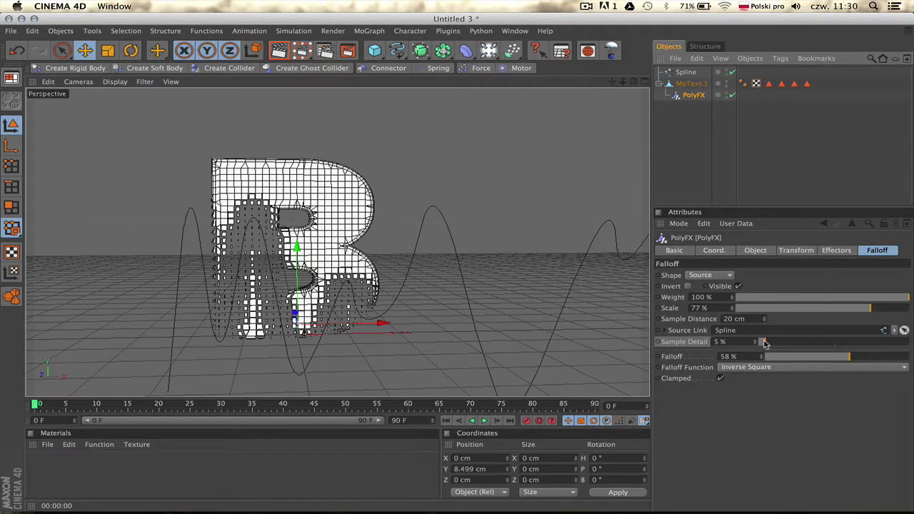
{"action": "left_click_drag", "start_coordinate": [764, 344], "coordinate": [866, 344]}
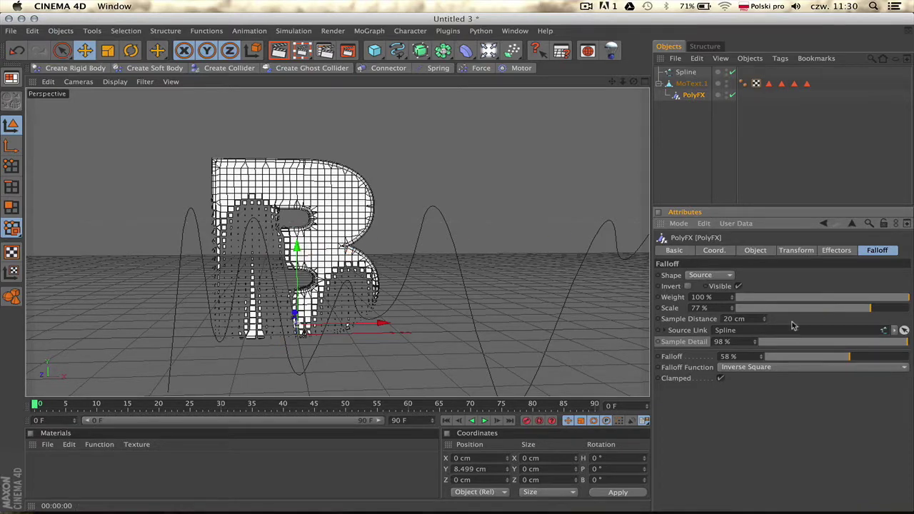
{"action": "left_click", "coordinate": [440, 204]}
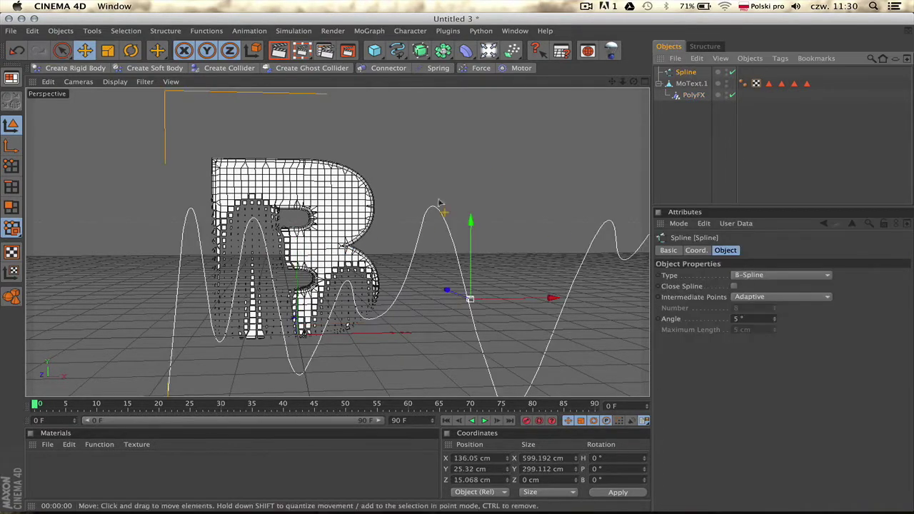
{"action": "mouse_move", "coordinate": [470, 227]}
{"action": "left_mouse_down"}
{"action": "mouse_move", "coordinate": [470, 294]}
{"action": "mouse_move", "coordinate": [470, 239]}
{"action": "left_mouse_up"}
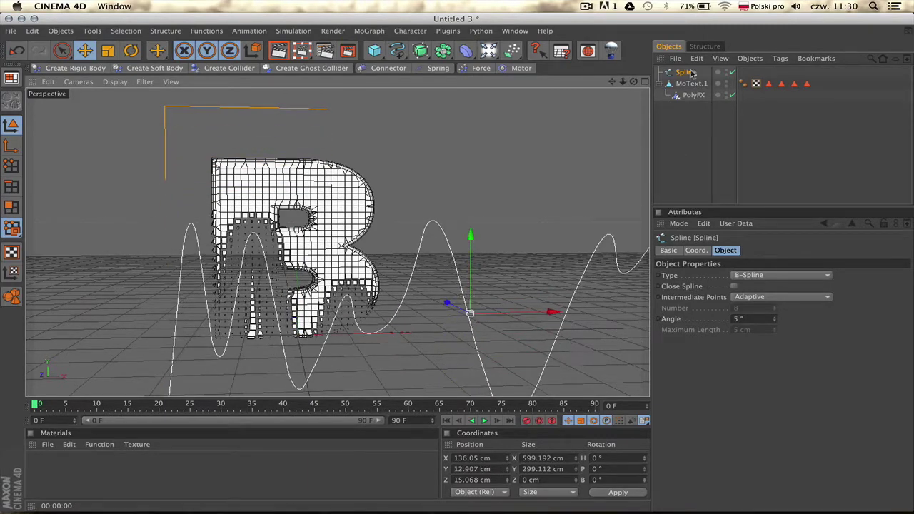
Try low sample detail values for the PolyFX falloff, settle on 13 % and set the falloff to 61 %.
{"action": "left_click", "coordinate": [692, 96]}
{"action": "left_click_drag", "start_coordinate": [840, 362], "coordinate": [786, 344]}
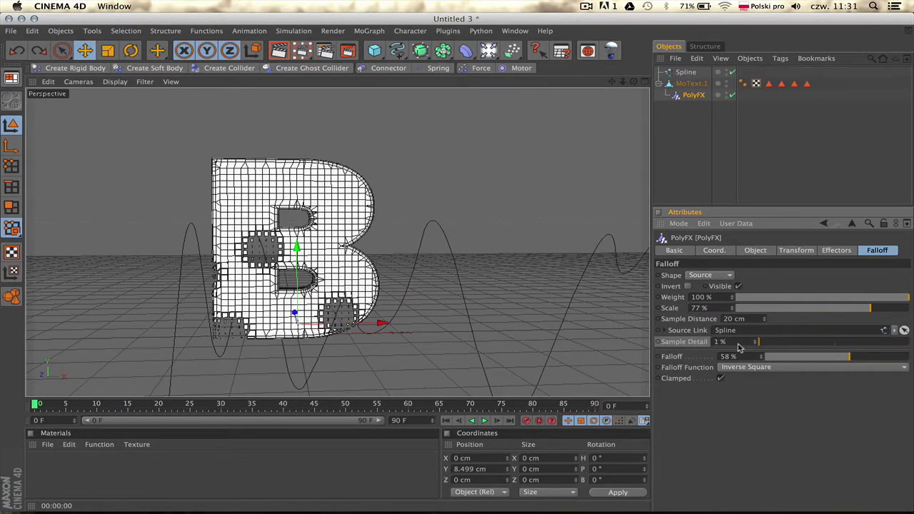
{"action": "left_click", "coordinate": [757, 342]}
{"action": "left_click", "coordinate": [760, 340]}
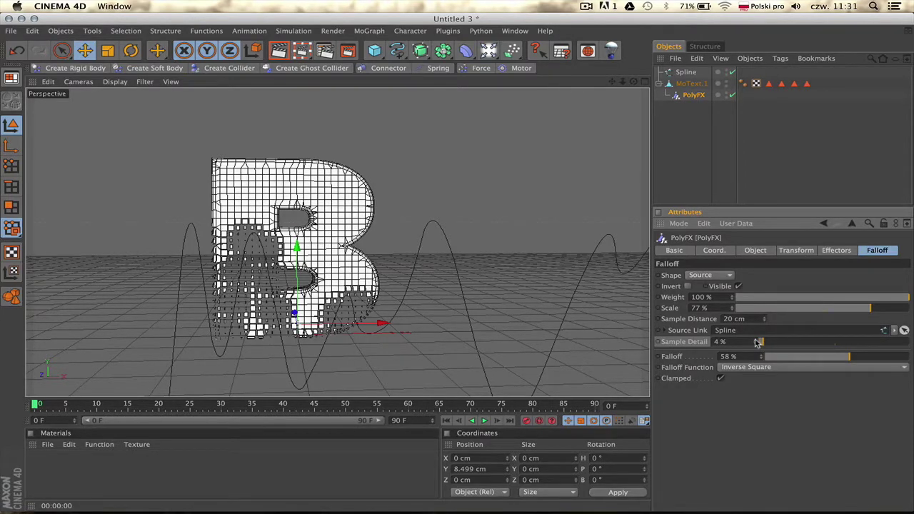
{"action": "left_click", "coordinate": [760, 342]}
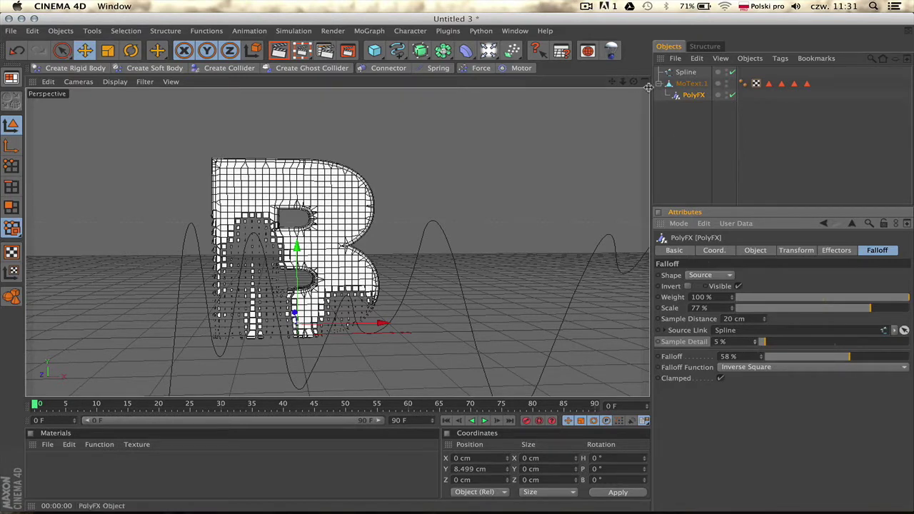
{"action": "mouse_move", "coordinate": [771, 341]}
{"action": "left_mouse_down"}
{"action": "mouse_move", "coordinate": [843, 348]}
{"action": "mouse_move", "coordinate": [779, 351]}
{"action": "left_mouse_up"}
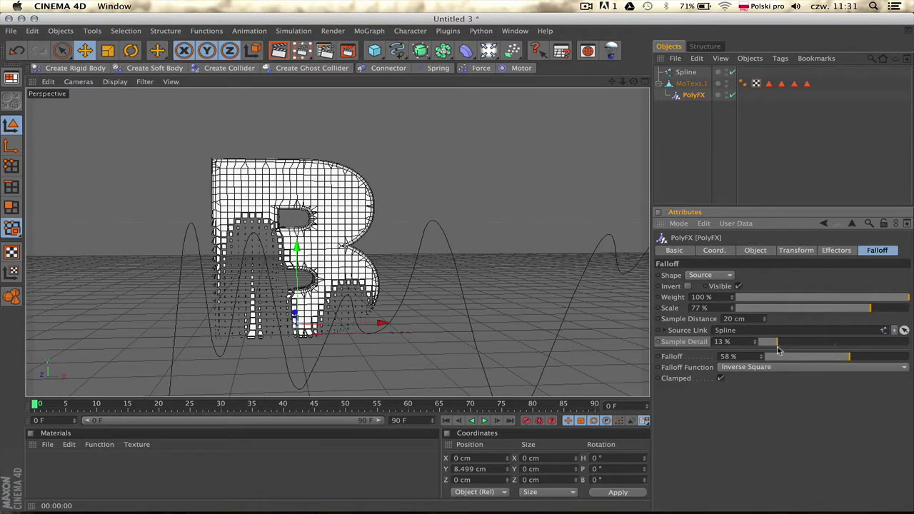
{"action": "left_click_drag", "start_coordinate": [835, 361], "coordinate": [856, 357]}
Set the PolyFX falloff's sample distance to 0 cm and add a keyframe for it at frame 0.
{"action": "left_click_drag", "start_coordinate": [634, 81], "coordinate": [686, 92]}
{"action": "left_click_drag", "start_coordinate": [593, 81], "coordinate": [747, 213]}
{"action": "mouse_move", "coordinate": [765, 322]}
{"action": "left_mouse_down"}
{"action": "mouse_move", "coordinate": [793, 322]}
{"action": "mouse_move", "coordinate": [769, 319]}
{"action": "left_mouse_up"}
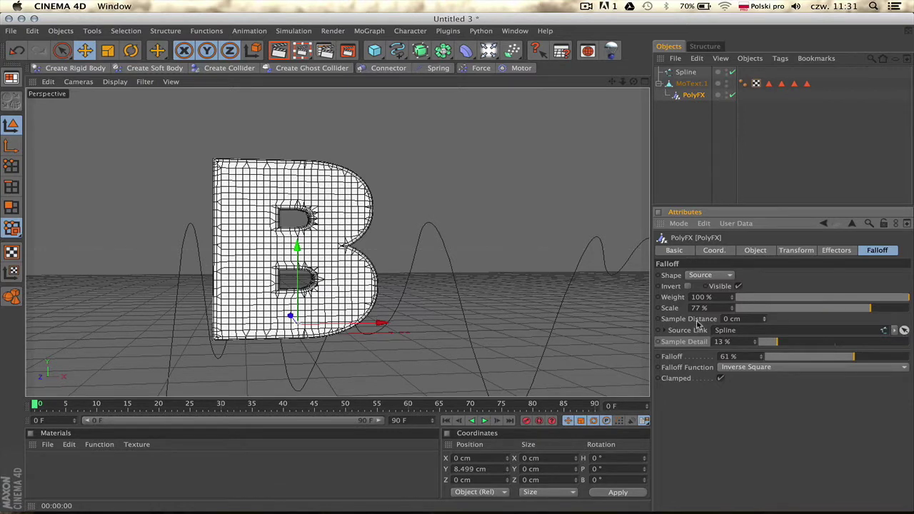
{"action": "right_click", "coordinate": [690, 323]}
{"action": "mouse_move", "coordinate": [731, 300]}
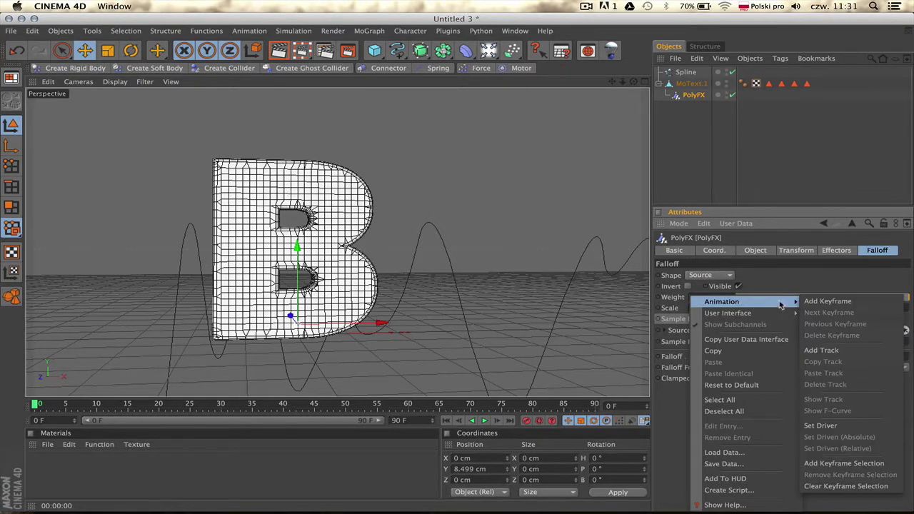
{"action": "left_click", "coordinate": [811, 299]}
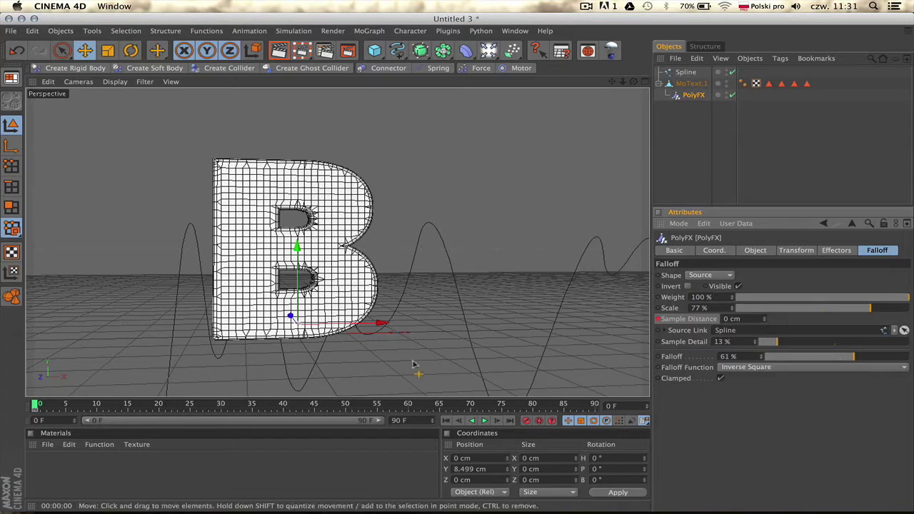
Keyframe the PolyFX sample distance at 113 cm on frame 90, play the animation and return to the start.
{"action": "left_click", "coordinate": [595, 405]}
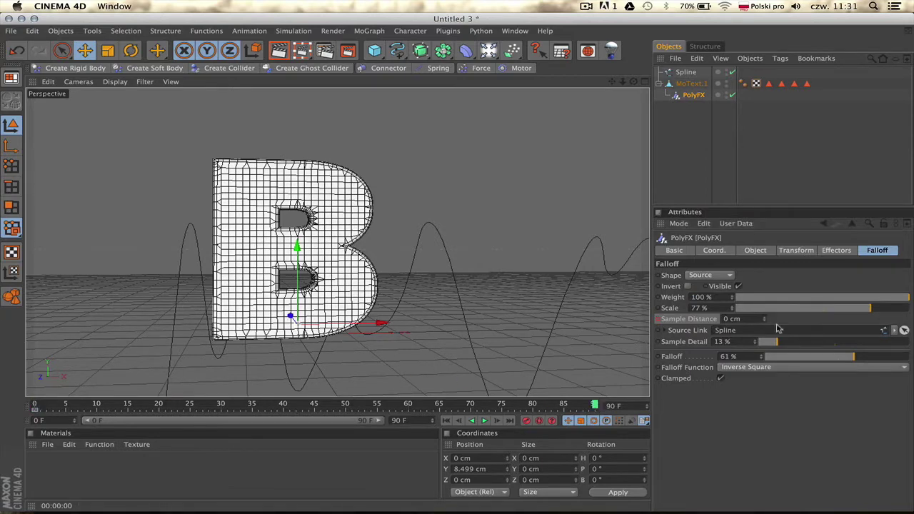
{"action": "left_click_drag", "start_coordinate": [765, 320], "coordinate": [765, 274]}
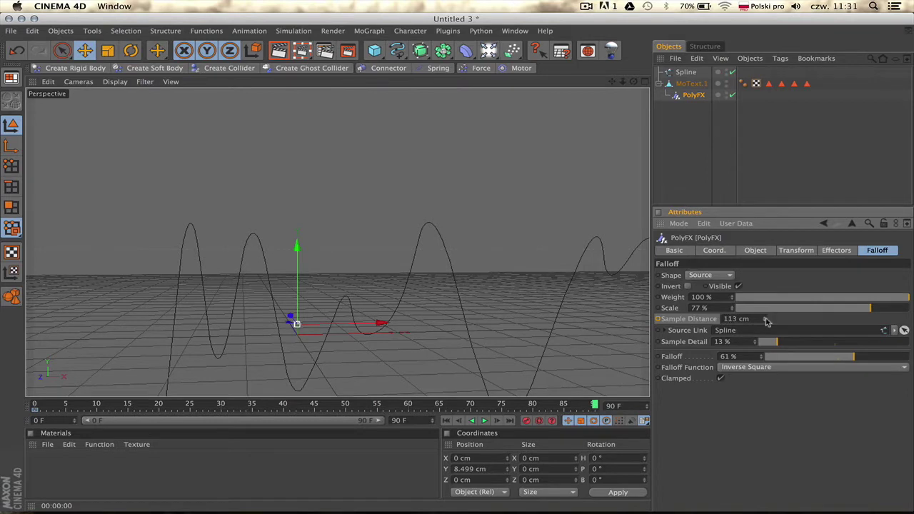
{"action": "right_click", "coordinate": [691, 322]}
{"action": "mouse_move", "coordinate": [721, 298]}
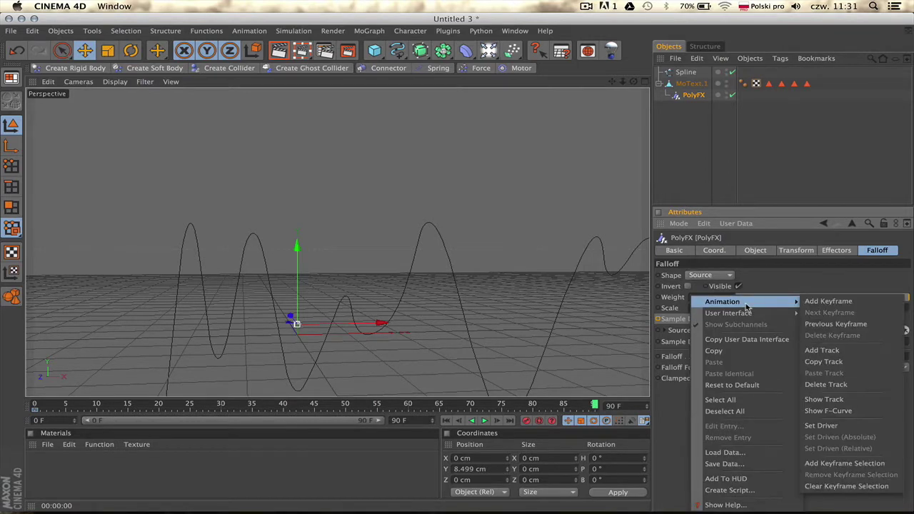
{"action": "left_click", "coordinate": [846, 298]}
{"action": "left_click", "coordinate": [484, 420]}
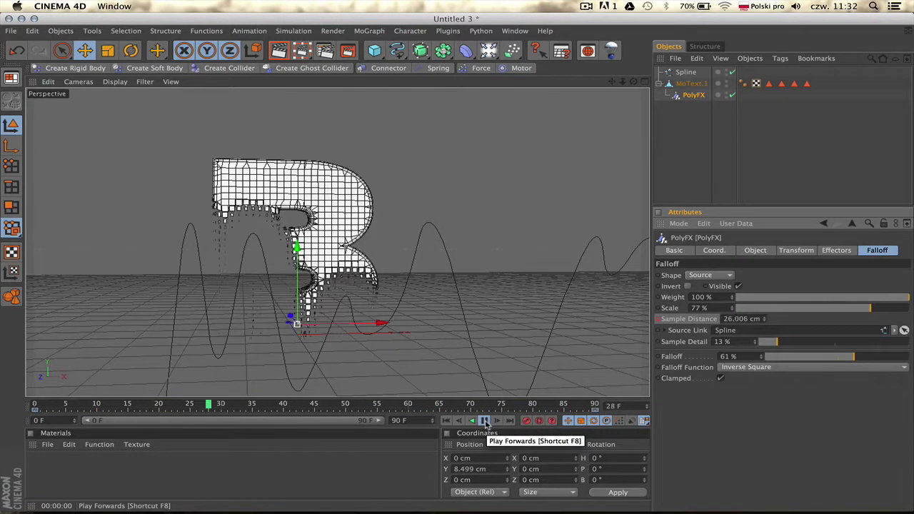
{"action": "left_click", "coordinate": [446, 421]}
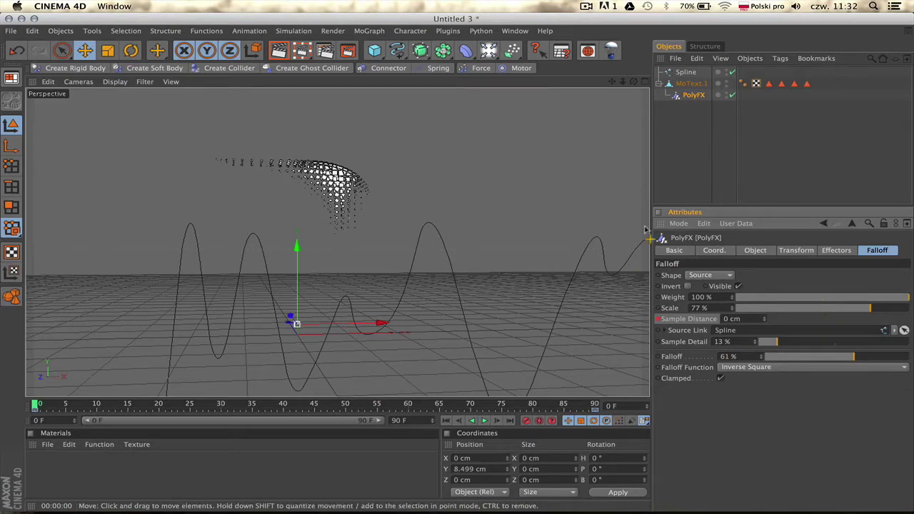
Move the spline below the letter to about Y -46.2 cm and shift it to about X 37.4 cm.
{"action": "left_click", "coordinate": [681, 73]}
{"action": "left_click", "coordinate": [685, 72]}
{"action": "left_click_drag", "start_coordinate": [466, 246], "coordinate": [465, 307]}
{"action": "left_click_drag", "start_coordinate": [544, 385], "coordinate": [423, 384]}
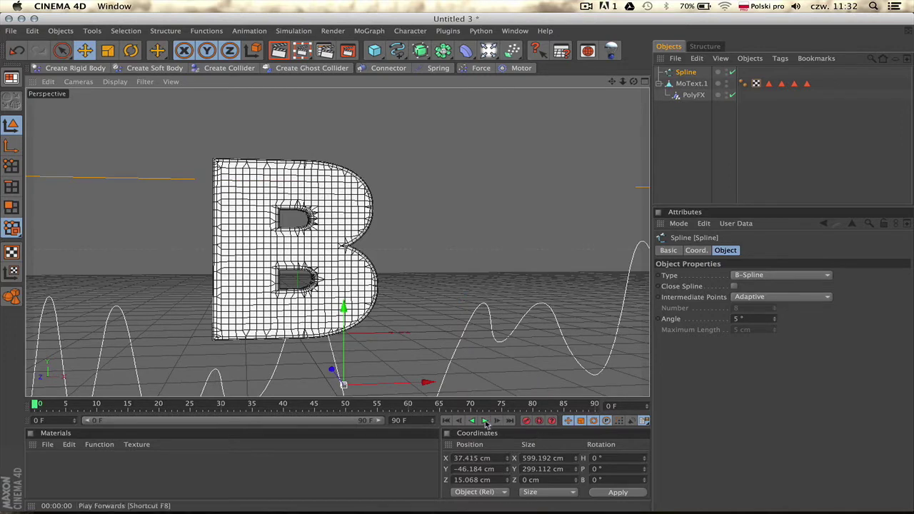
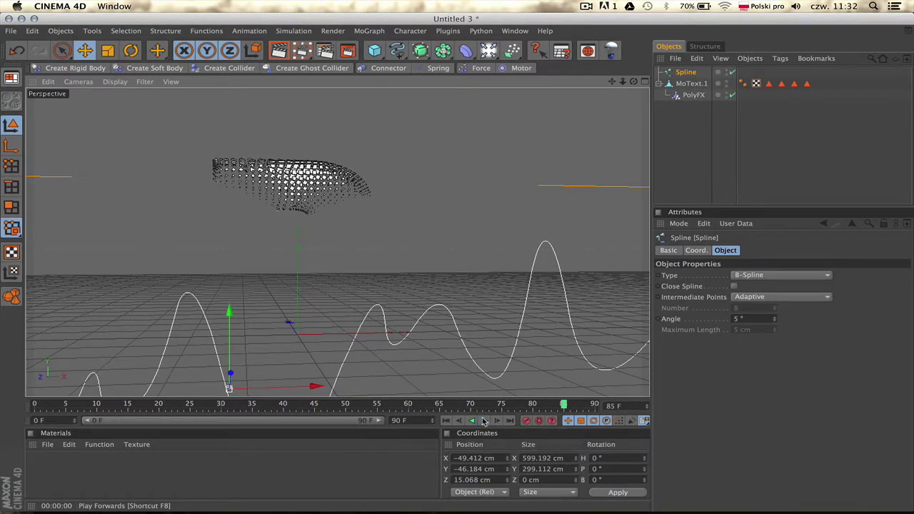
Reduce the PolyFX falloff to 14 % and play the animation to check the disintegration.
{"action": "left_click", "coordinate": [692, 95]}
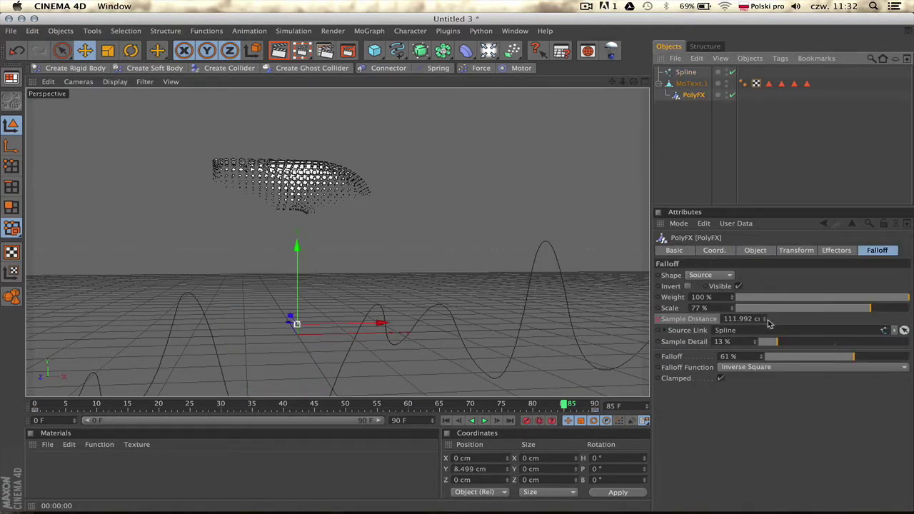
{"action": "left_click", "coordinate": [847, 358]}
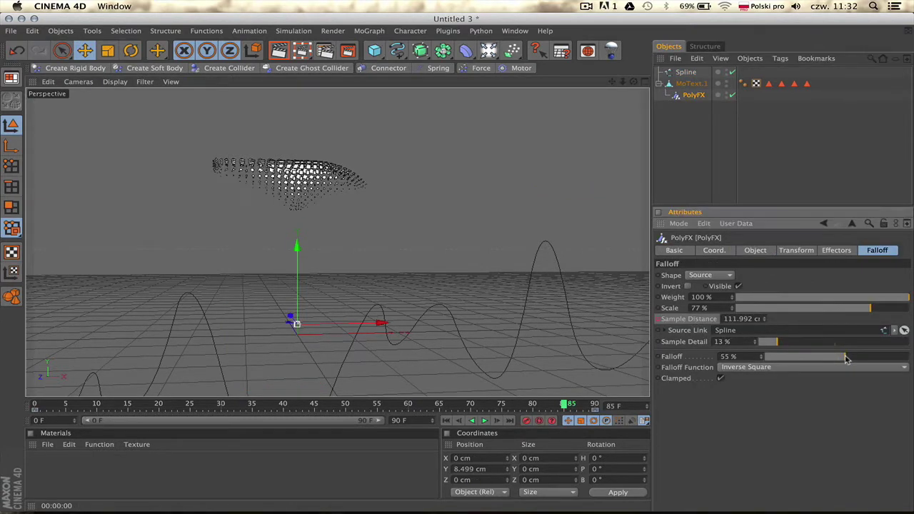
{"action": "left_click_drag", "start_coordinate": [833, 356], "coordinate": [816, 358]}
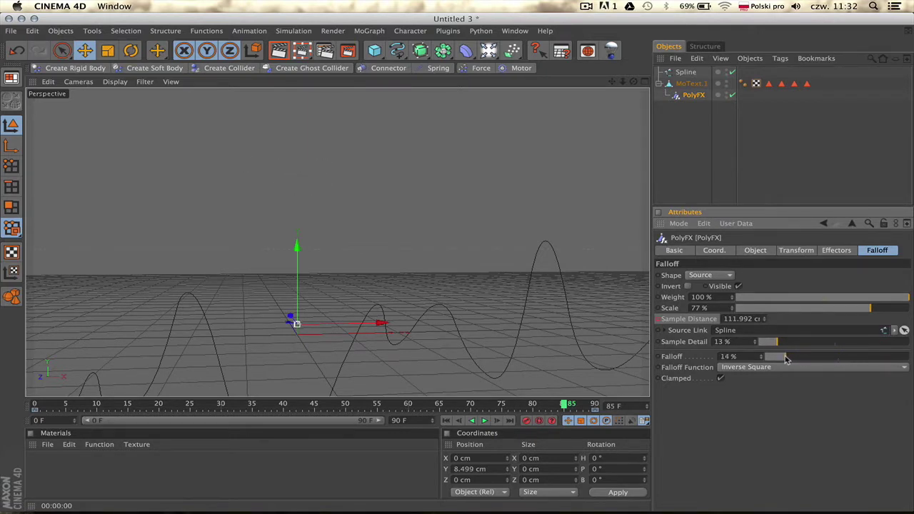
{"action": "left_click", "coordinate": [486, 421]}
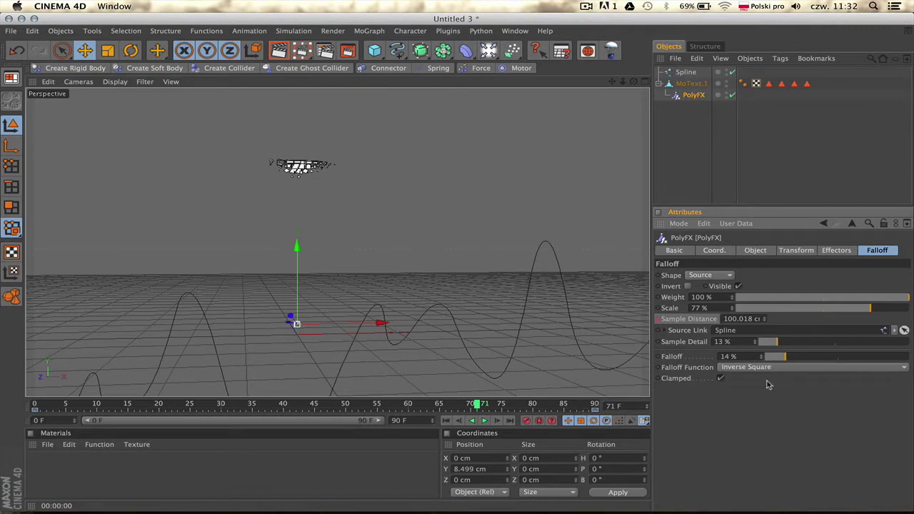
Raise the spline to about Y -18.7 cm and replay the animation from frame 0.
{"action": "left_click", "coordinate": [687, 73]}
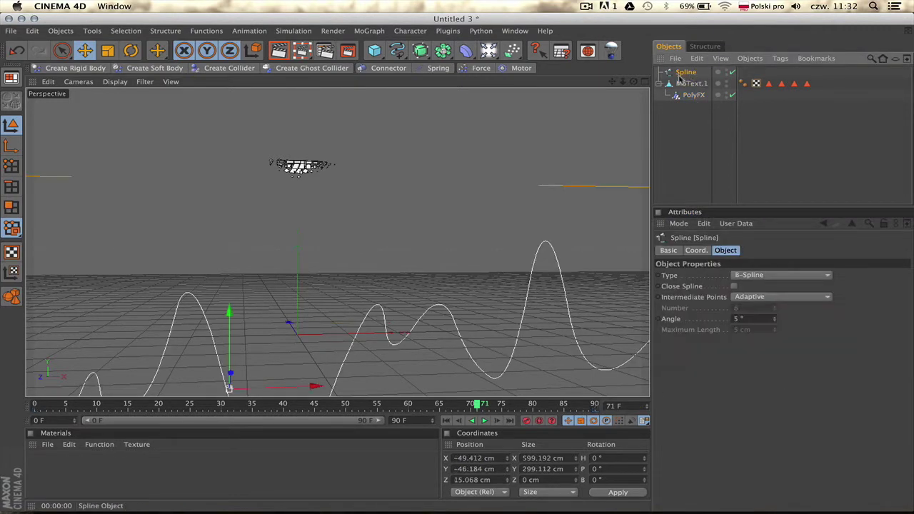
{"action": "left_click_drag", "start_coordinate": [225, 321], "coordinate": [225, 288]}
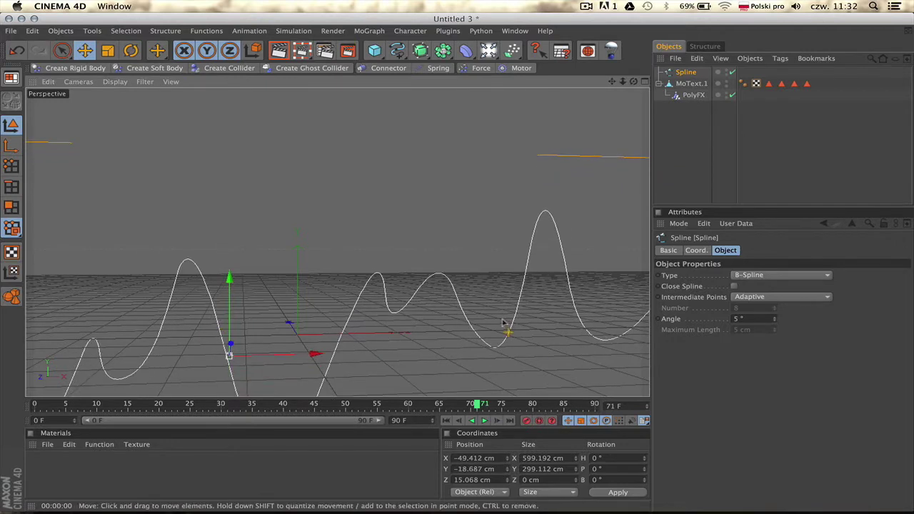
{"action": "left_click", "coordinate": [447, 421]}
{"action": "left_click", "coordinate": [484, 421]}
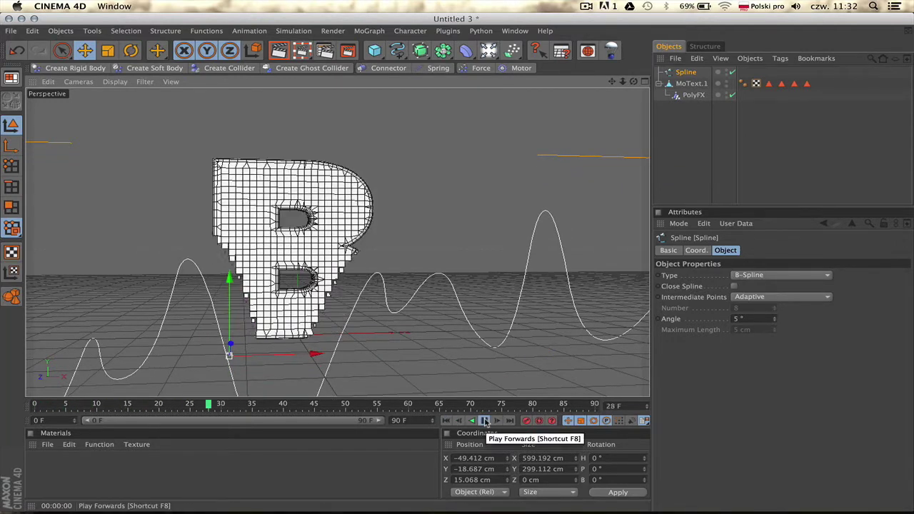
Increase the PolyFX falloff to 60 % and raise the spline to about Y 2.7 cm.
{"action": "left_click", "coordinate": [694, 95]}
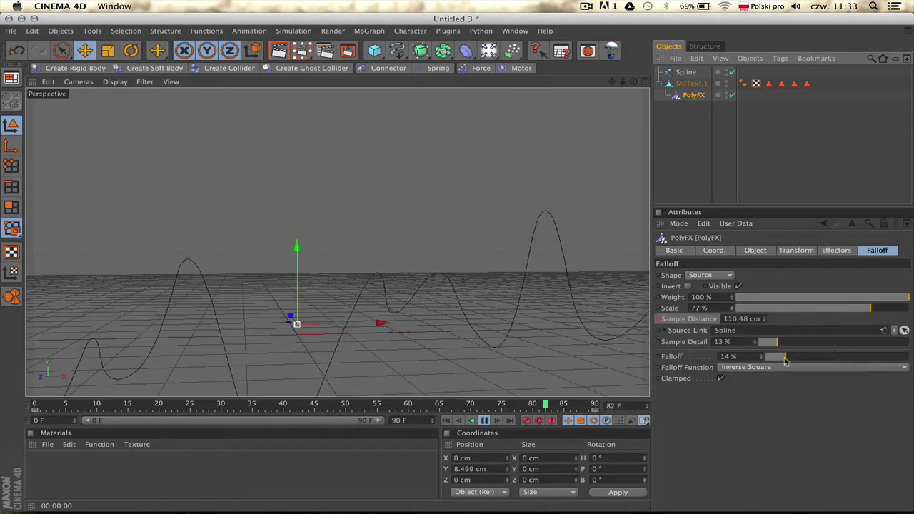
{"action": "left_click_drag", "start_coordinate": [785, 357], "coordinate": [861, 357]}
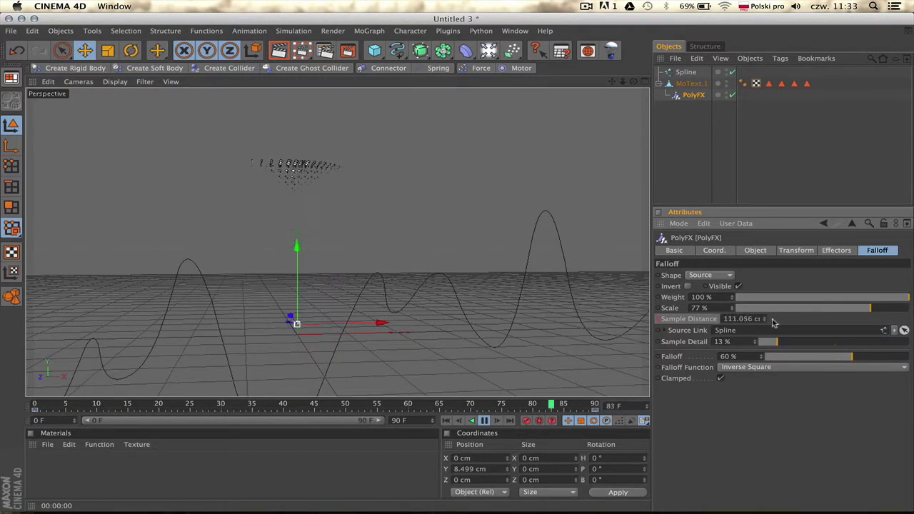
{"action": "left_click", "coordinate": [685, 73]}
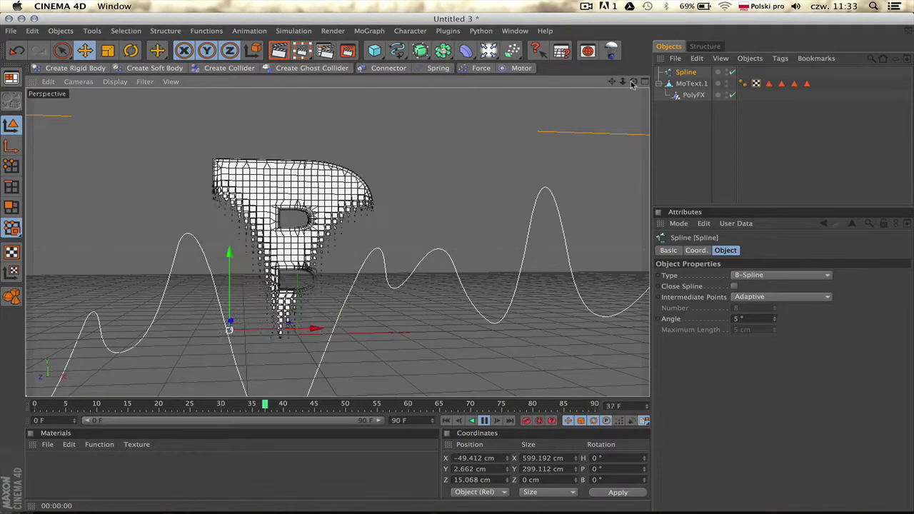
View the letter from a slightly higher angle, then play the animation from frame 0 and stop at frame 31.
{"action": "left_click_drag", "start_coordinate": [633, 82], "coordinate": [632, 153]}
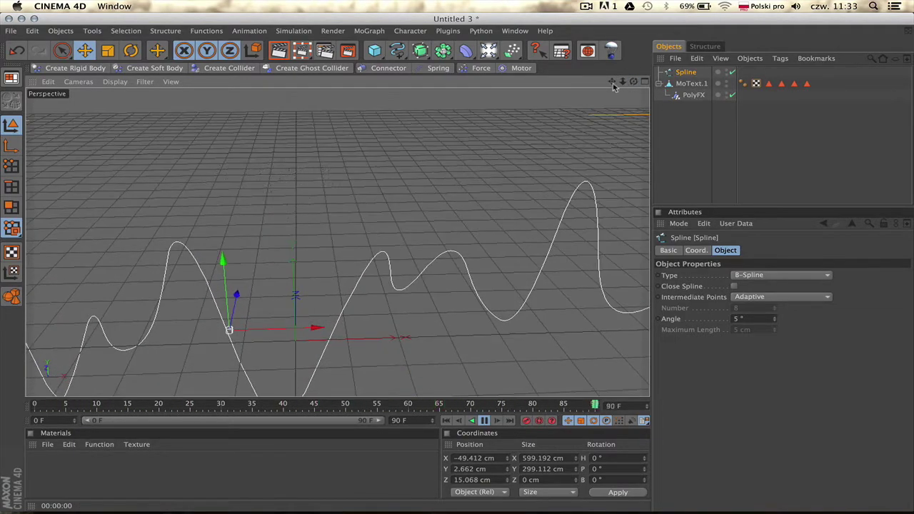
{"action": "left_click_drag", "start_coordinate": [613, 83], "coordinate": [671, 20]}
{"action": "left_click_drag", "start_coordinate": [634, 81], "coordinate": [634, 67]}
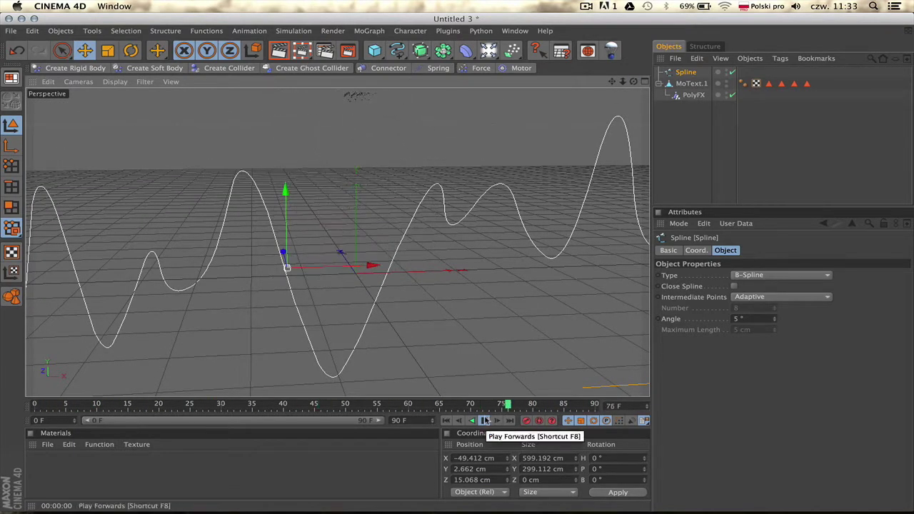
{"action": "left_click", "coordinate": [484, 422]}
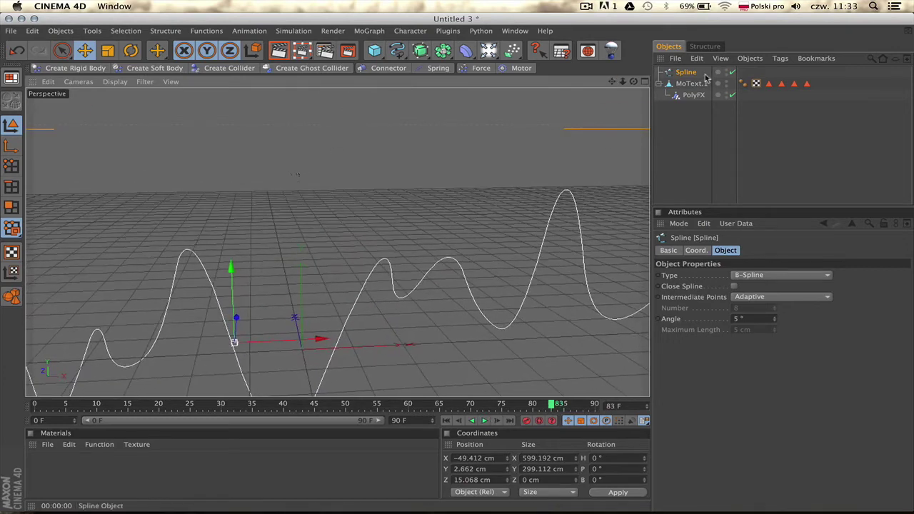
{"action": "left_click", "coordinate": [692, 83]}
{"action": "left_click", "coordinate": [447, 421]}
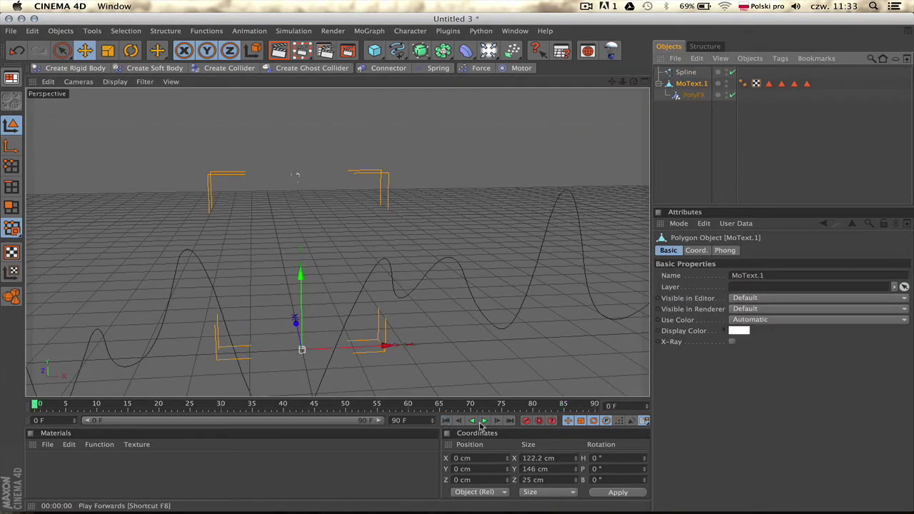
{"action": "left_click", "coordinate": [483, 422]}
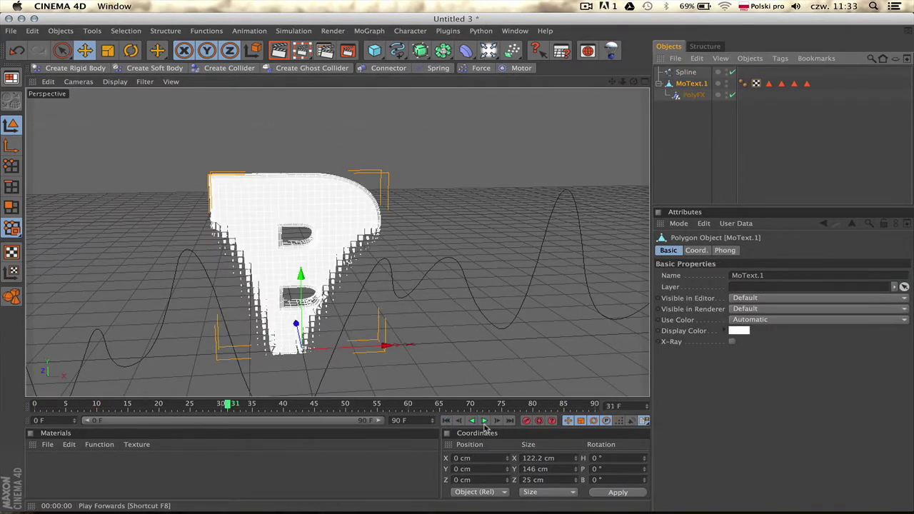
Add a Random effector to the PolyFX object on the letter.
{"action": "left_click", "coordinate": [694, 95]}
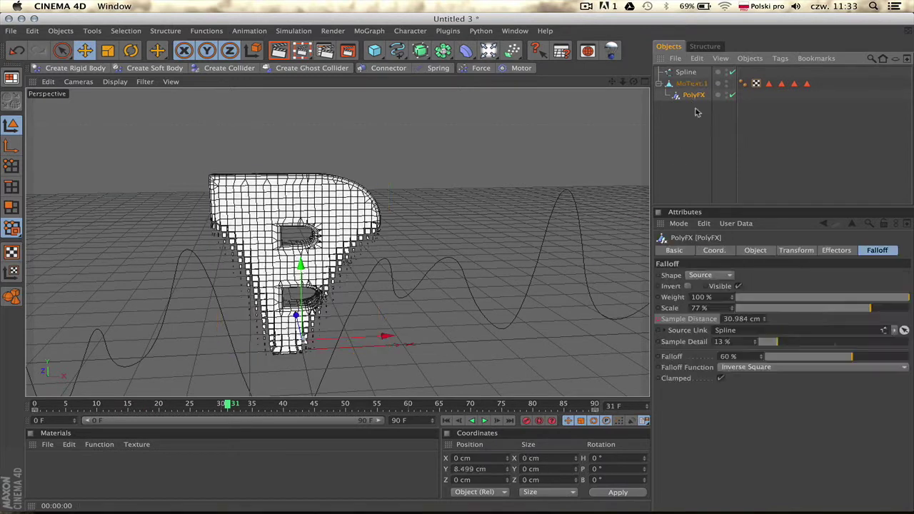
{"action": "left_click", "coordinate": [837, 251]}
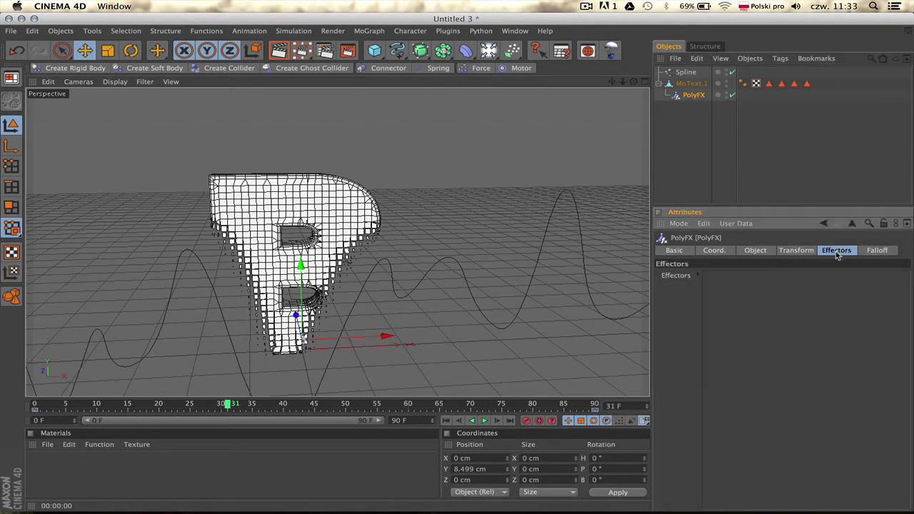
{"action": "left_click", "coordinate": [371, 32]}
{"action": "mouse_move", "coordinate": [400, 47]}
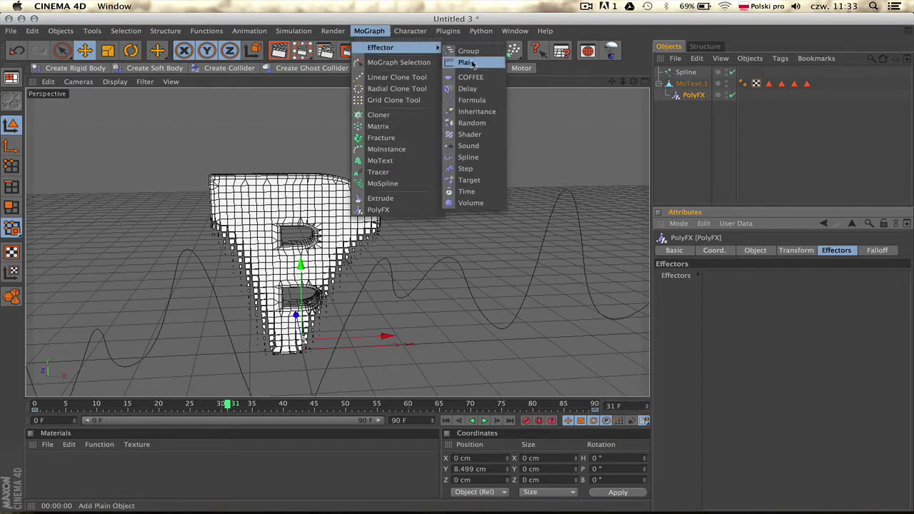
{"action": "left_click", "coordinate": [477, 123]}
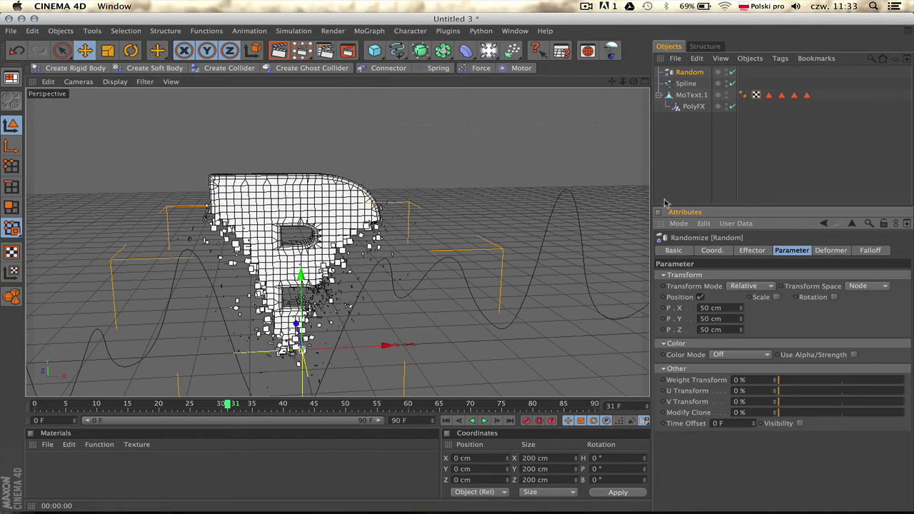
Set the Random effector's random mode to Turbulence.
{"action": "left_click", "coordinate": [752, 252]}
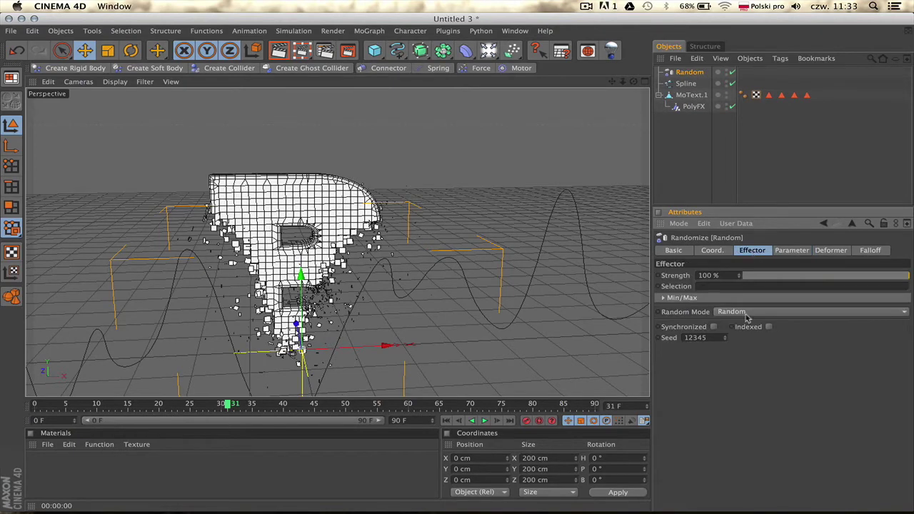
{"action": "left_click", "coordinate": [737, 313]}
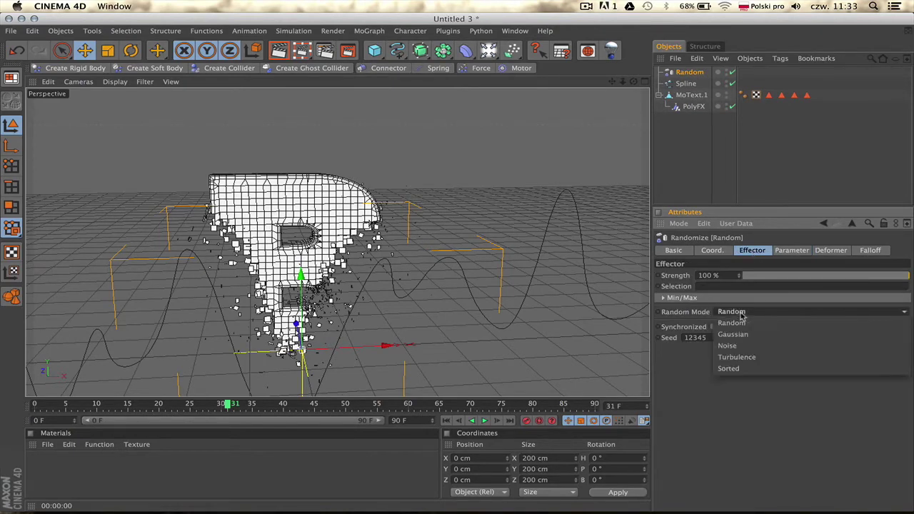
{"action": "left_click", "coordinate": [748, 357]}
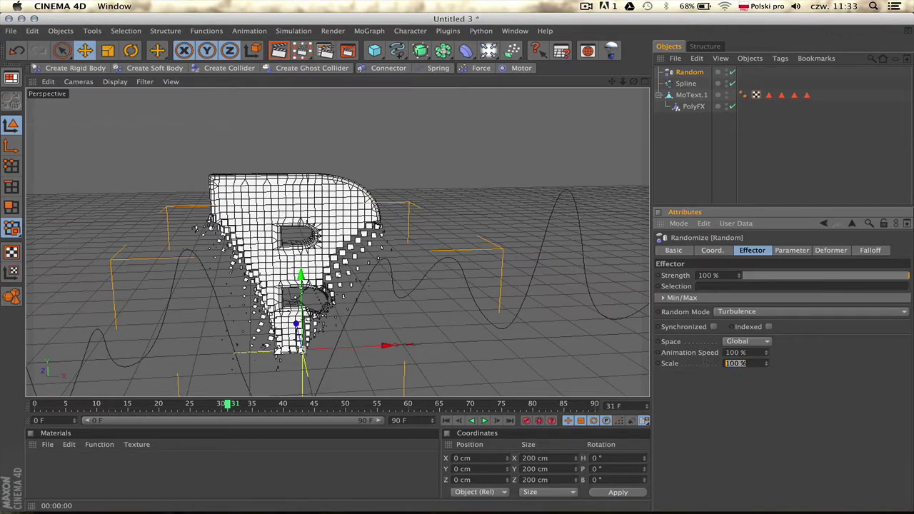
Try turbulence scales of 1 % and 300 % on the Random effector and replay the animation from the start.
{"action": "type", "text": "1"}
{"action": "key", "text": "Return"}
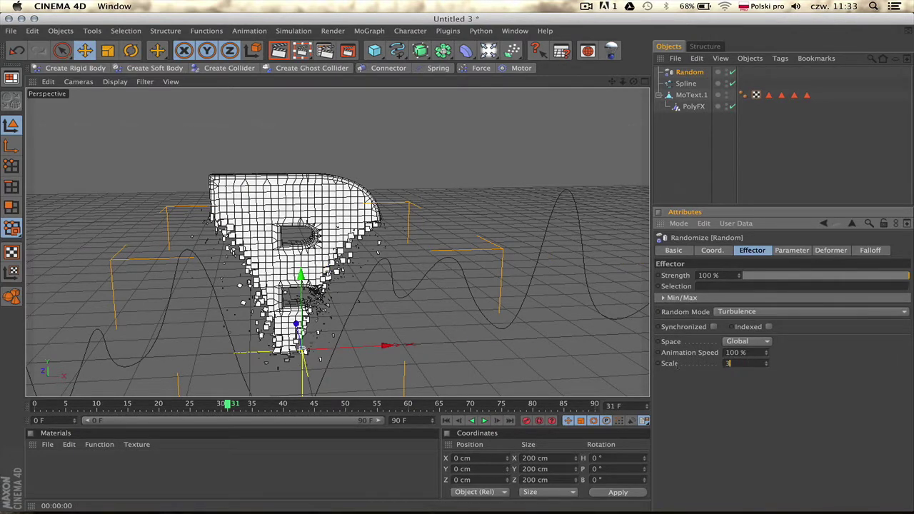
{"action": "key", "text": "Return"}
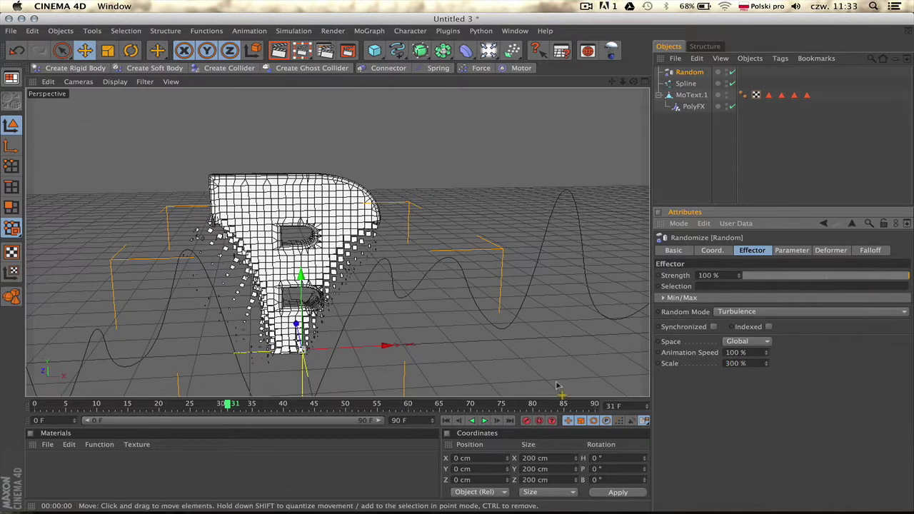
{"action": "left_click", "coordinate": [447, 421]}
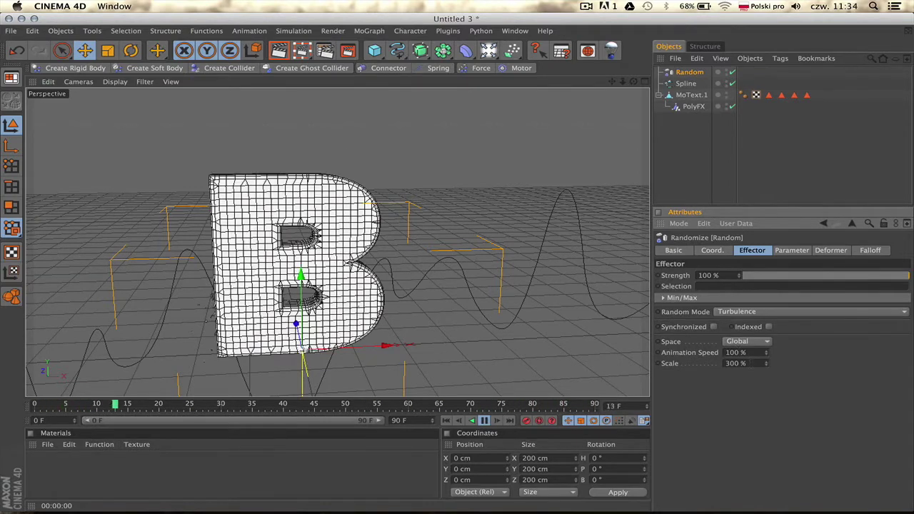
Set the Random effector's turbulence scale to 1 % and animation speed to 30 %, checking with the animation playing.
{"action": "double_click", "coordinate": [736, 363]}
{"action": "type", "text": "1"}
{"action": "key", "text": "Return"}
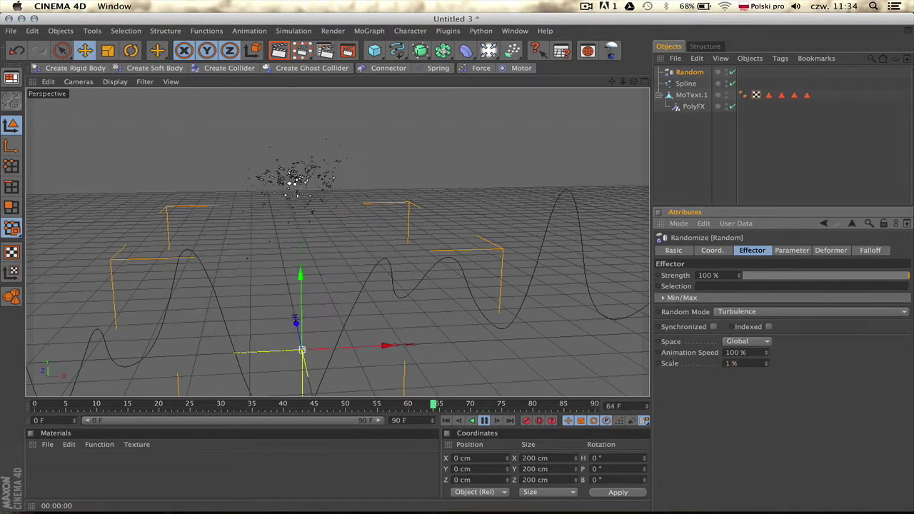
{"action": "left_click", "coordinate": [485, 421]}
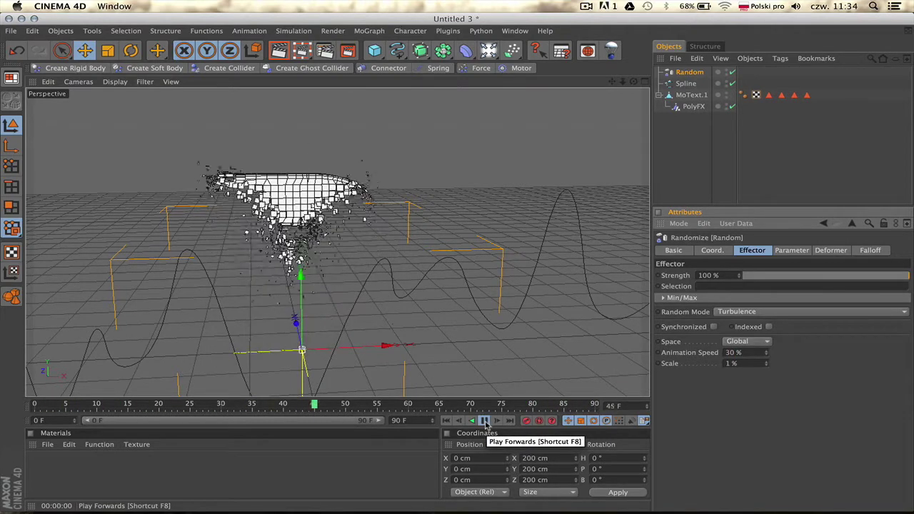
Enable rotation on the Random effector with H 77°, P 55° and B 95°.
{"action": "left_click", "coordinate": [792, 251]}
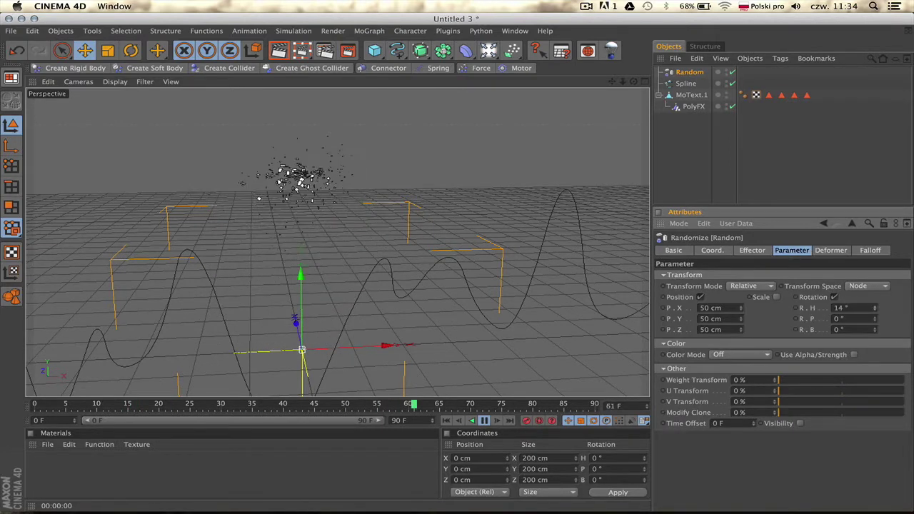
{"action": "left_click_drag", "start_coordinate": [875, 307], "coordinate": [875, 263]}
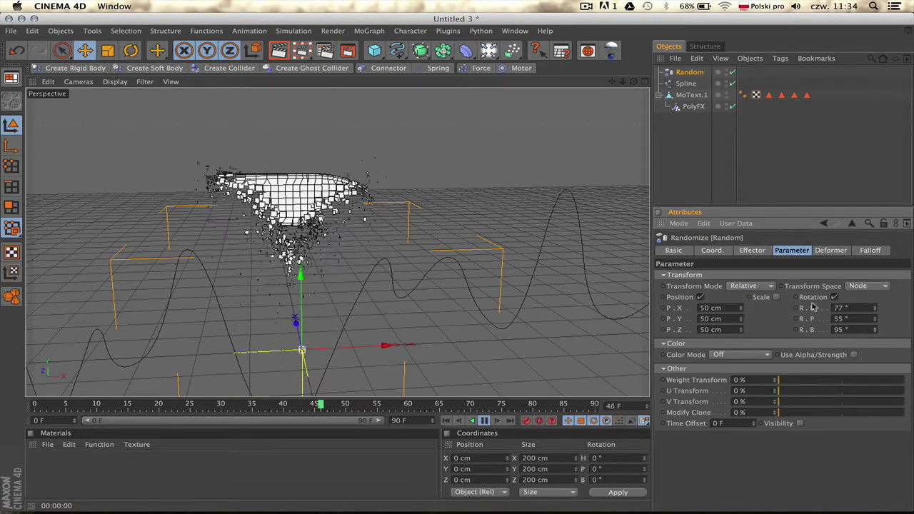
Try uniform scale variation of -1 and about -3.74 on the Random effector during playback, then disable its scale.
{"action": "left_click", "coordinate": [776, 297]}
{"action": "left_click", "coordinate": [809, 341]}
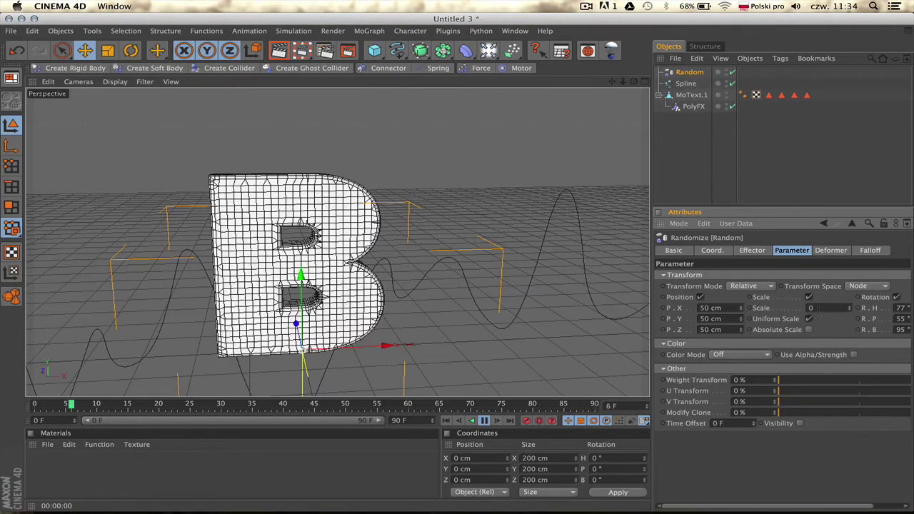
{"action": "type", "text": "1"}
{"action": "key", "text": "Return"}
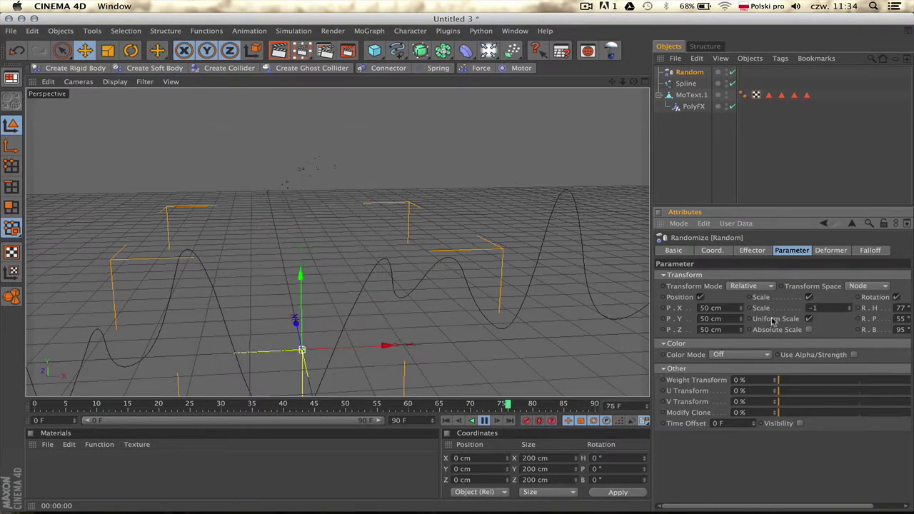
{"action": "left_click", "coordinate": [485, 420]}
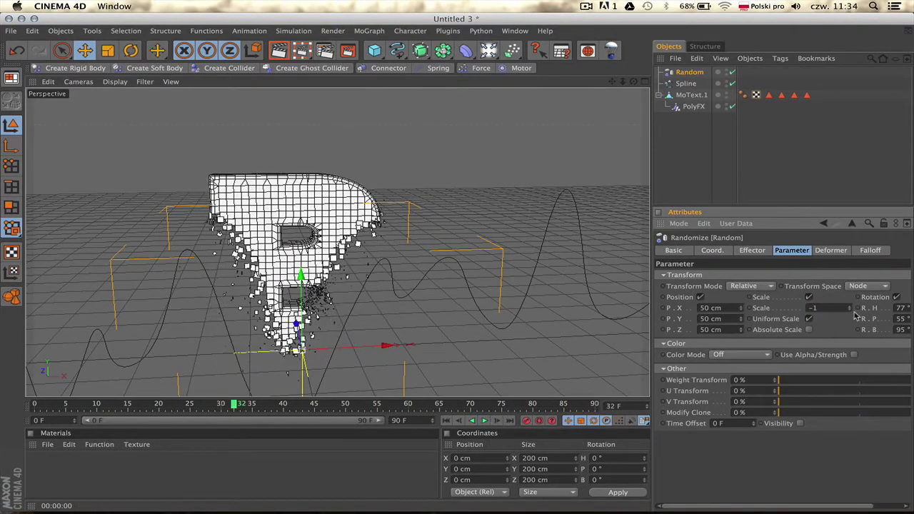
{"action": "left_click_drag", "start_coordinate": [849, 308], "coordinate": [848, 339]}
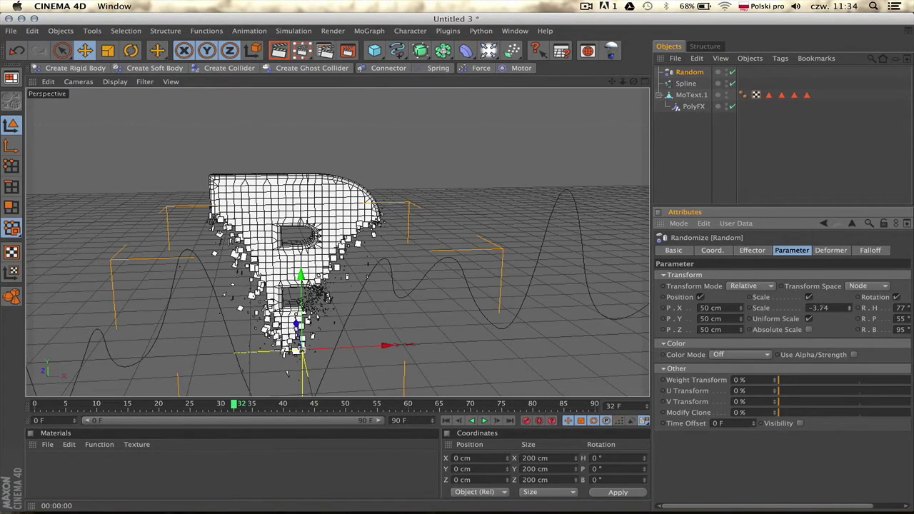
{"action": "left_click", "coordinate": [484, 420]}
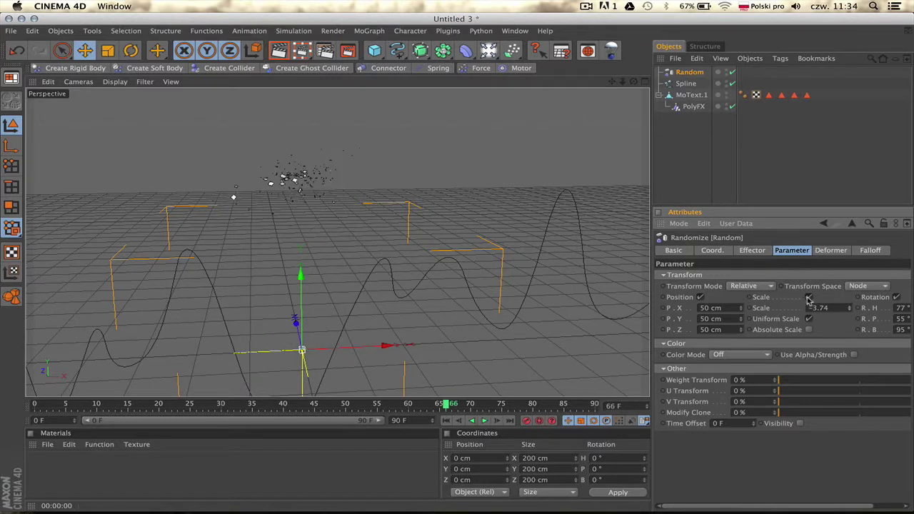
{"action": "left_click", "coordinate": [809, 298]}
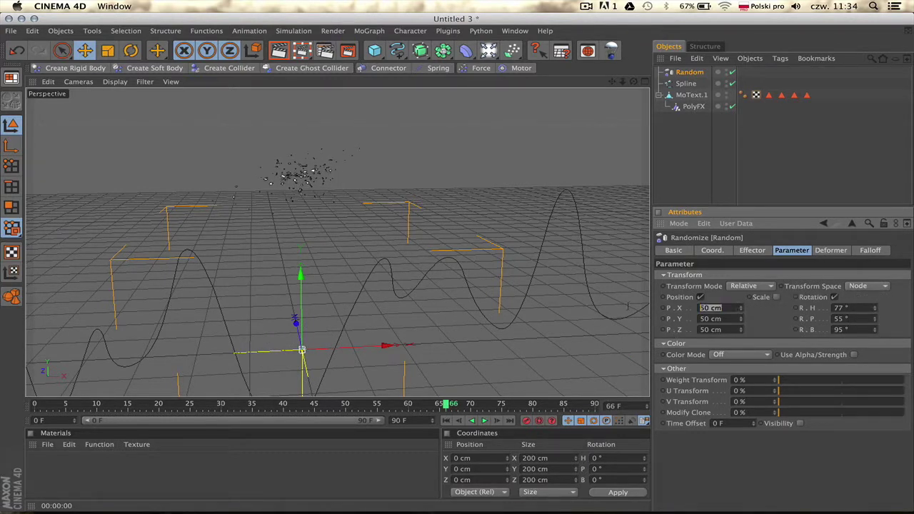
Set the Random effector's X, Y and Z position variation to 70 cm each.
{"action": "type", "text": "70"}
{"action": "key", "text": "Tab"}
{"action": "type", "text": "70"}
{"action": "key", "text": "Tab"}
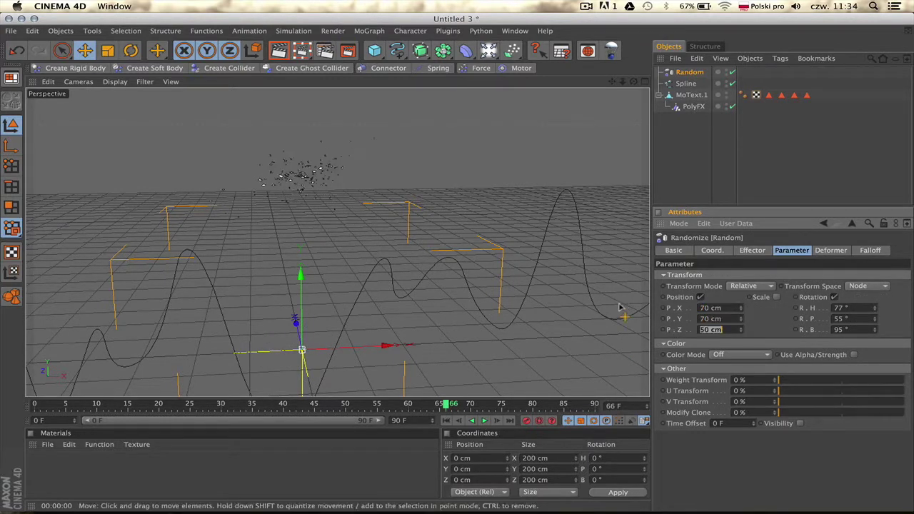
Replay the animation from frame 0 to check the scattered pieces and stop at frame 33.
{"action": "left_click", "coordinate": [486, 422]}
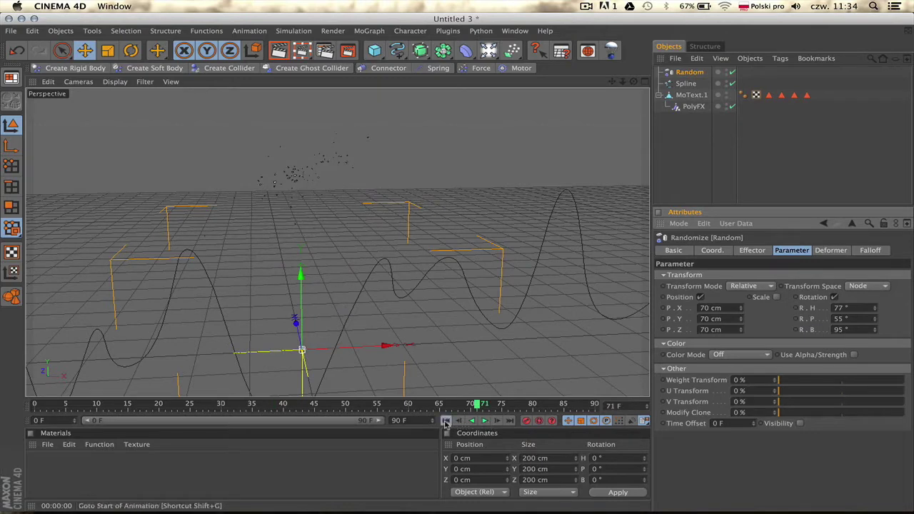
{"action": "left_click", "coordinate": [484, 421]}
{"action": "left_click", "coordinate": [448, 422]}
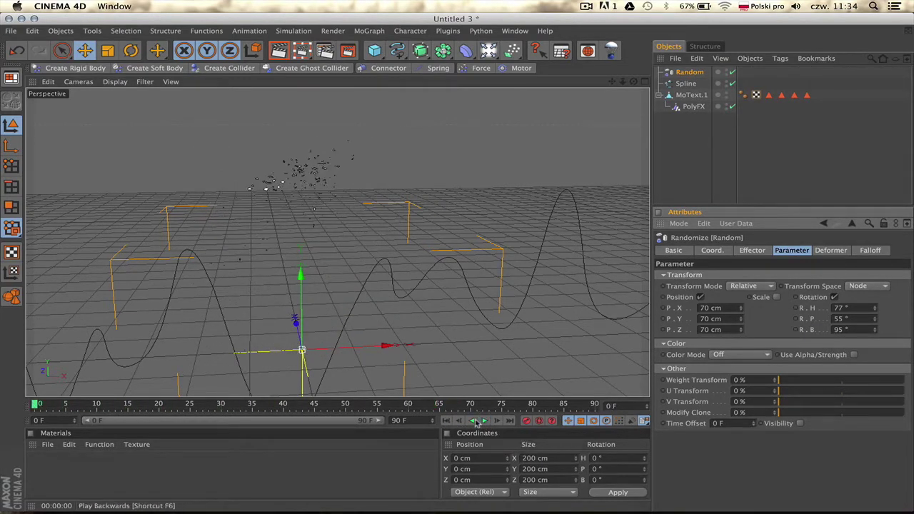
{"action": "left_click", "coordinate": [483, 421]}
{"action": "left_click", "coordinate": [484, 422]}
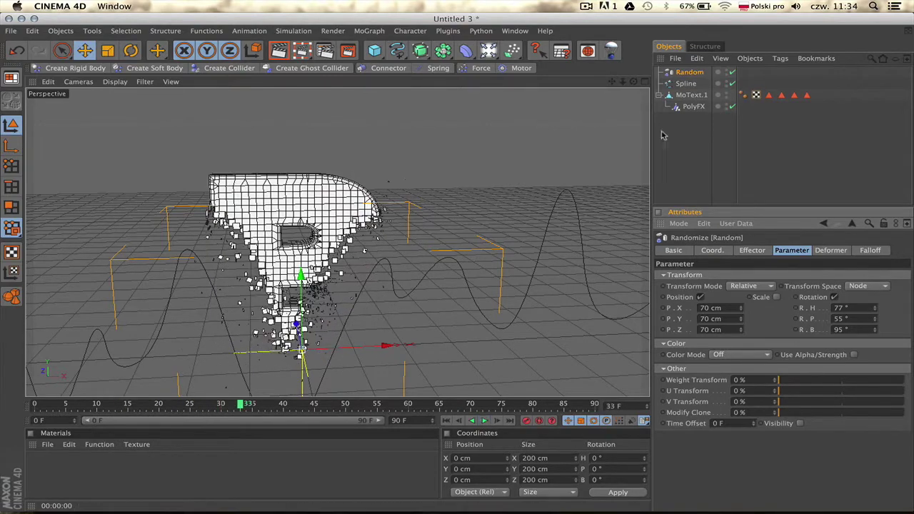
Move the spline to about X -140 cm, play the animation to frame 35 and view the scene from the side.
{"action": "left_click", "coordinate": [687, 84]}
{"action": "left_click_drag", "start_coordinate": [349, 340], "coordinate": [214, 345]}
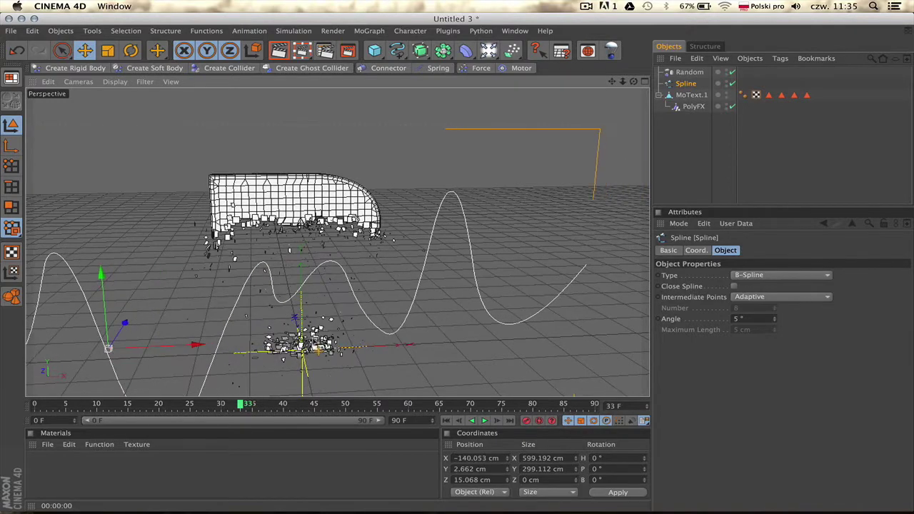
{"action": "left_click", "coordinate": [484, 421]}
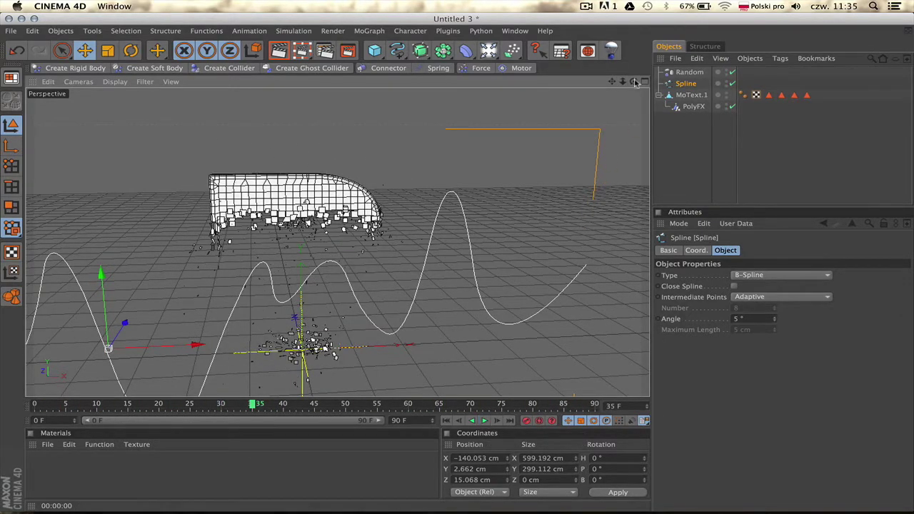
{"action": "left_click_drag", "start_coordinate": [634, 81], "coordinate": [736, 81]}
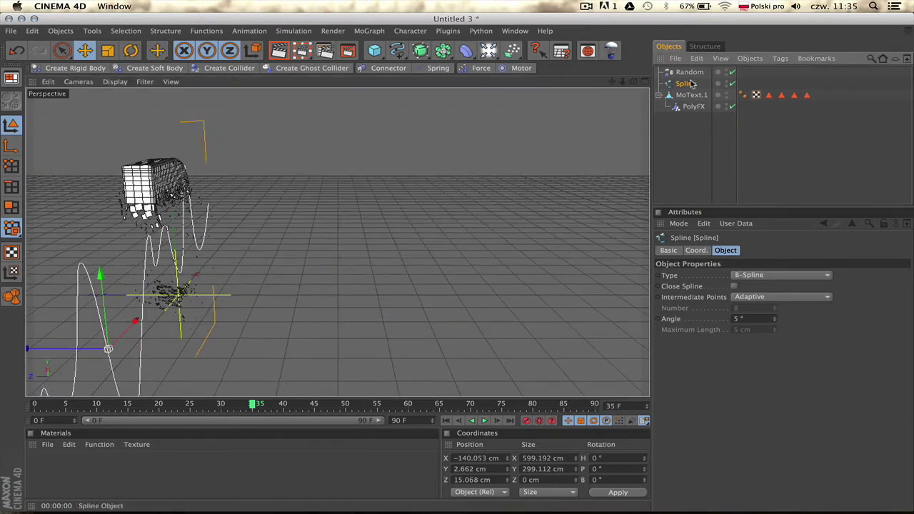
Move the spline to about X 76 cm and Z 9 cm during playback, checking the effect, and return the animation to frame 0.
{"action": "left_click_drag", "start_coordinate": [80, 344], "coordinate": [90, 345]}
{"action": "left_click", "coordinate": [484, 421]}
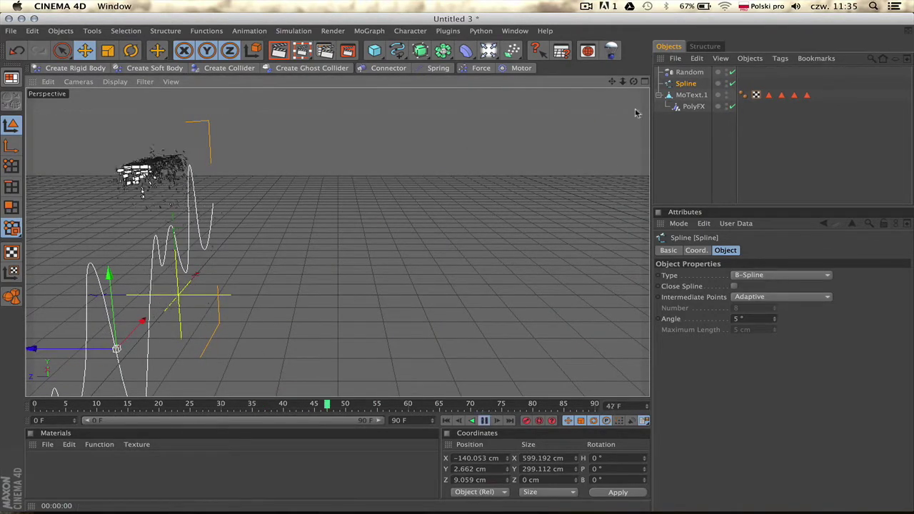
{"action": "left_click_drag", "start_coordinate": [634, 83], "coordinate": [500, 83]}
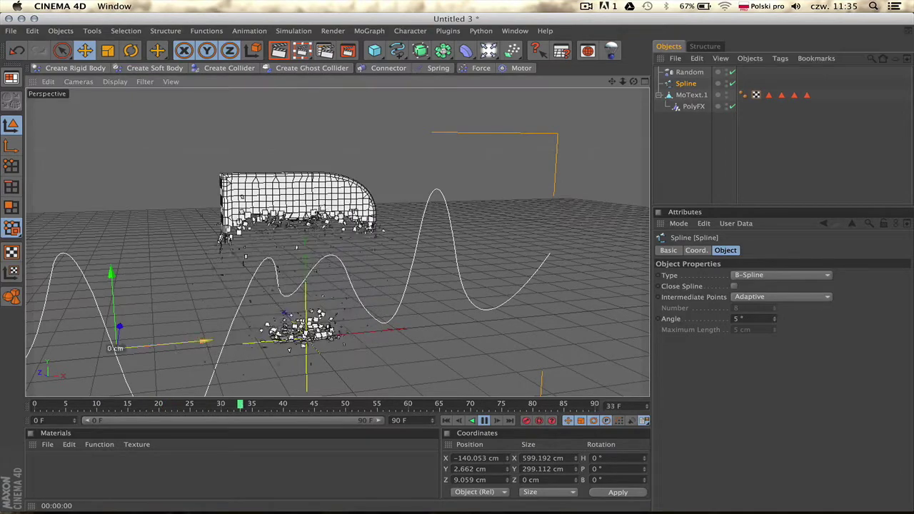
{"action": "left_click_drag", "start_coordinate": [205, 341], "coordinate": [470, 317]}
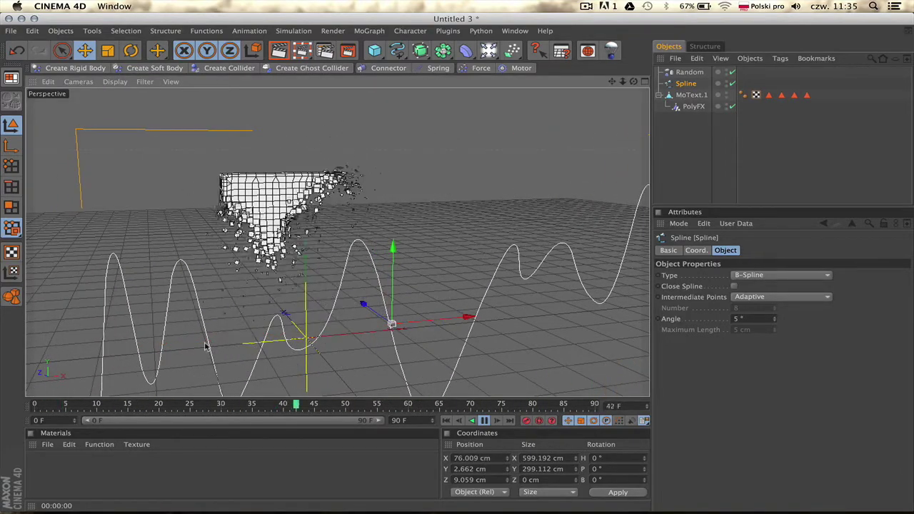
{"action": "left_click", "coordinate": [487, 421]}
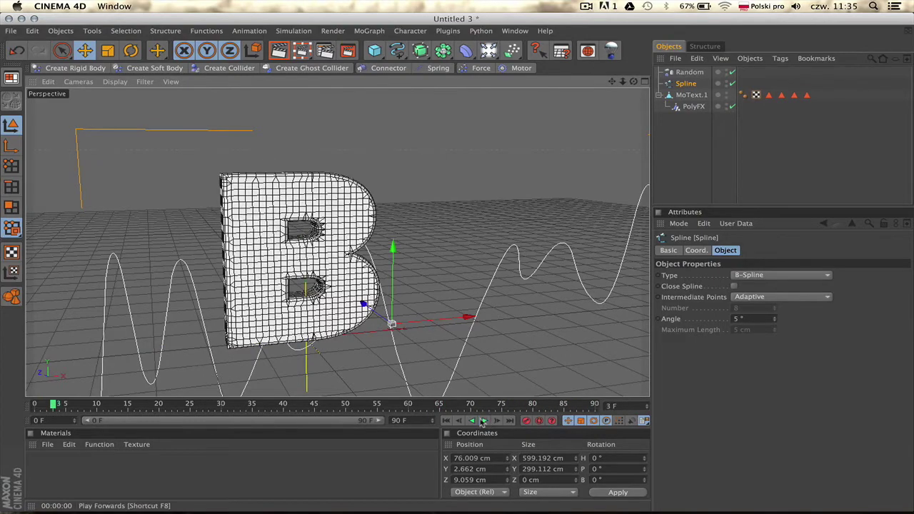
{"action": "left_click_drag", "start_coordinate": [634, 83], "coordinate": [570, 95]}
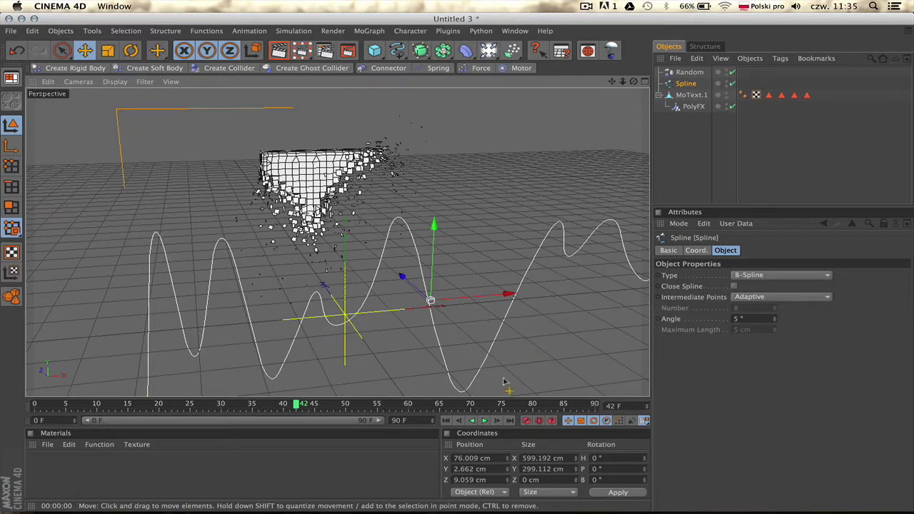
{"action": "left_click", "coordinate": [446, 422]}
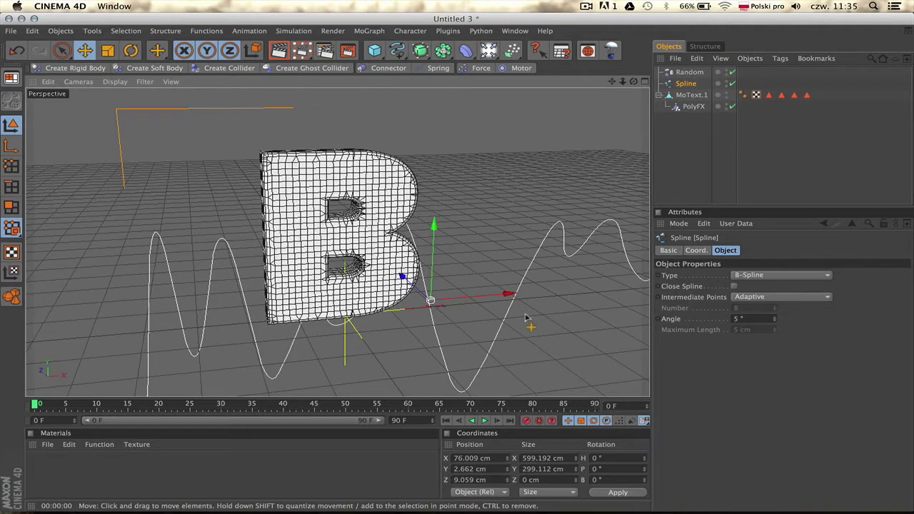
Select MoText.1 in polygon mode and bring up the viewport's HUD settings, keeping Total Polygons and Total N-gons enabled.
{"action": "left_click", "coordinate": [691, 95]}
{"action": "left_click", "coordinate": [11, 207]}
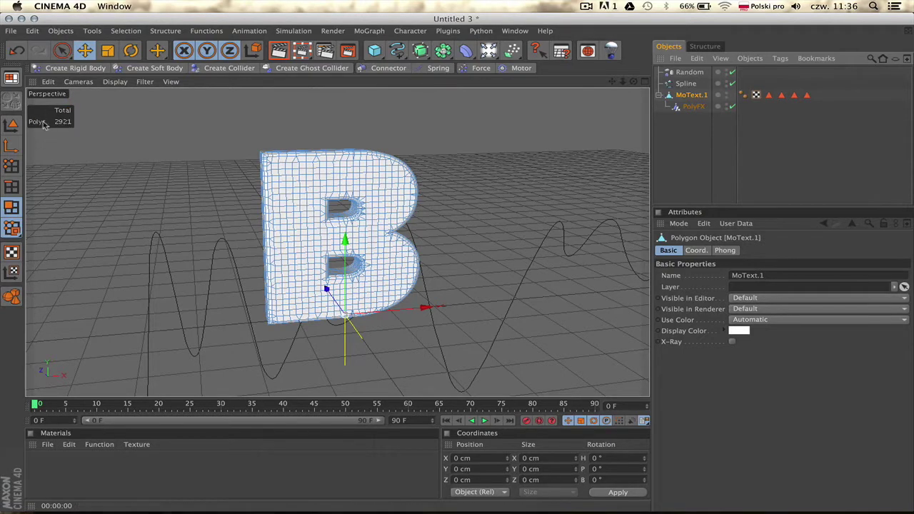
{"action": "left_click", "coordinate": [49, 82]}
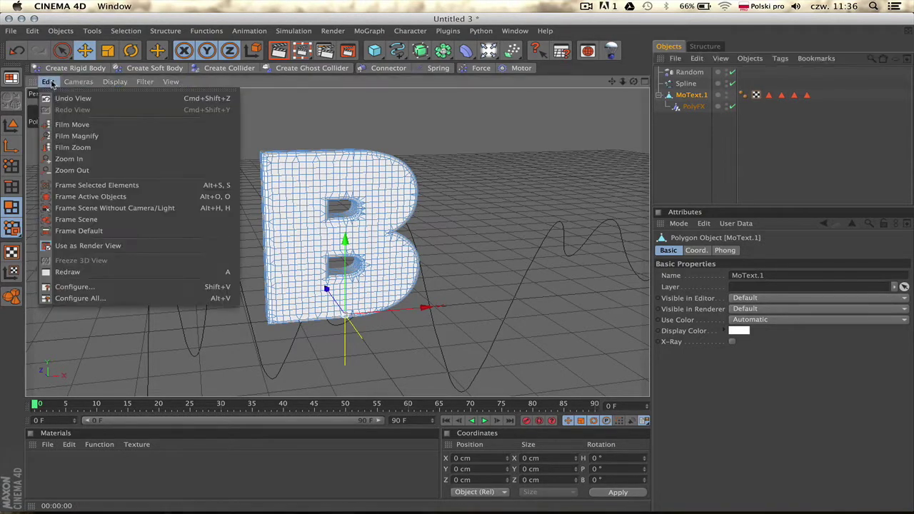
{"action": "left_click", "coordinate": [84, 289]}
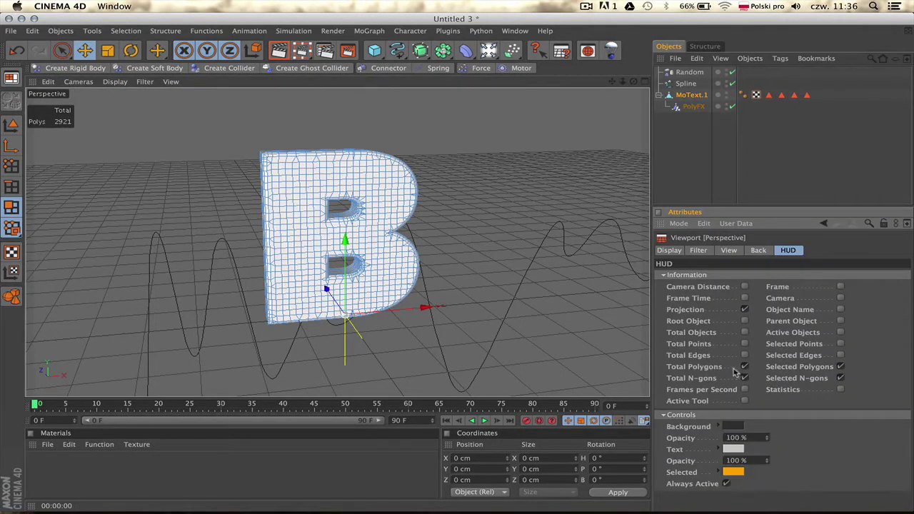
{"action": "left_click", "coordinate": [745, 367]}
{"action": "left_click", "coordinate": [745, 367]}
{"action": "left_click", "coordinate": [745, 378]}
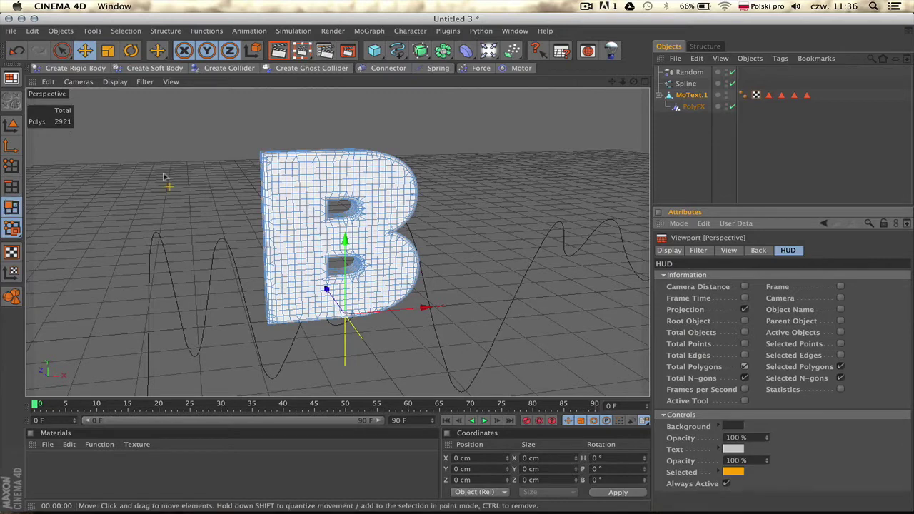
Select all polygons of the letter B and subdivide them once.
{"action": "key", "text": "ctrl+a"}
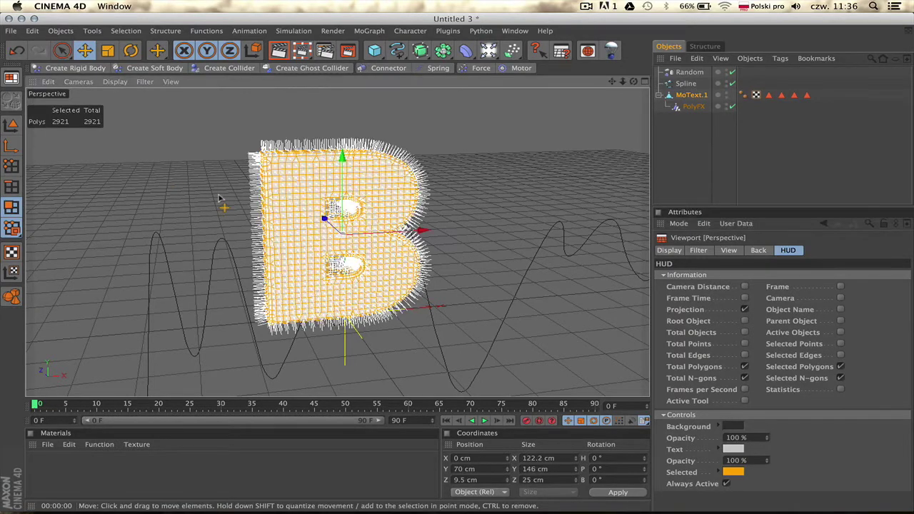
{"action": "left_click", "coordinate": [207, 31]}
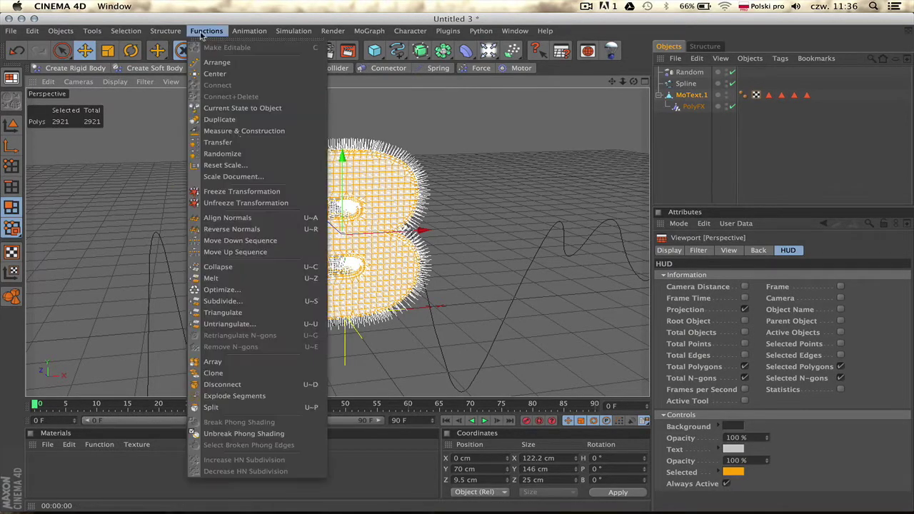
{"action": "left_click", "coordinate": [248, 308]}
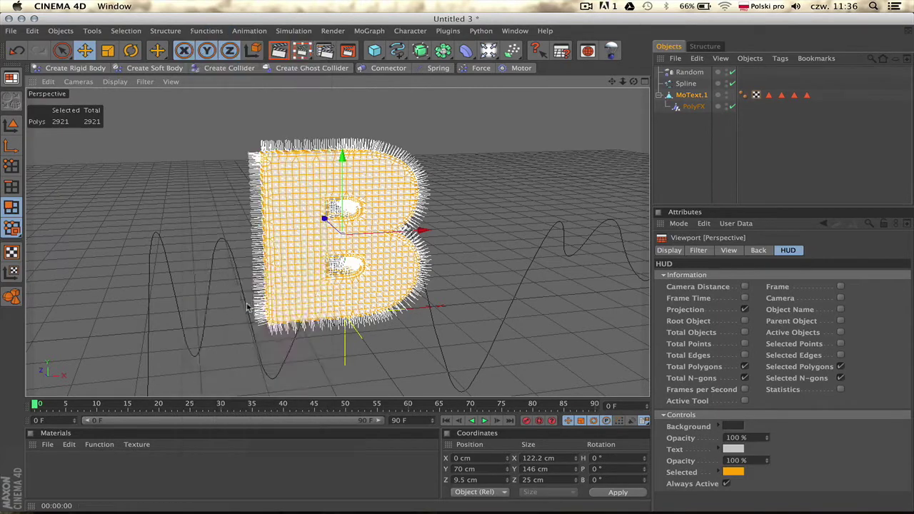
{"action": "left_click", "coordinate": [269, 328]}
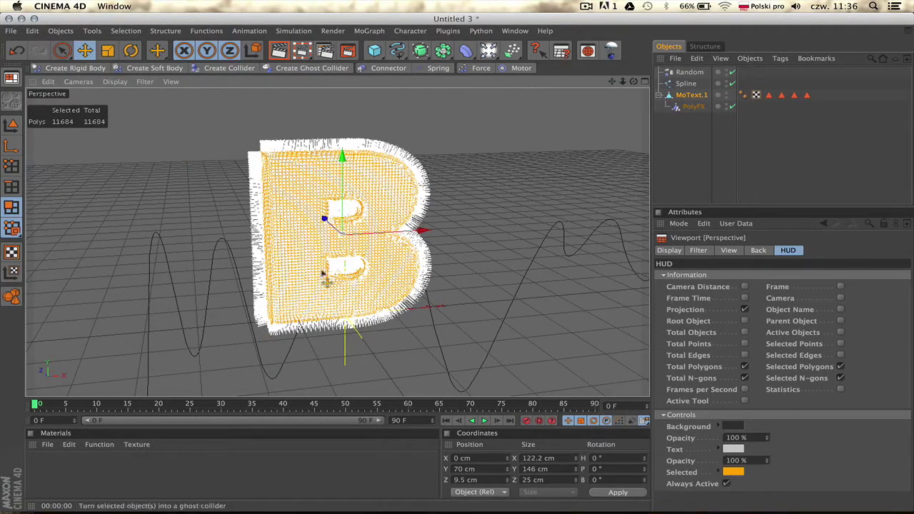
Play the animation to frame 37 and render the perspective view to inspect the finer fragments.
{"action": "left_click", "coordinate": [485, 422]}
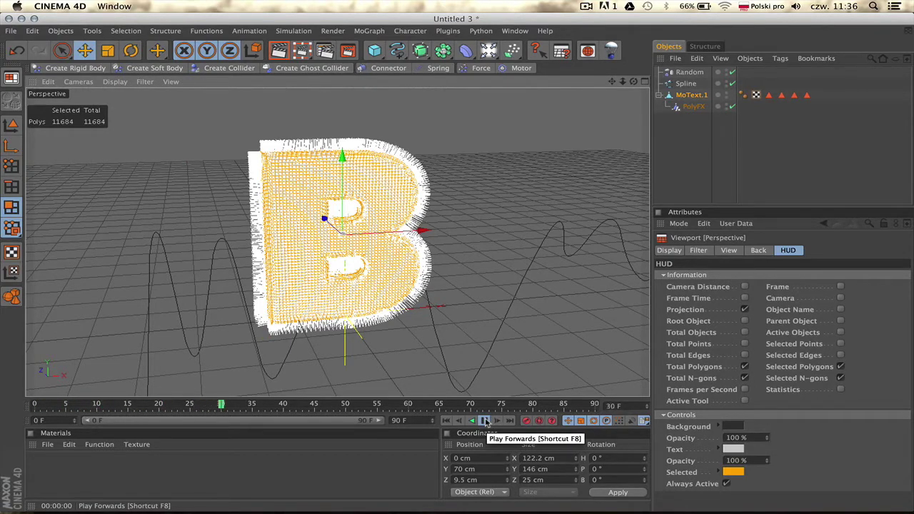
{"action": "left_click", "coordinate": [485, 421]}
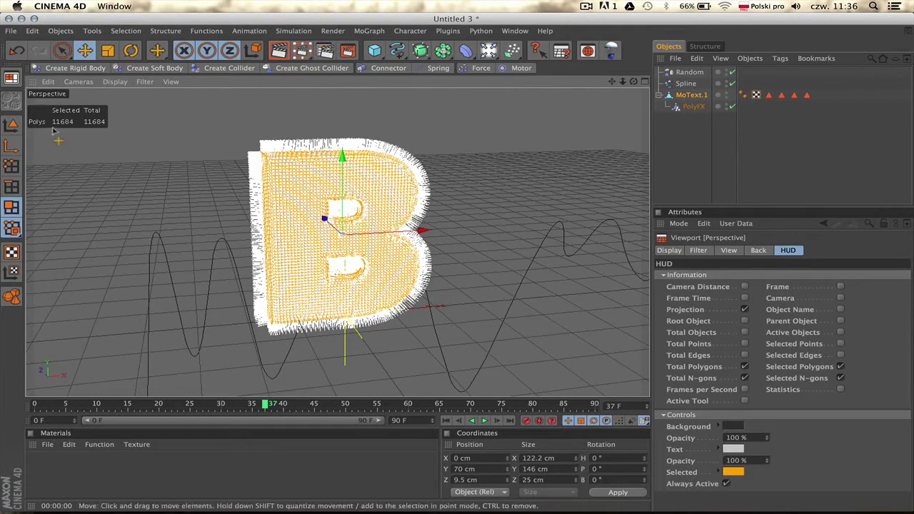
{"action": "left_click", "coordinate": [279, 50]}
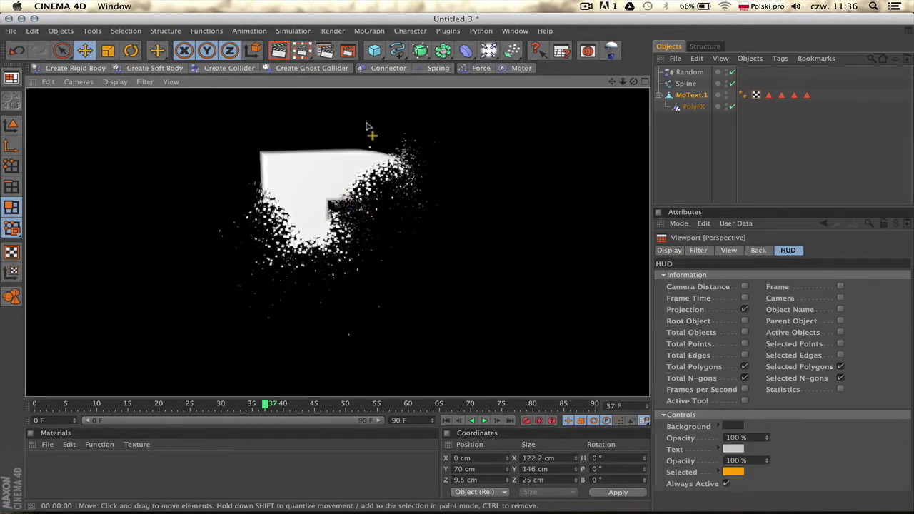
Render frame 37 to the Picture Viewer and set its magnification to 288 %.
{"action": "left_click", "coordinate": [302, 51]}
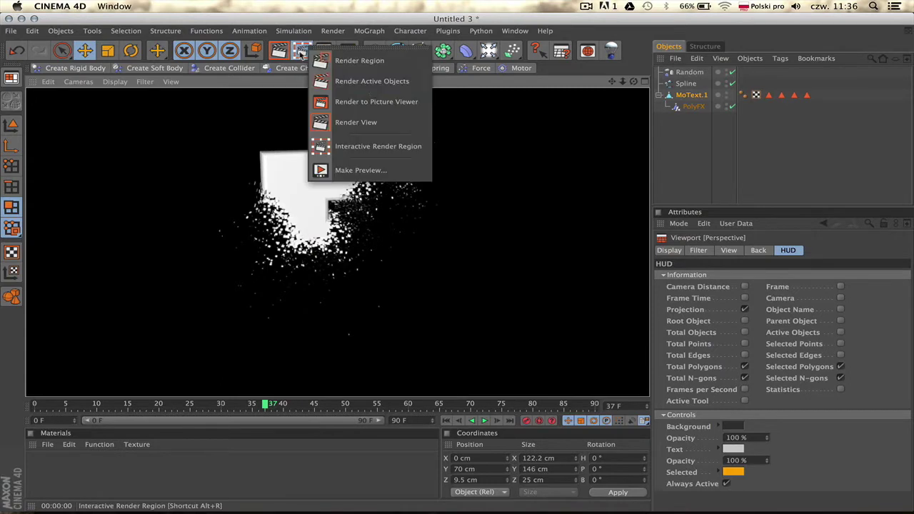
{"action": "left_click", "coordinate": [363, 103]}
{"action": "left_click_drag", "start_coordinate": [532, 125], "coordinate": [538, 121]}
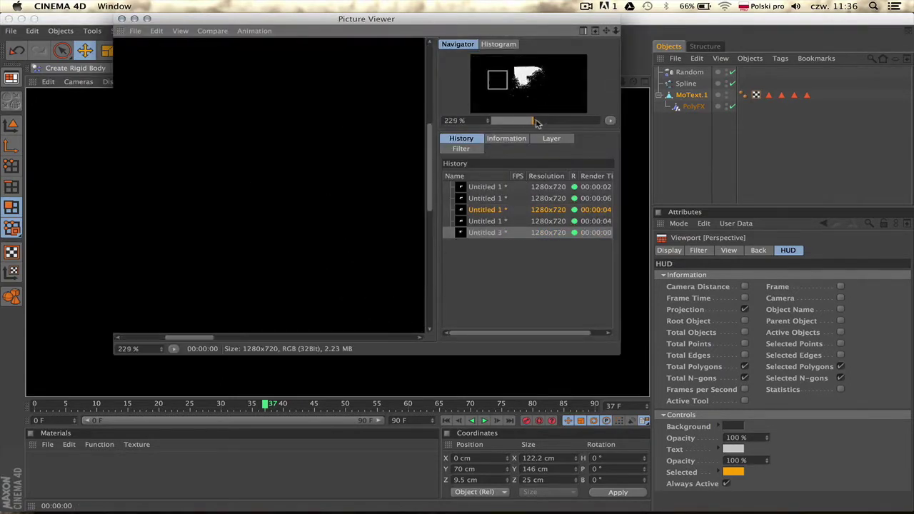
Delete the four older Untitled 1 renders from the Picture Viewer history, keeping only the Untitled 3 render.
{"action": "left_click", "coordinate": [485, 188]}
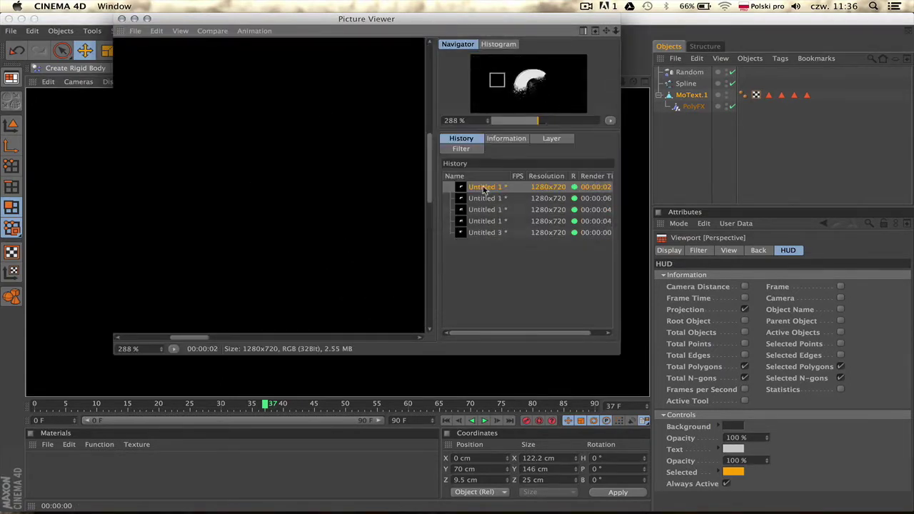
{"action": "key", "text": "BackSpace"}
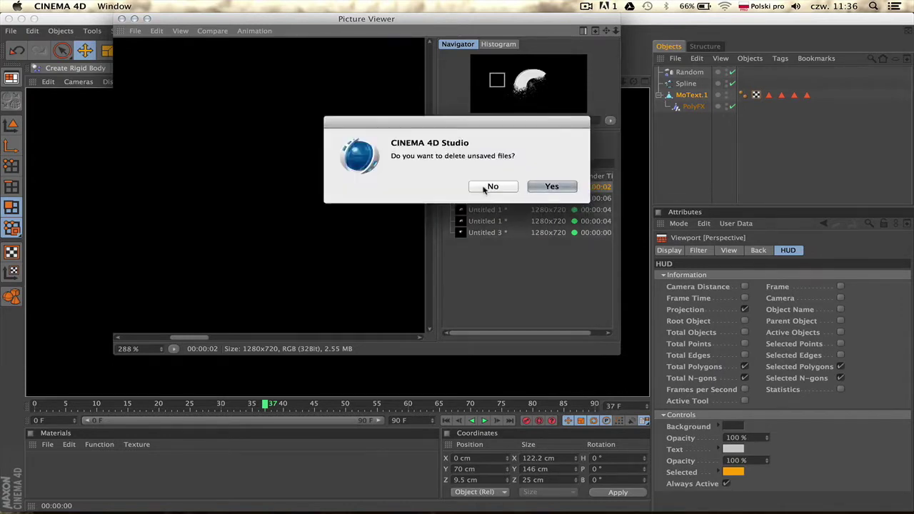
{"action": "left_click", "coordinate": [504, 188]}
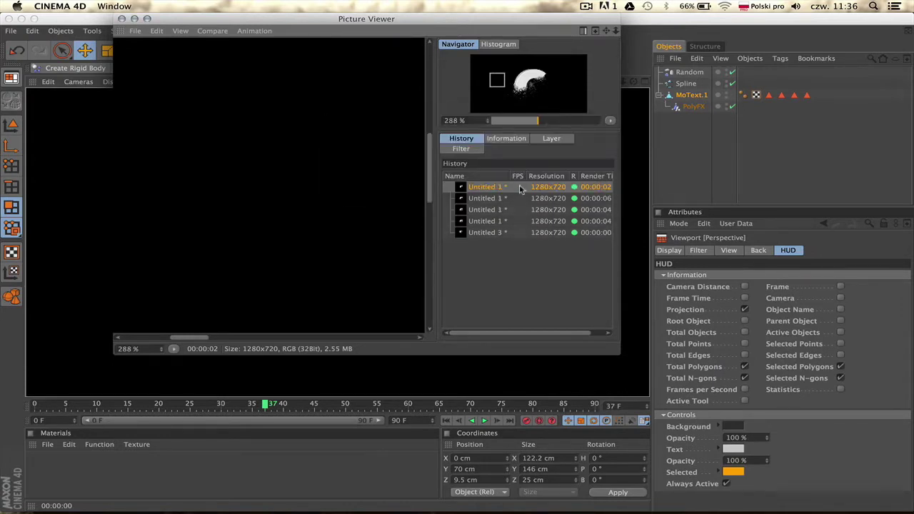
{"action": "key", "text": "BackSpace"}
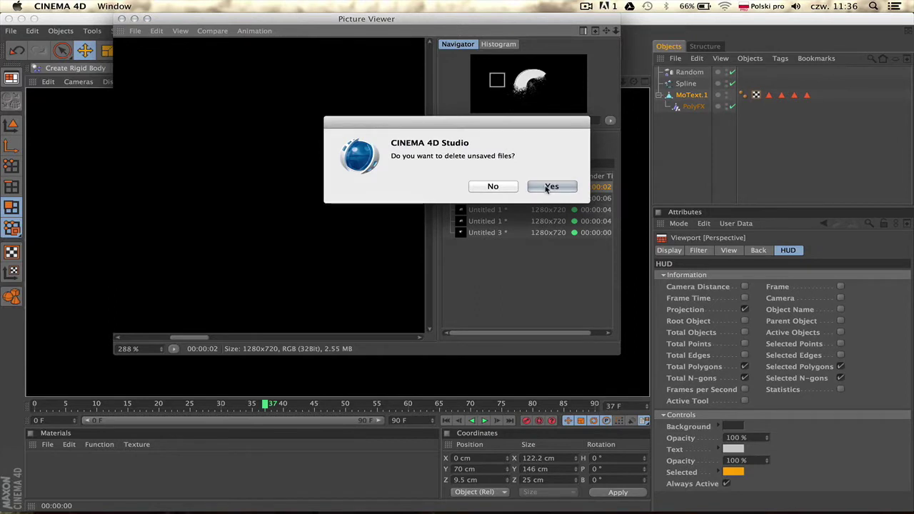
{"action": "left_click", "coordinate": [548, 188]}
{"action": "key", "text": "BackSpace"}
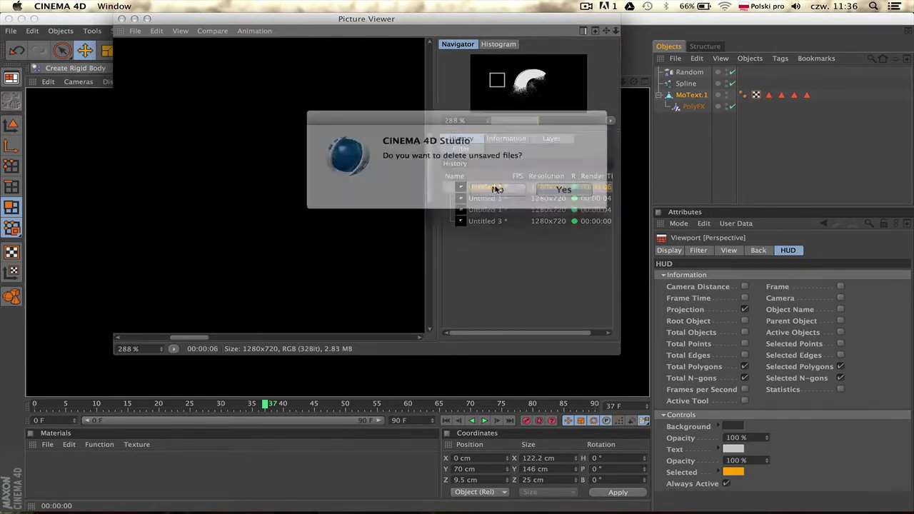
{"action": "left_click", "coordinate": [547, 184]}
{"action": "key", "text": "BackSpace"}
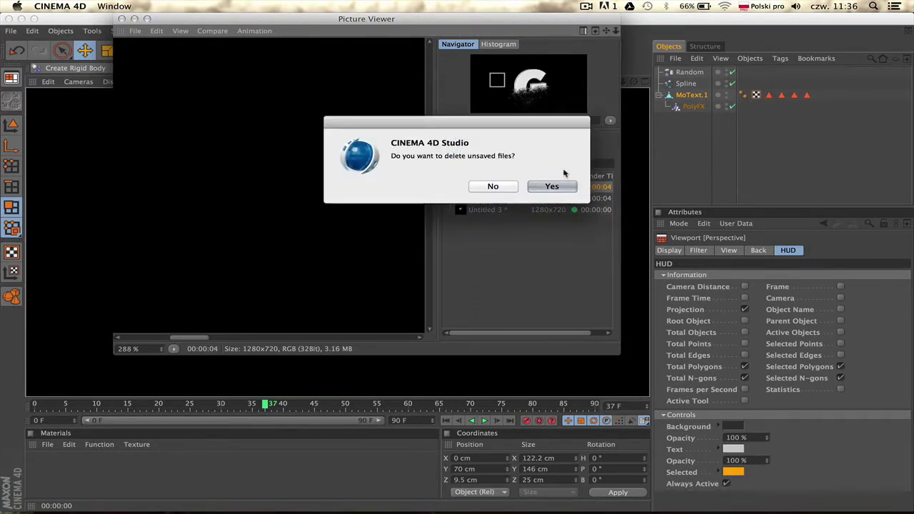
{"action": "left_click", "coordinate": [548, 188]}
{"action": "key", "text": "BackSpace"}
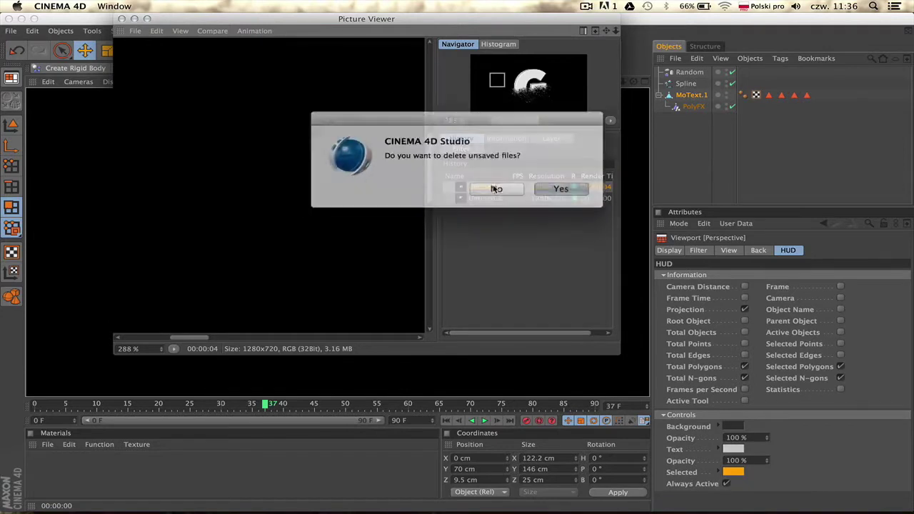
{"action": "left_click", "coordinate": [550, 188]}
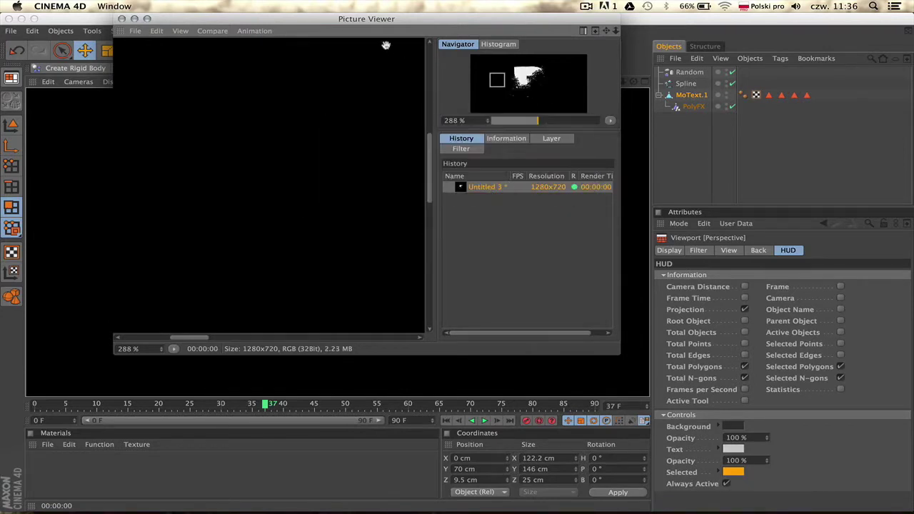
Show the render at 109 %, place the Picture Viewer beside the model and centre the crumbling letter in the image.
{"action": "left_click_drag", "start_coordinate": [529, 119], "coordinate": [519, 120]}
{"action": "left_click_drag", "start_coordinate": [349, 21], "coordinate": [599, 37]}
{"action": "left_click", "coordinate": [244, 130]}
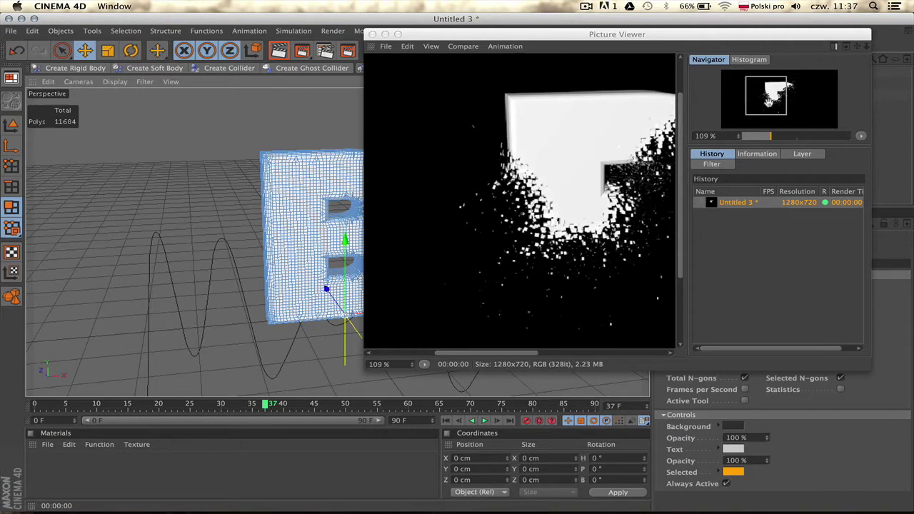
{"action": "left_click_drag", "start_coordinate": [771, 103], "coordinate": [779, 104]}
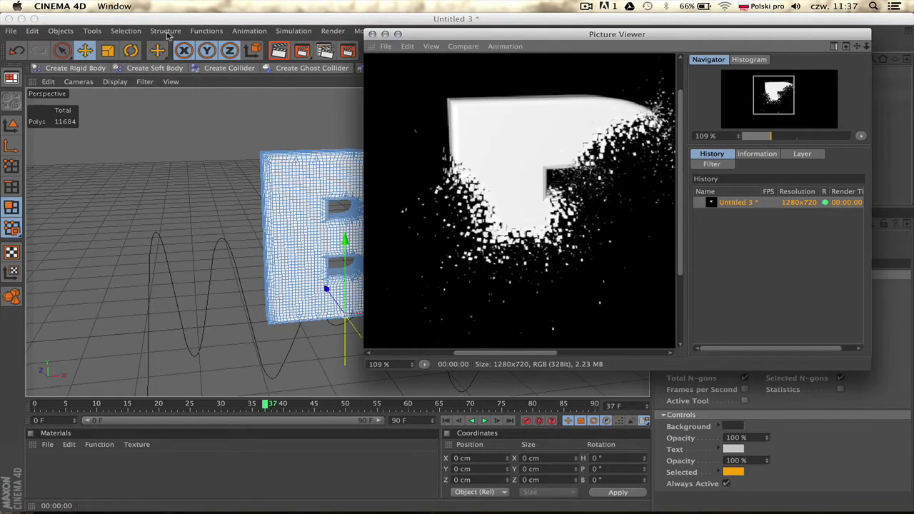
Reselect every polygon of the already subdivided letter and apply a second subdivision.
{"action": "left_click", "coordinate": [13, 209]}
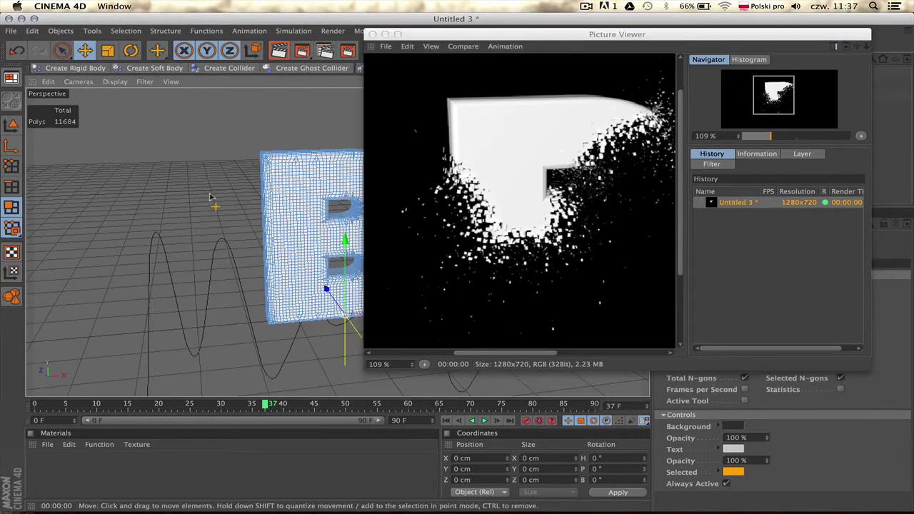
{"action": "key", "text": "super+a"}
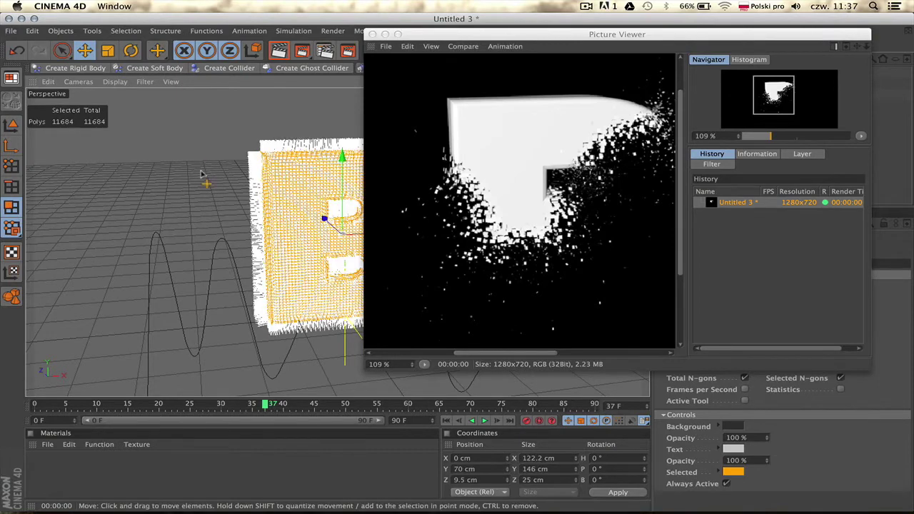
{"action": "left_click", "coordinate": [207, 31]}
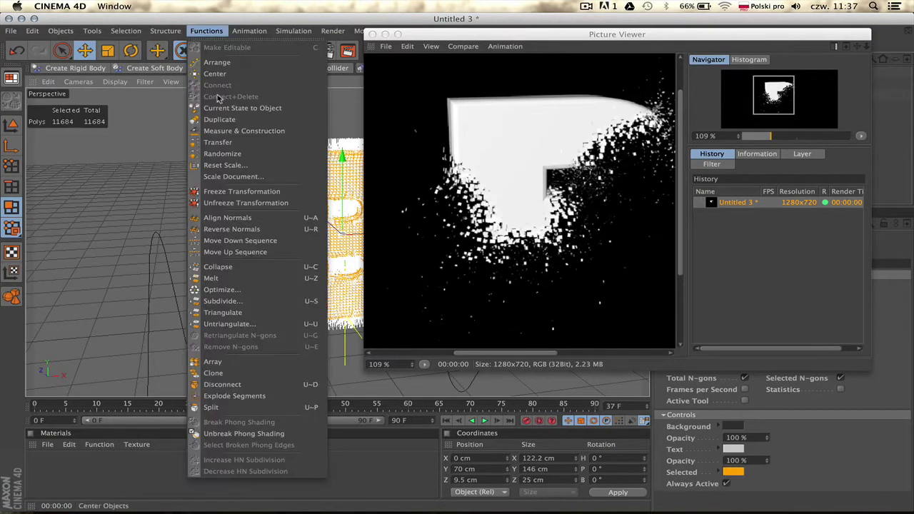
{"action": "left_click", "coordinate": [243, 301]}
{"action": "left_click", "coordinate": [266, 324]}
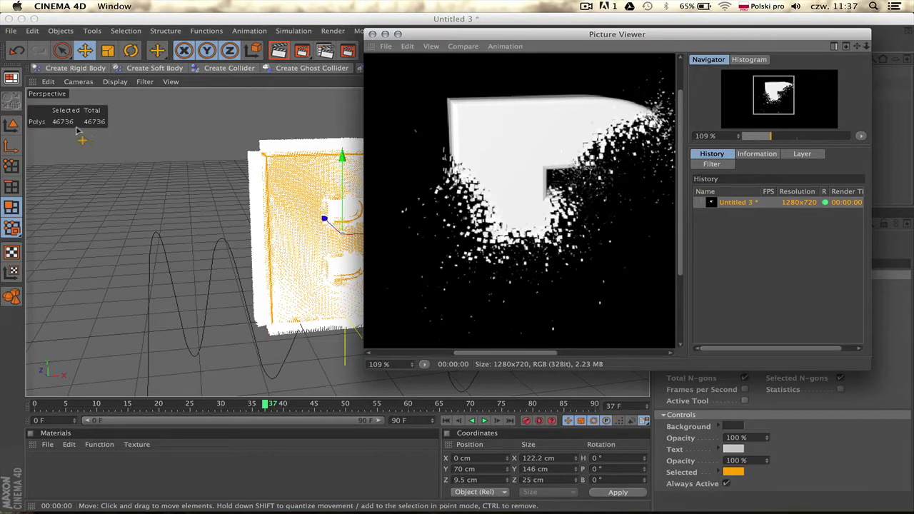
Render the denser letter to the Picture Viewer and compare it with the previous render in the history.
{"action": "left_click_drag", "start_coordinate": [302, 50], "coordinate": [397, 100]}
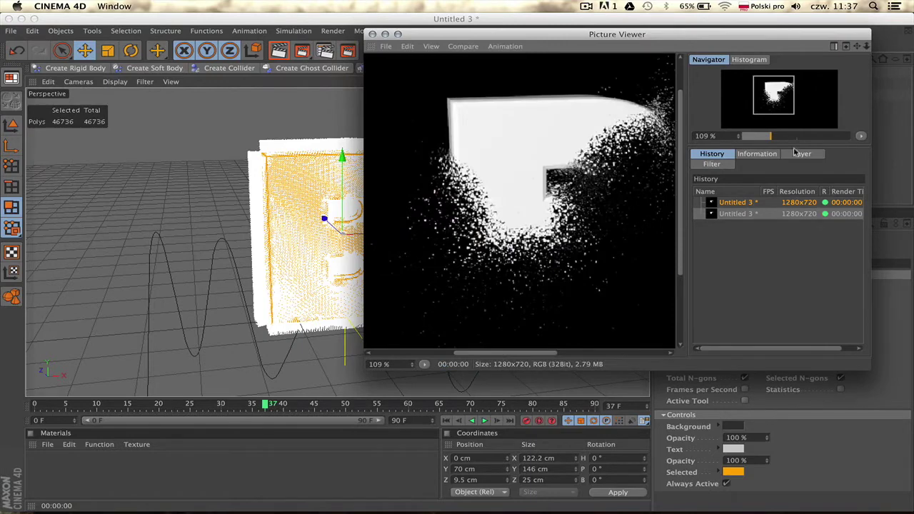
{"action": "key", "text": "Up"}
{"action": "key", "text": "Down"}
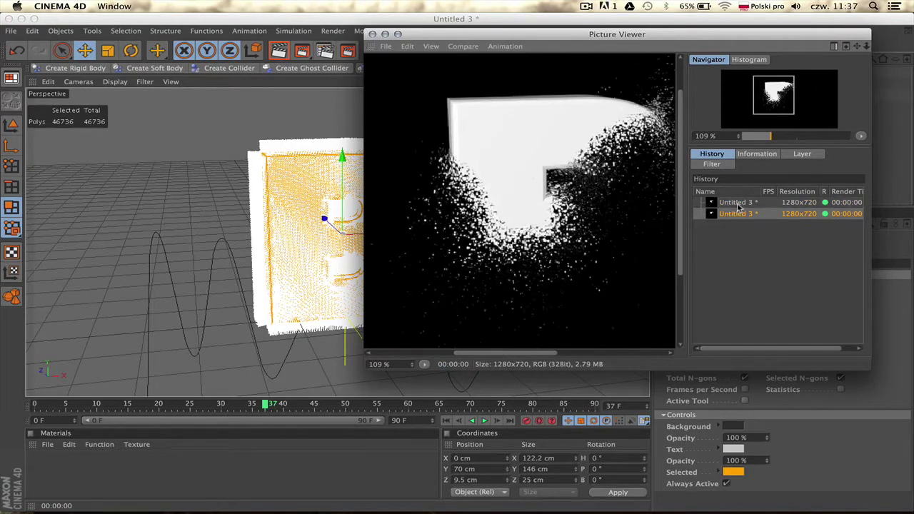
Alternate between the two renders in the Picture Viewer history to examine the difference in fragment size.
{"action": "key", "text": "Up"}
{"action": "key", "text": "Down"}
{"action": "key", "text": "Up"}
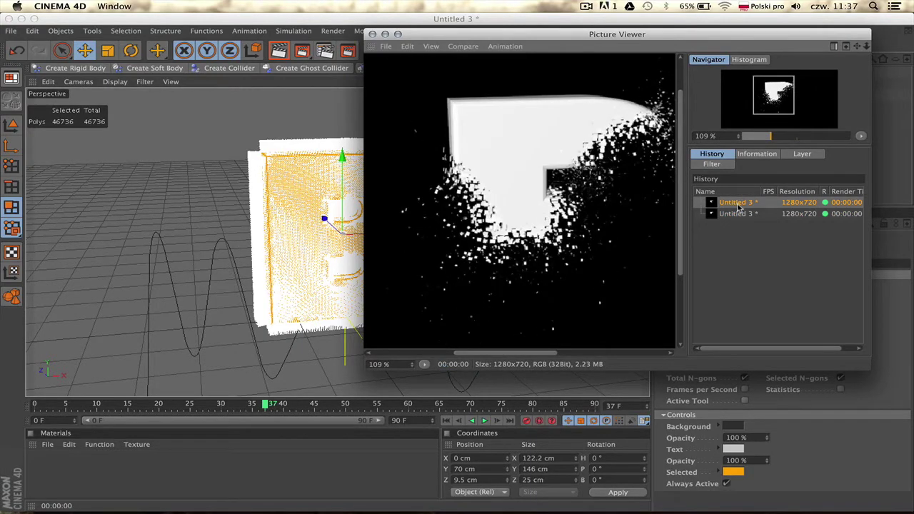
{"action": "key", "text": "Down"}
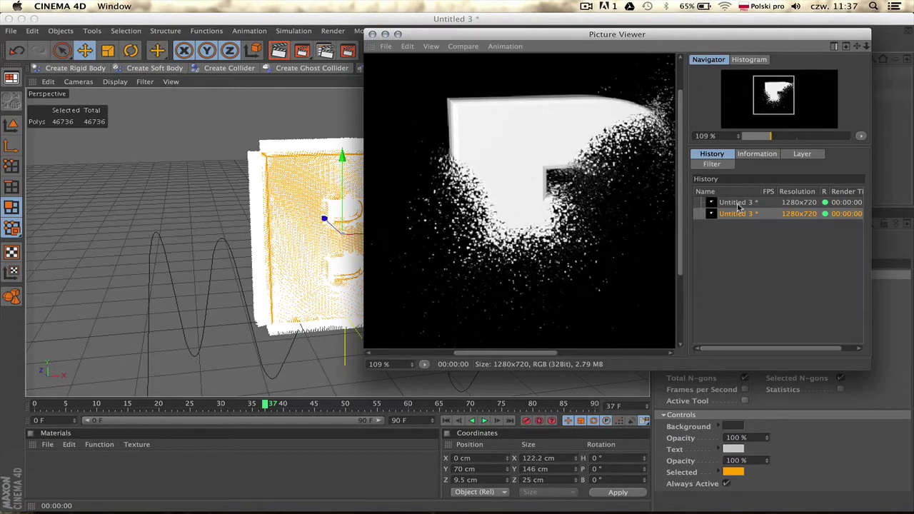
{"action": "key", "text": "Up"}
{"action": "key", "text": "Down"}
Subdivide all selected polygons of the letter a third time with Subdivision set to 1.
{"action": "left_click", "coordinate": [206, 31]}
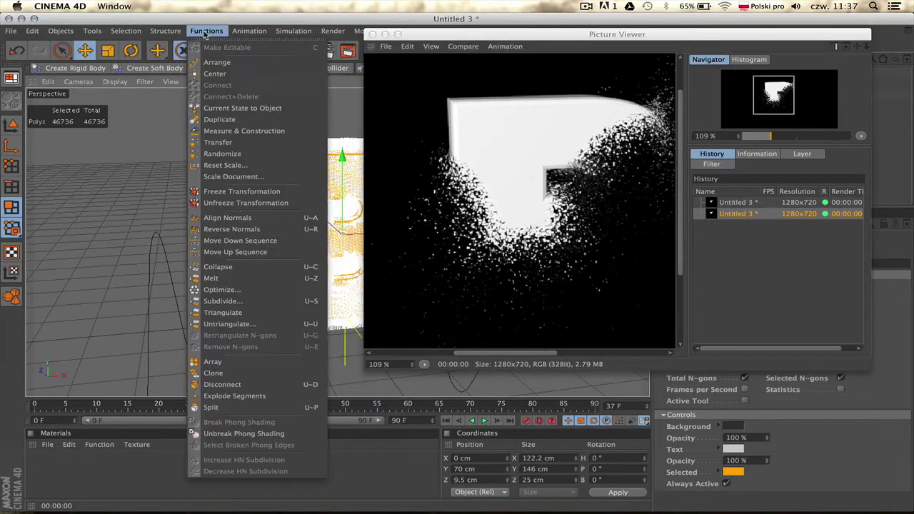
{"action": "left_click", "coordinate": [229, 301]}
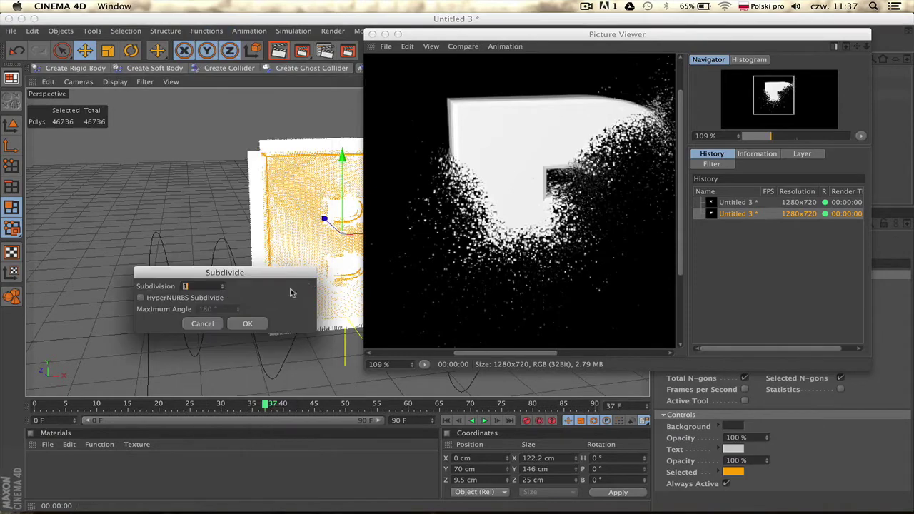
{"action": "left_click", "coordinate": [247, 324]}
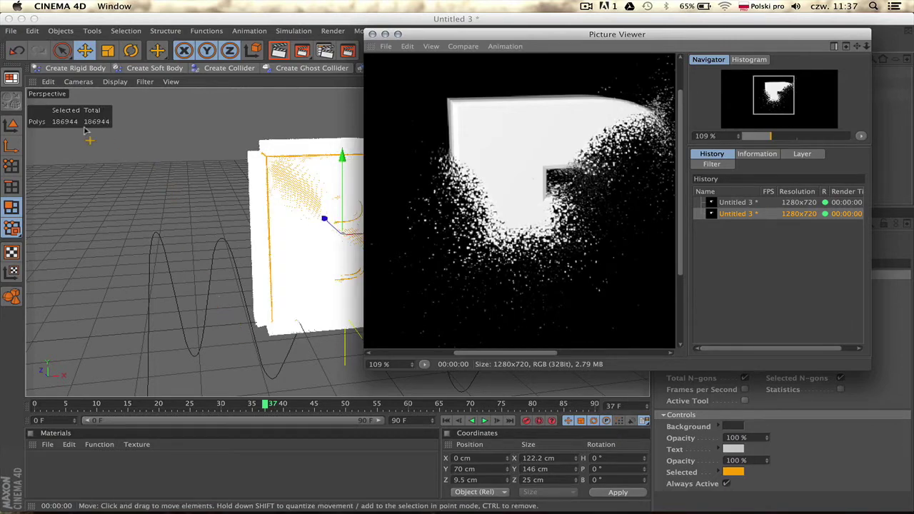
Render the thrice-subdivided letter to the Picture Viewer and compare it with the two earlier renders in the history.
{"action": "left_click_drag", "start_coordinate": [308, 50], "coordinate": [367, 98]}
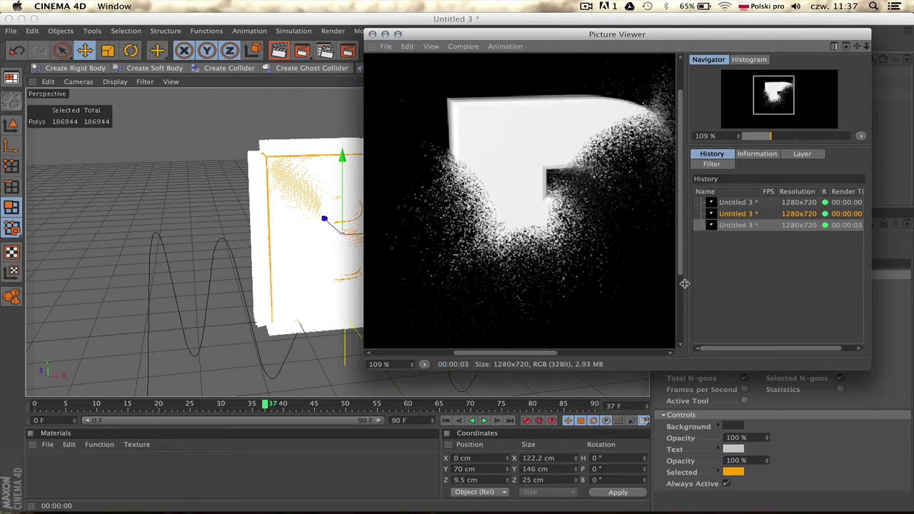
{"action": "left_click", "coordinate": [731, 203]}
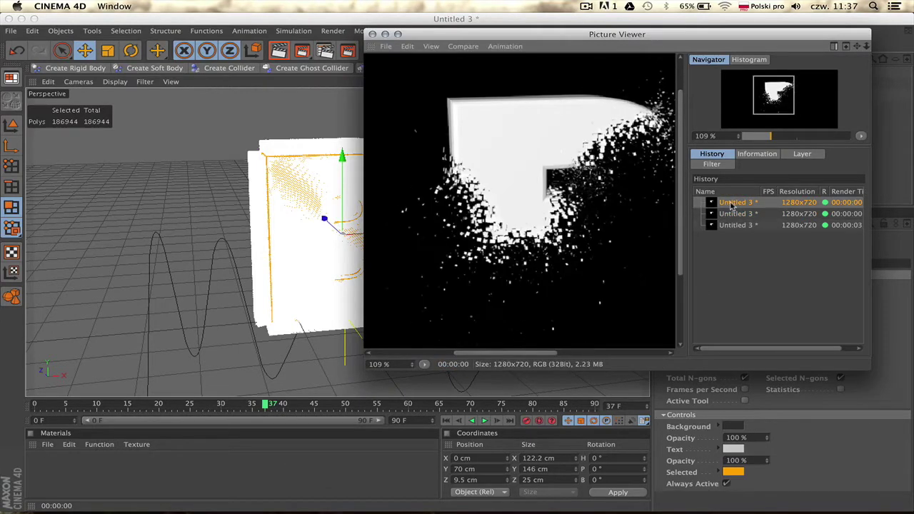
{"action": "key", "text": "Down"}
{"action": "key", "text": "Down"}
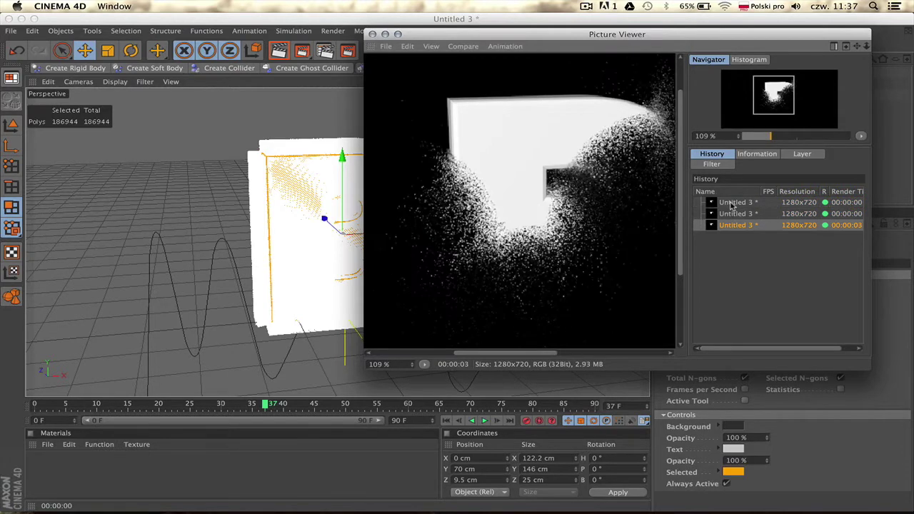
{"action": "key", "text": "Up"}
{"action": "key", "text": "Down"}
Apply a fourth subdivision to the letter's selected polygons with Subdivision set to 1.
{"action": "left_click", "coordinate": [249, 31]}
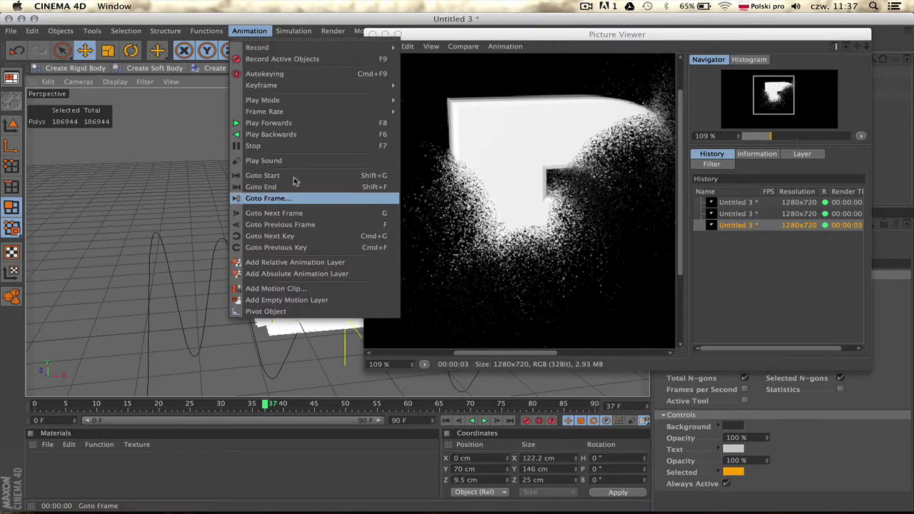
{"action": "mouse_move", "coordinate": [214, 32]}
{"action": "left_click", "coordinate": [226, 301]}
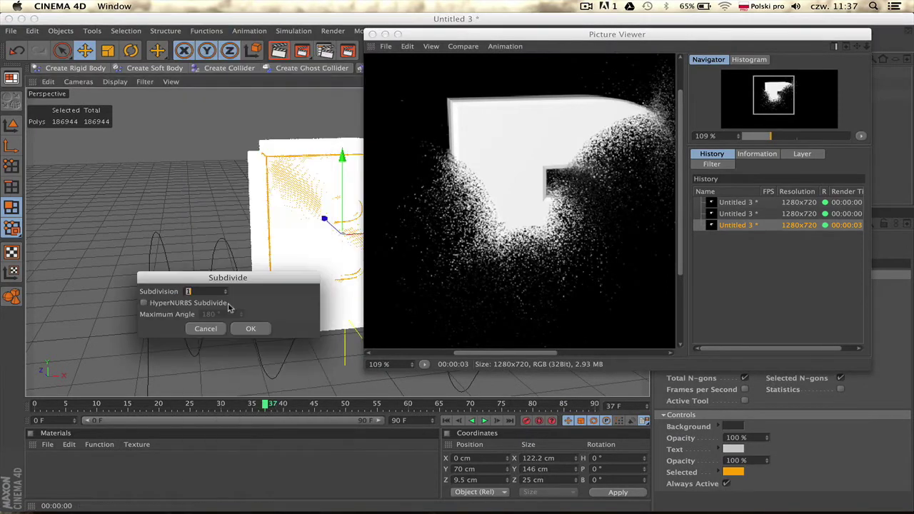
{"action": "left_click", "coordinate": [251, 331]}
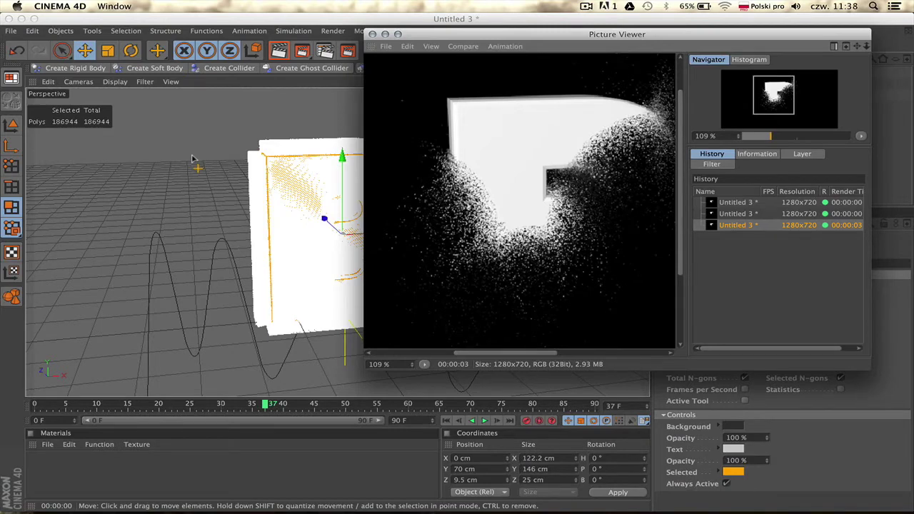
{"action": "key", "text": "u"}
{"action": "key", "text": "s"}
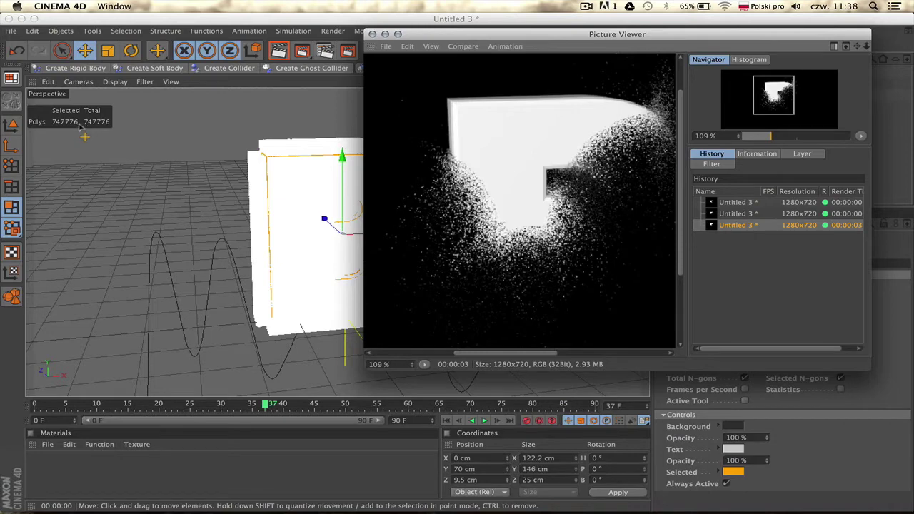
Render the fourth subdivision level to the Picture Viewer and go through the earlier renders in the history while it computes.
{"action": "left_click", "coordinate": [302, 51]}
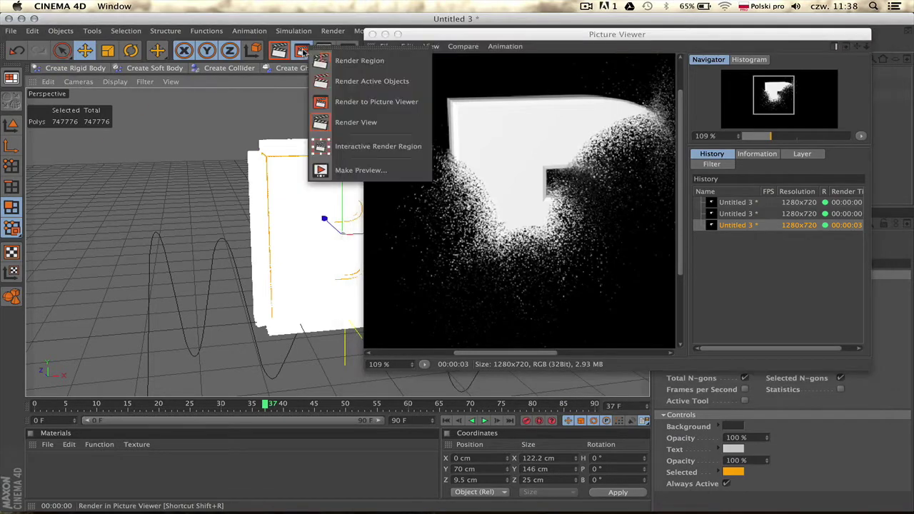
{"action": "left_click", "coordinate": [380, 105]}
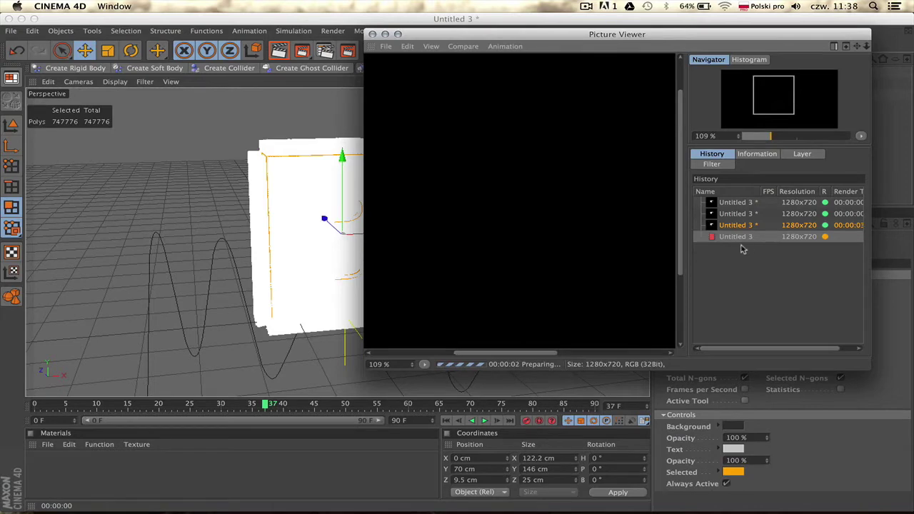
{"action": "left_click", "coordinate": [737, 203]}
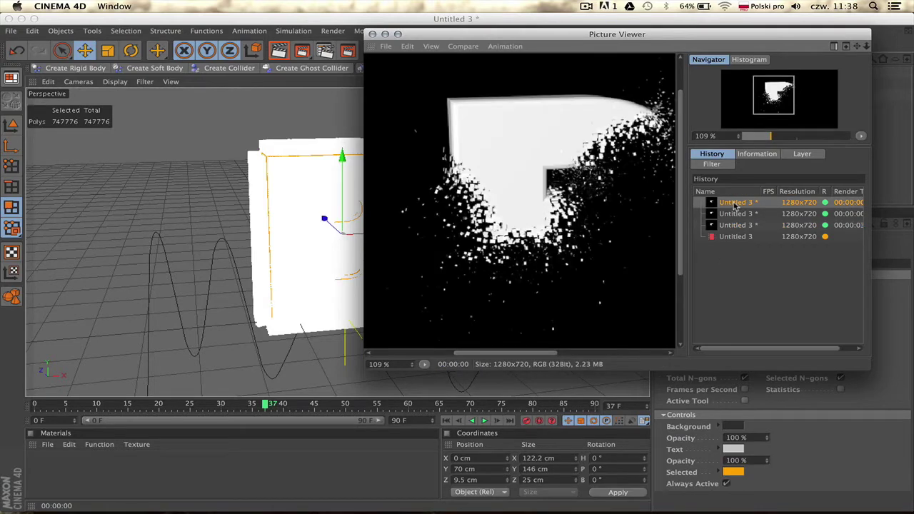
{"action": "key", "text": "Down"}
{"action": "key", "text": "Down"}
{"action": "key", "text": "Down"}
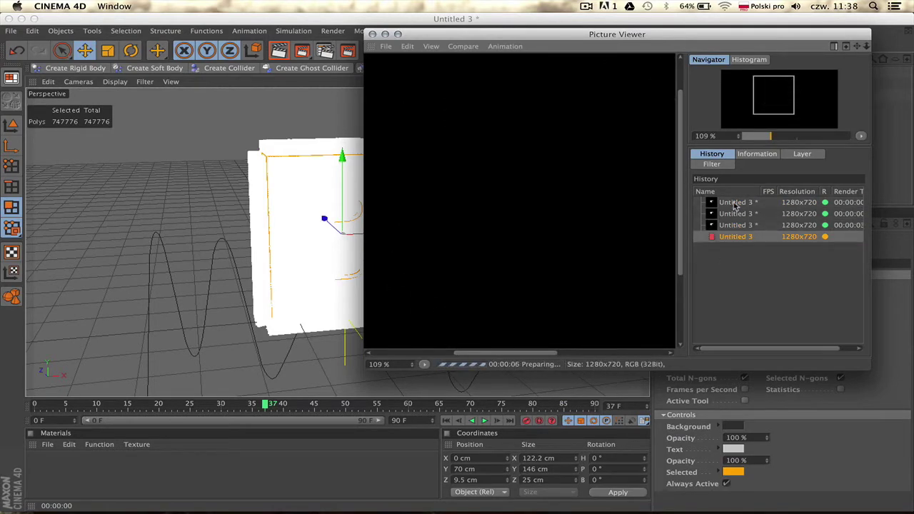
{"action": "key", "text": "Up"}
{"action": "key", "text": "Up"}
{"action": "key", "text": "Up"}
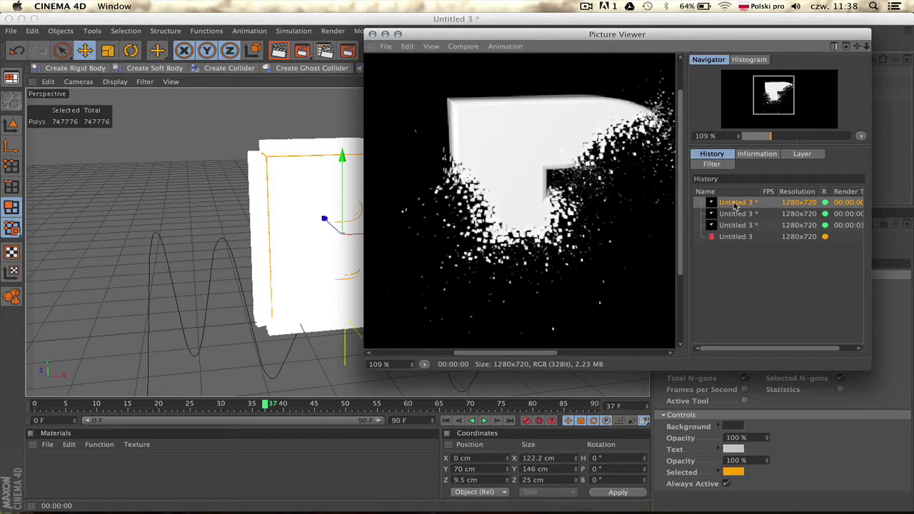
Compare all four renders in the history from the coarsest to the finest fragments.
{"action": "key", "text": "Down"}
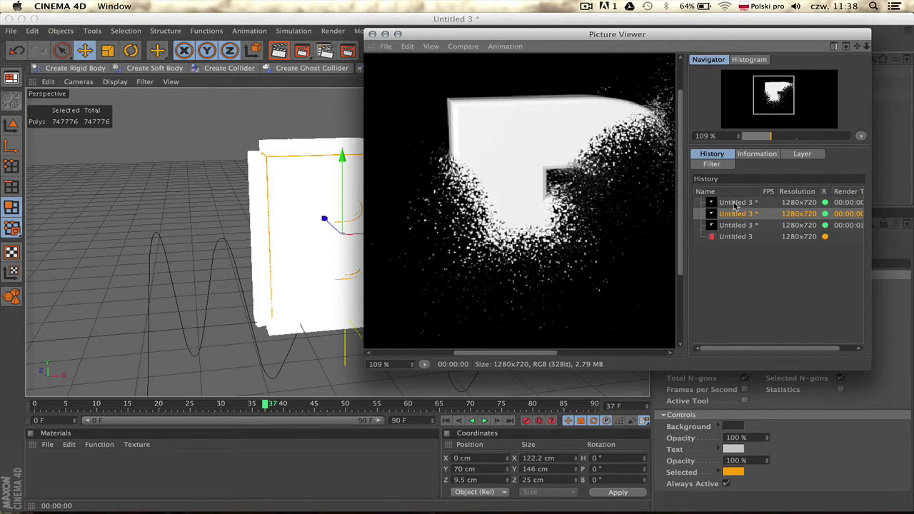
{"action": "key", "text": "Down"}
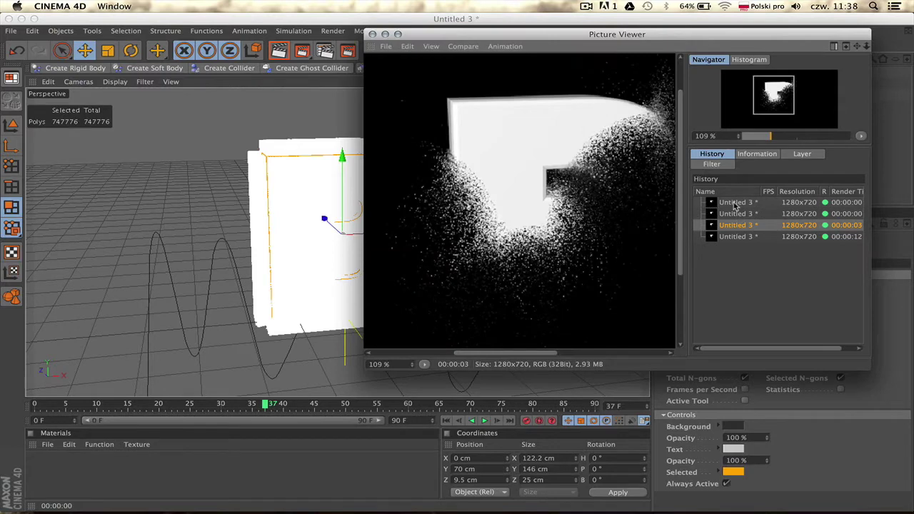
{"action": "key", "text": "Down"}
{"action": "key", "text": "Up"}
{"action": "key", "text": "Down"}
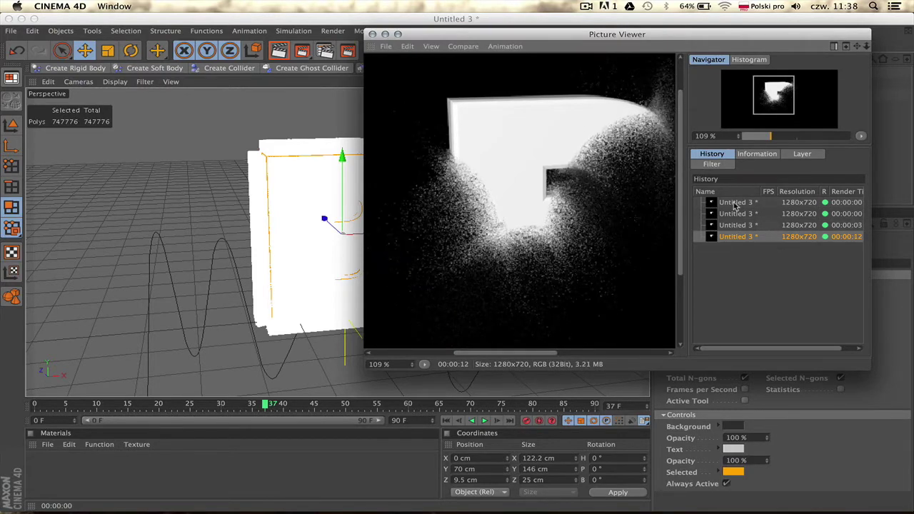
{"action": "key", "text": "Up"}
{"action": "key", "text": "Down"}
{"action": "key", "text": "Up"}
{"action": "key", "text": "Up"}
{"action": "key", "text": "Up"}
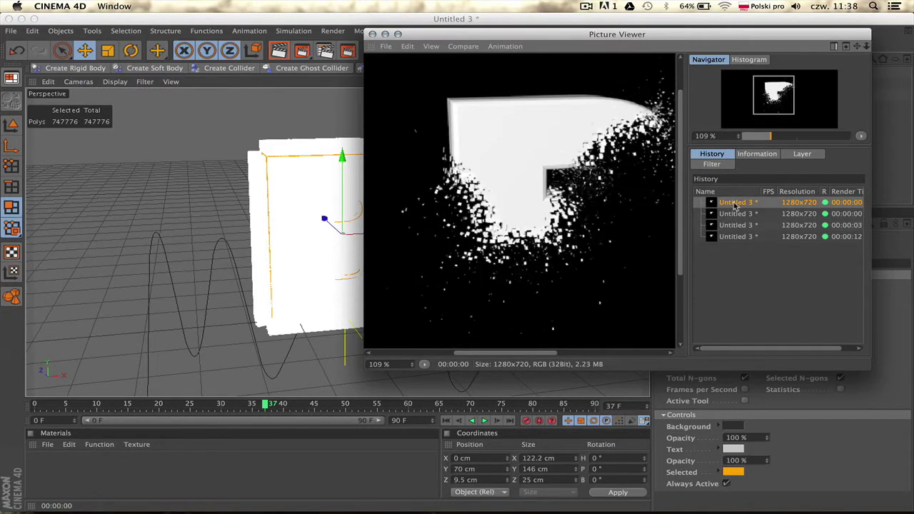
{"action": "key", "text": "Down"}
{"action": "key", "text": "Down"}
{"action": "key", "text": "Down"}
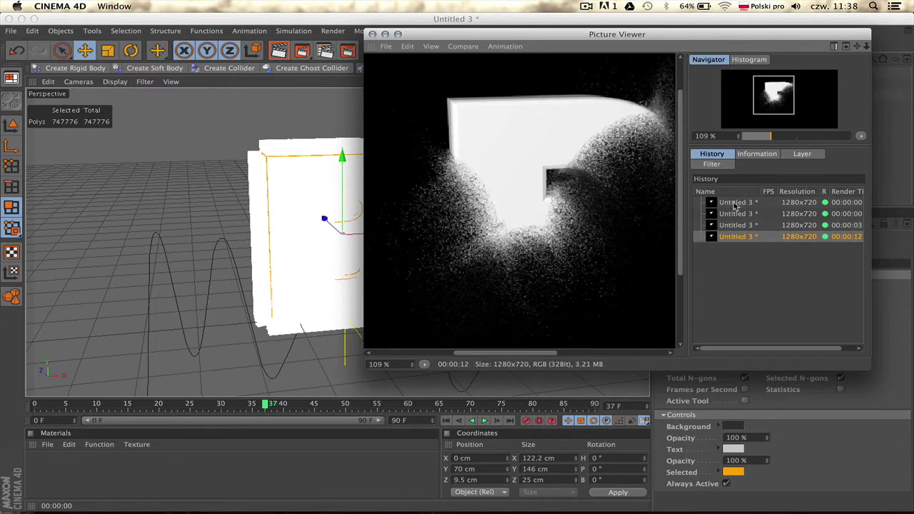
Try to subdivide the letter's polygons a fifth time with Subdivision set to 1.
{"action": "left_click", "coordinate": [212, 31]}
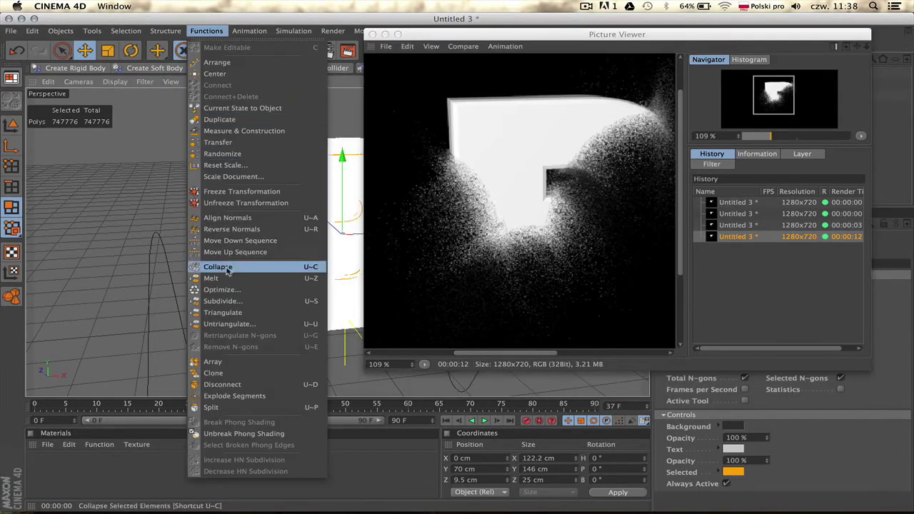
{"action": "left_click", "coordinate": [224, 299]}
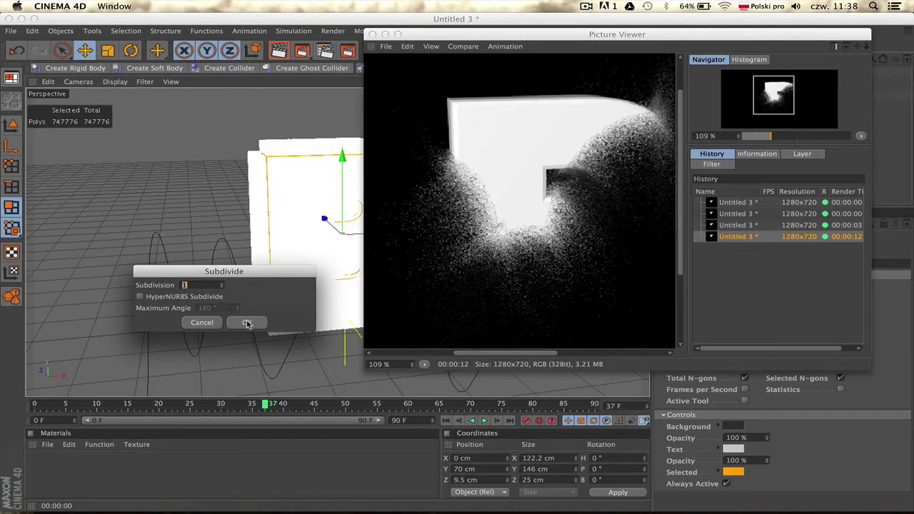
{"action": "left_click", "coordinate": [247, 323]}
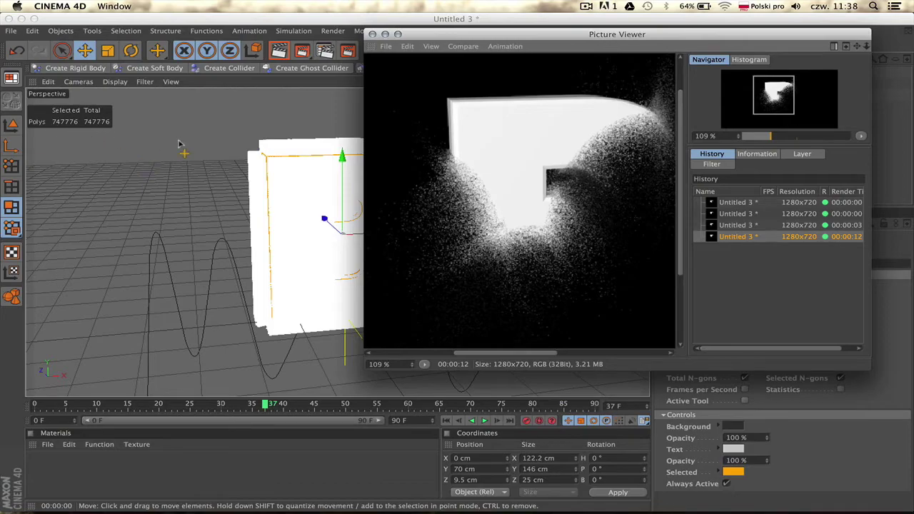
Switch to the YouTube reference video in Safari, replay the disintegration from the middle and pause on the crumbling shape.
{"action": "mouse_move", "coordinate": [912, 2]}
{"action": "left_click", "coordinate": [255, 198]}
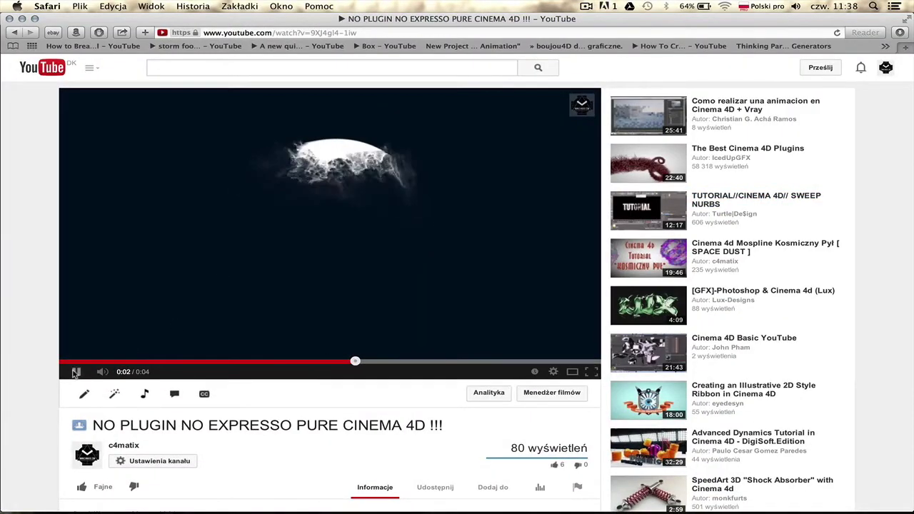
{"action": "left_click", "coordinate": [293, 360]}
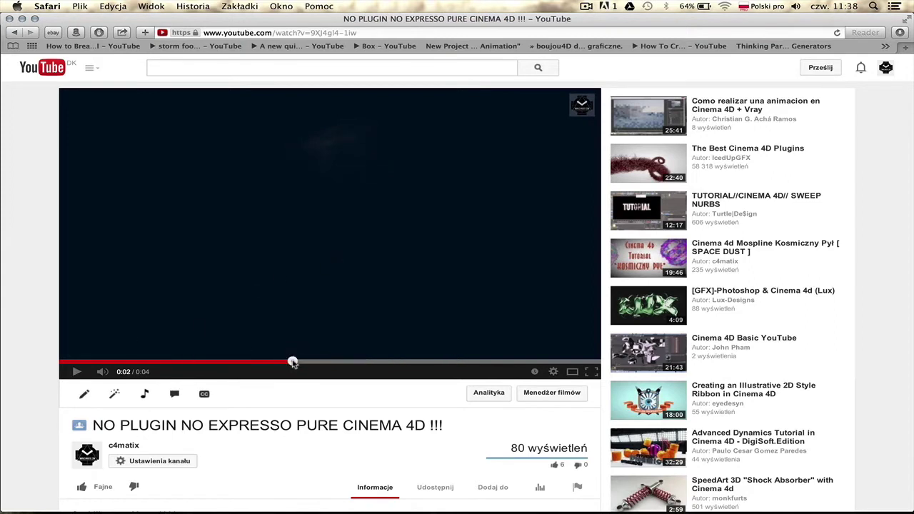
{"action": "left_click", "coordinate": [74, 372]}
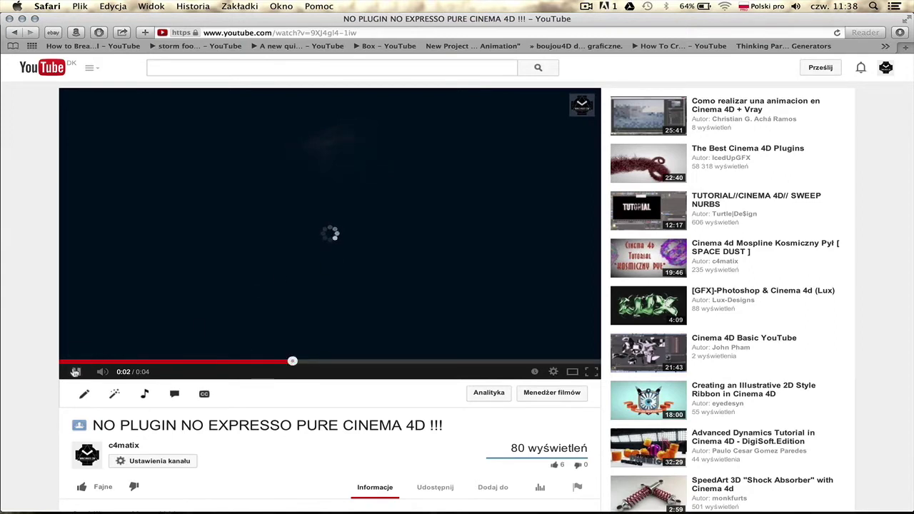
{"action": "left_click", "coordinate": [75, 372]}
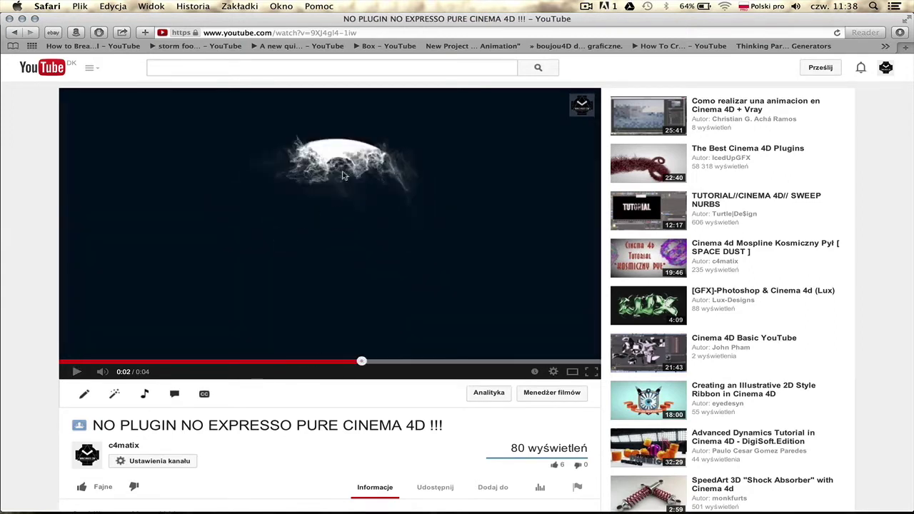
Check the Cinema 4D render against the reference, and go back to the YouTube video to resume playback.
{"action": "mouse_move", "coordinate": [913, 2]}
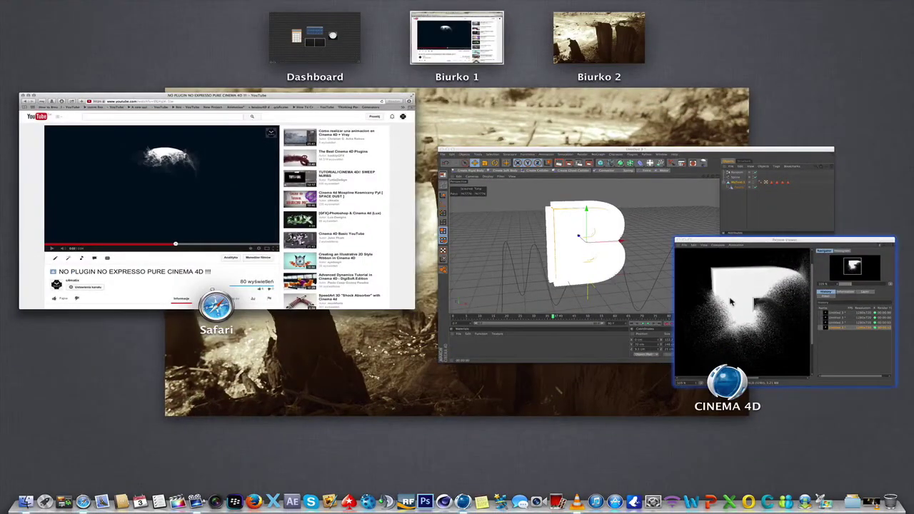
{"action": "left_click", "coordinate": [731, 302]}
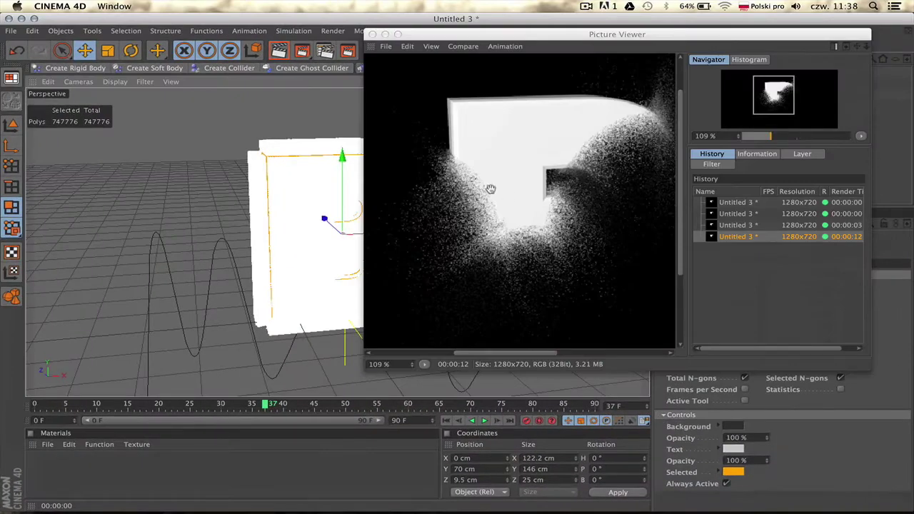
{"action": "key", "text": "ctrl+Up"}
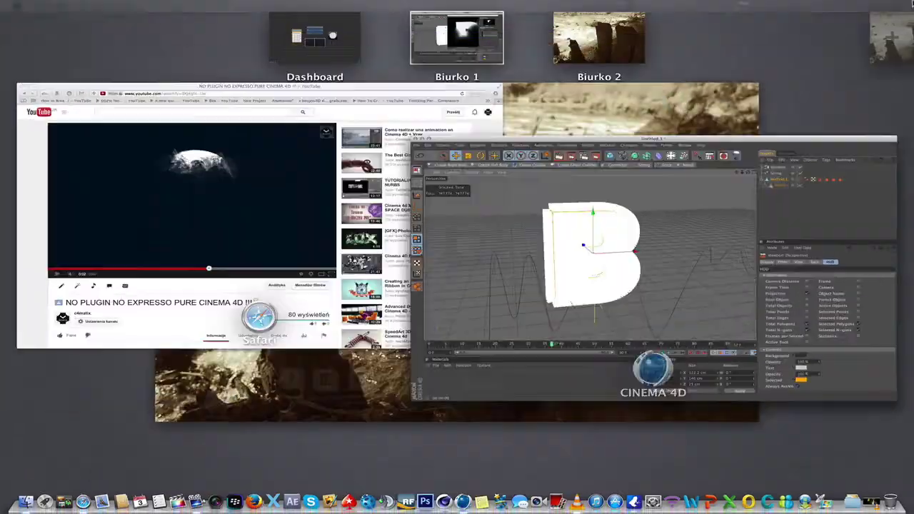
{"action": "left_click", "coordinate": [287, 241]}
{"action": "left_click", "coordinate": [76, 373]}
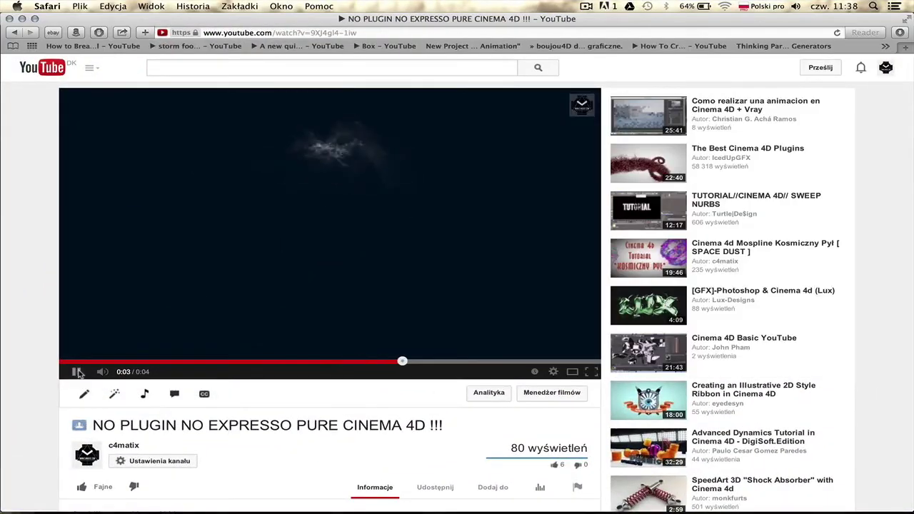
Return to Cinema 4D and move the Picture Viewer over the viewport so the Objects and Attributes managers are uncovered.
{"action": "key", "text": "ctrl+Up"}
{"action": "left_click", "coordinate": [588, 228]}
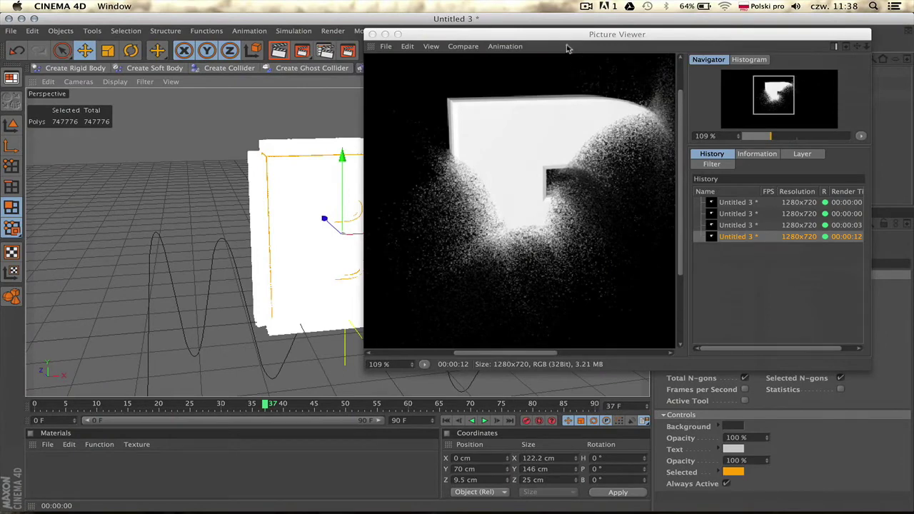
{"action": "left_click_drag", "start_coordinate": [559, 40], "coordinate": [275, 149]}
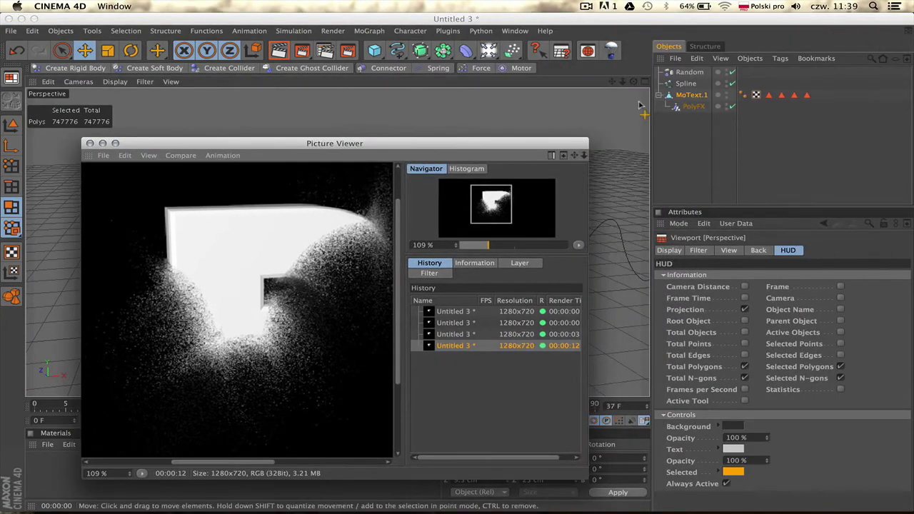
Select the MoText.1 object, shift the Picture Viewer off the letter, and render the current frame to the Picture Viewer.
{"action": "left_click", "coordinate": [693, 107]}
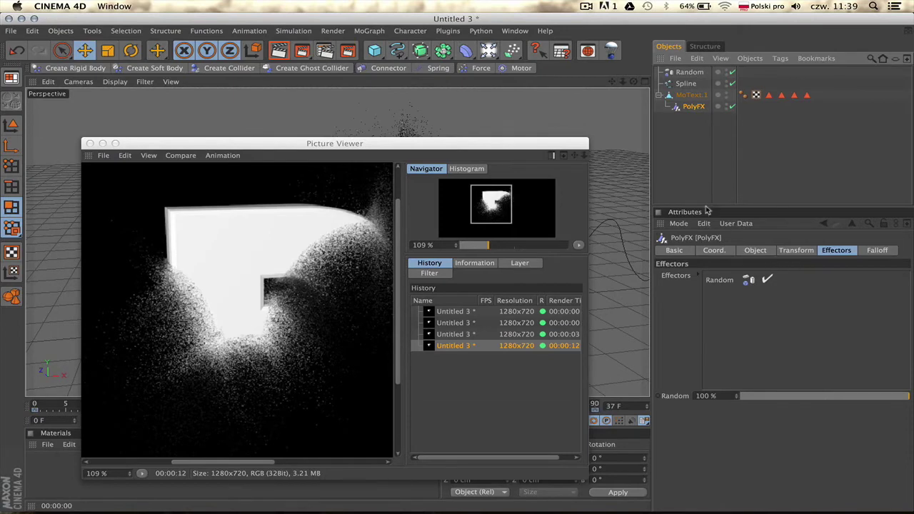
{"action": "left_click", "coordinate": [691, 95]}
{"action": "left_click_drag", "start_coordinate": [318, 140], "coordinate": [547, 101]}
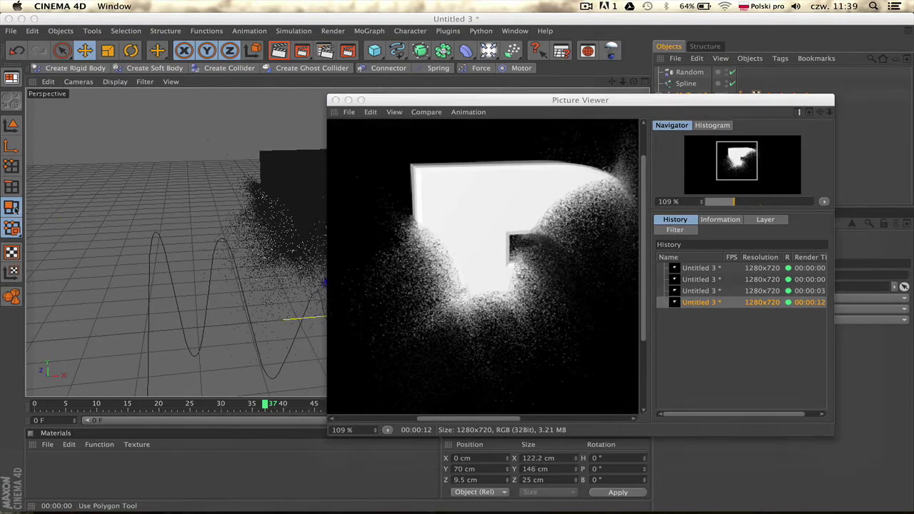
{"action": "left_click_drag", "start_coordinate": [518, 101], "coordinate": [516, 146]}
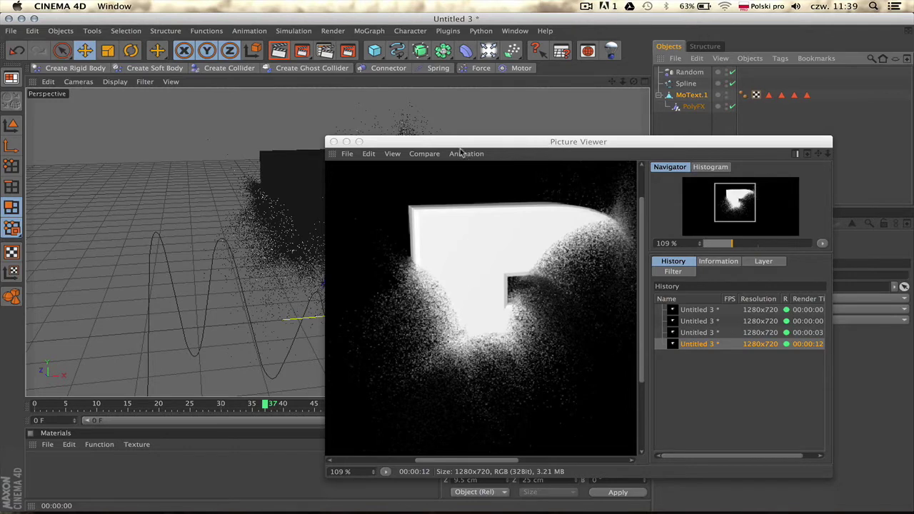
{"action": "left_click_drag", "start_coordinate": [306, 56], "coordinate": [381, 106]}
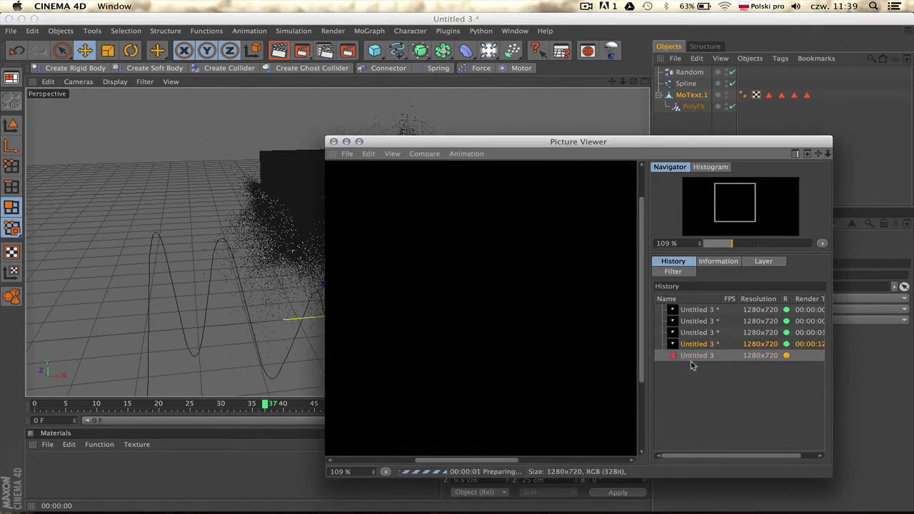
Widen the Picture Viewer's history list and flip repeatedly through the four finished renders to compare their fragment sizes.
{"action": "left_click_drag", "start_coordinate": [647, 345], "coordinate": [613, 344]}
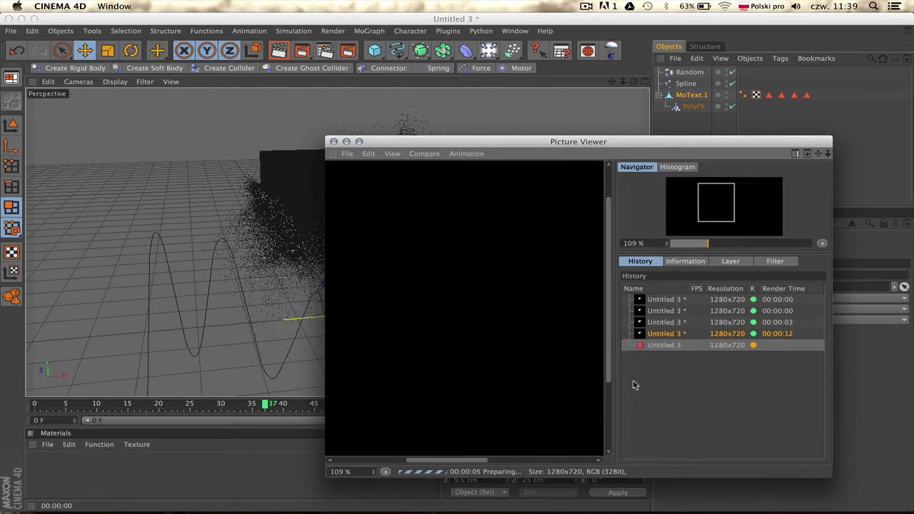
{"action": "left_click", "coordinate": [687, 96]}
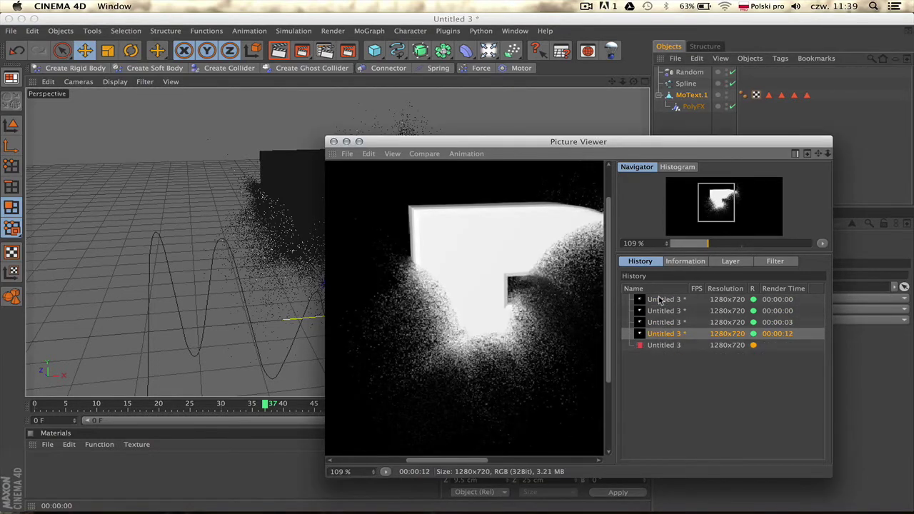
{"action": "key", "text": "Up"}
{"action": "key", "text": "Up"}
{"action": "key", "text": "Up"}
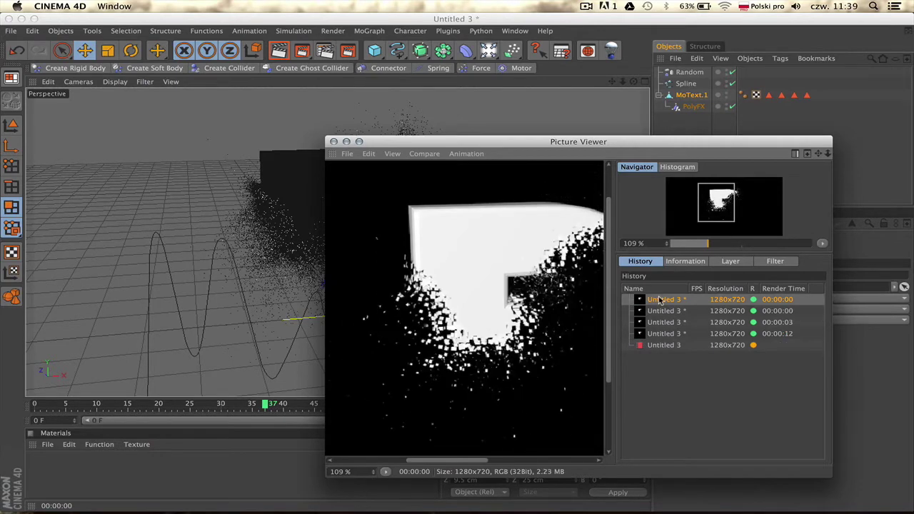
{"action": "key", "text": "Down"}
{"action": "key", "text": "Down"}
{"action": "key", "text": "Down"}
{"action": "key", "text": "Down"}
{"action": "key", "text": "Up"}
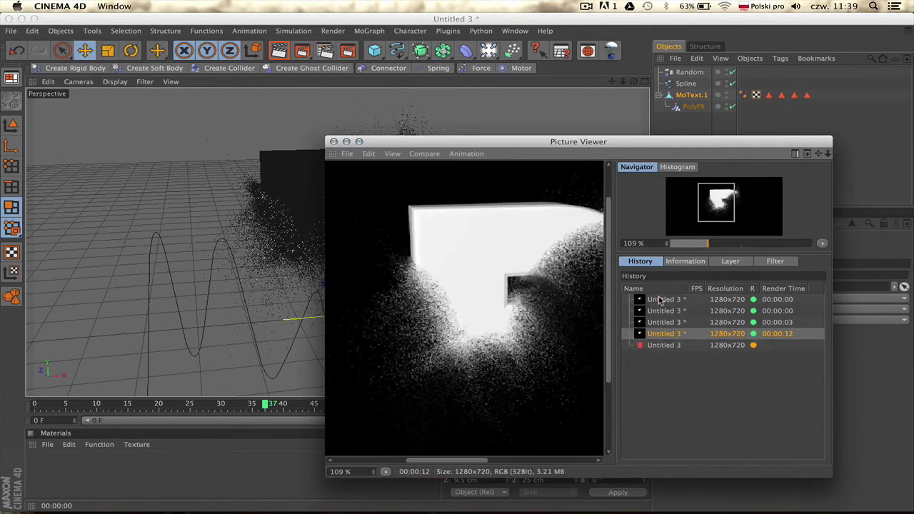
{"action": "key", "text": "Down"}
{"action": "key", "text": "Up"}
{"action": "key", "text": "Down"}
{"action": "key", "text": "Up"}
{"action": "key", "text": "Up"}
{"action": "key", "text": "Down"}
{"action": "key", "text": "Up"}
{"action": "key", "text": "Up"}
{"action": "key", "text": "Up"}
{"action": "key", "text": "Down"}
{"action": "key", "text": "Down"}
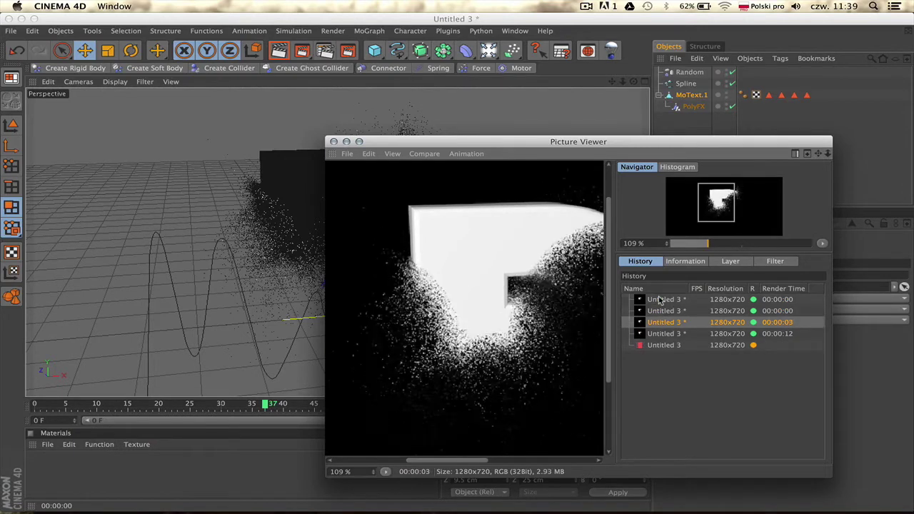
{"action": "key", "text": "Down"}
{"action": "key", "text": "Down"}
{"action": "key", "text": "Up"}
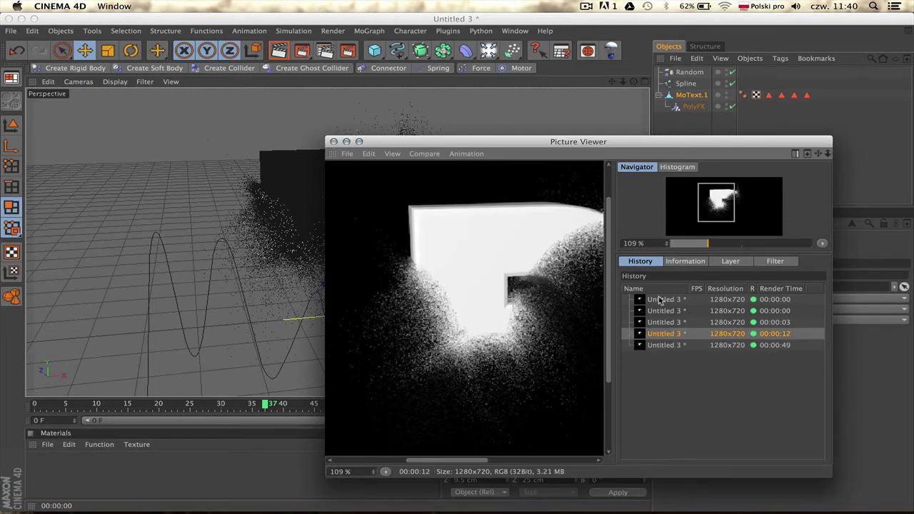
Compare the newest render in the history with the one made just before it.
{"action": "key", "text": "Down"}
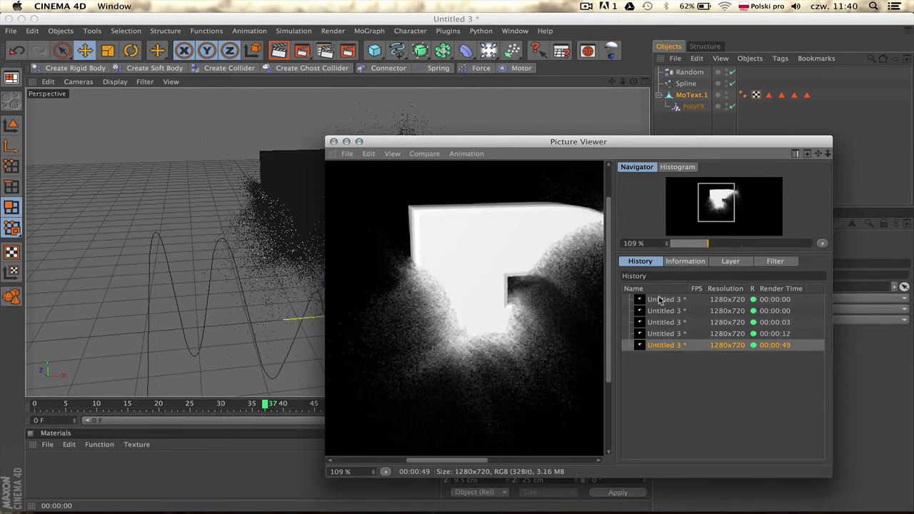
{"action": "key", "text": "Up"}
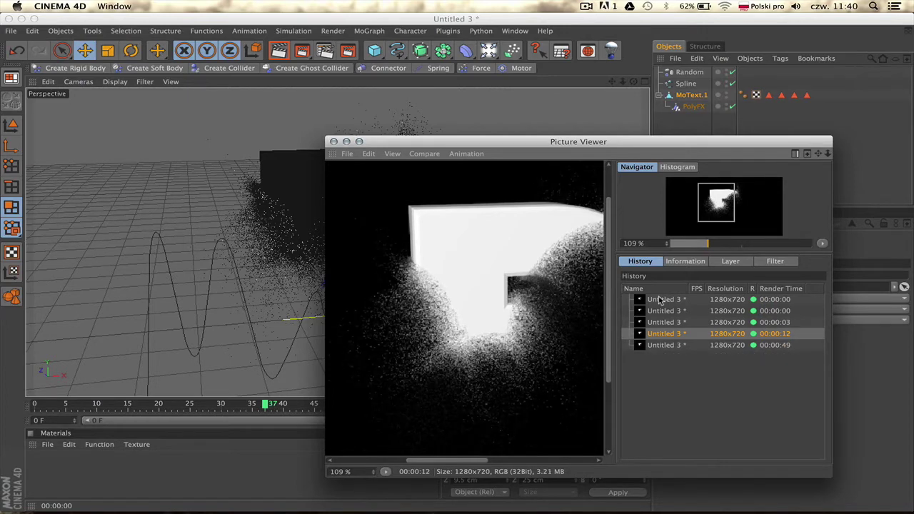
{"action": "key", "text": "Down"}
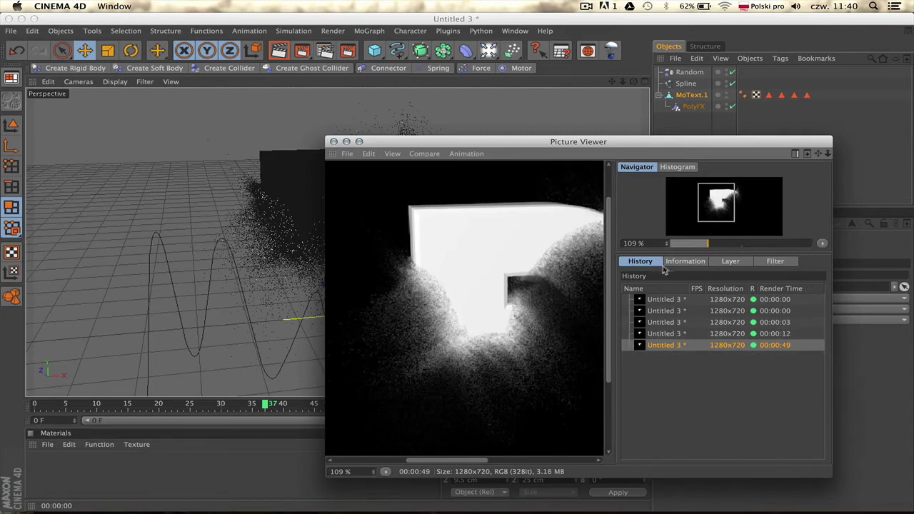
Check PolyFX, reselect MoText.1, and move the Picture Viewer so the polygon count and the Attributes manager are uncovered.
{"action": "left_click", "coordinate": [691, 106]}
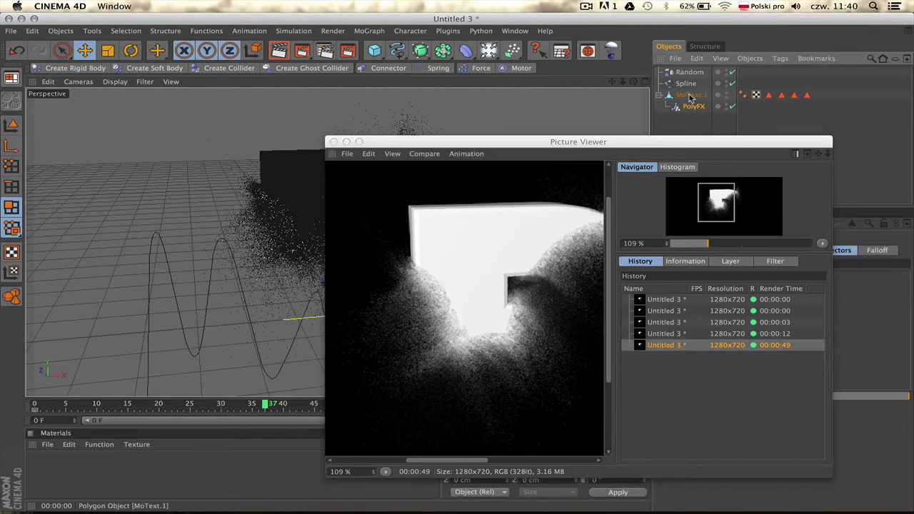
{"action": "left_click", "coordinate": [690, 96]}
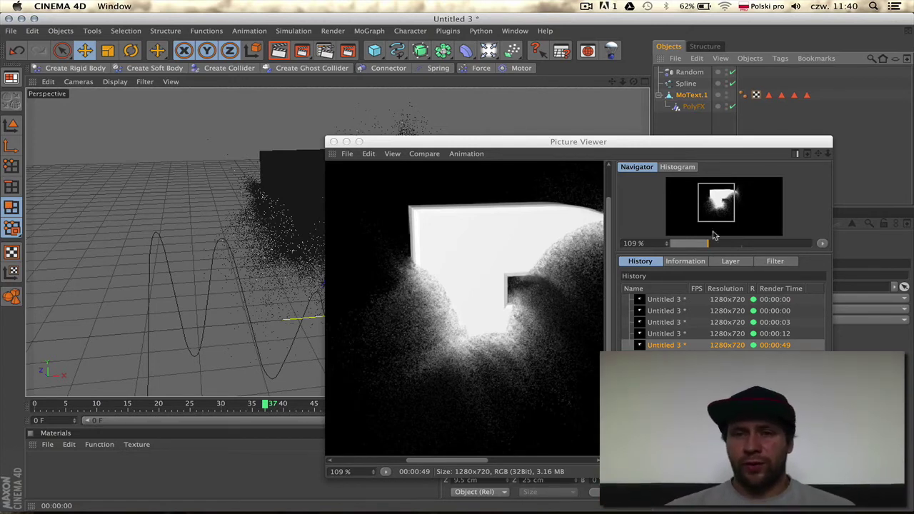
{"action": "left_click_drag", "start_coordinate": [691, 142], "coordinate": [396, 147]}
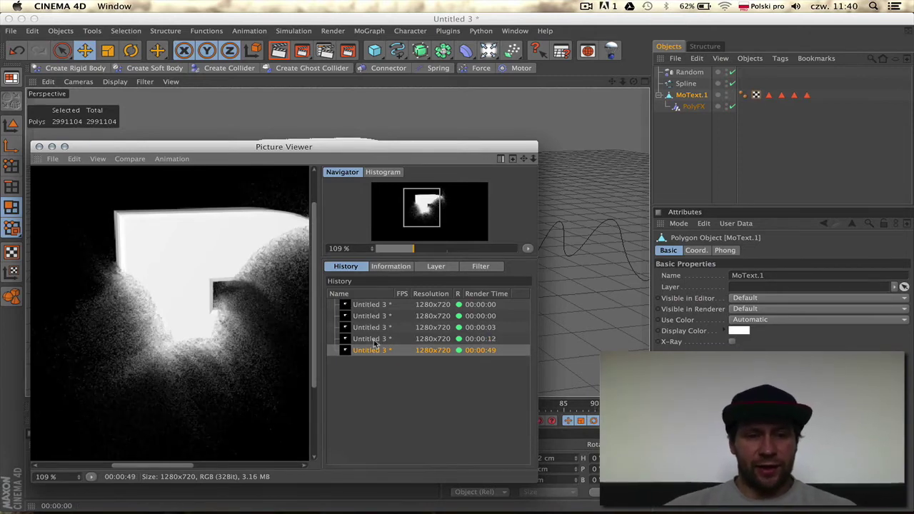
Step back and forth through all five renders, from coarsest to finest fragments, and end on the newest one.
{"action": "key", "text": "Up"}
{"action": "key", "text": "Up"}
{"action": "key", "text": "Up"}
{"action": "key", "text": "Up"}
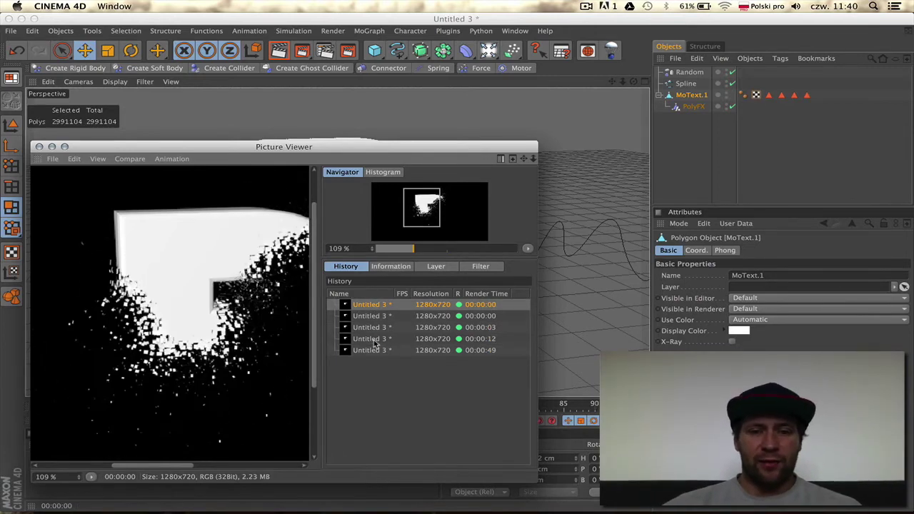
{"action": "key", "text": "Down"}
{"action": "key", "text": "Down"}
{"action": "key", "text": "Down"}
{"action": "key", "text": "Down"}
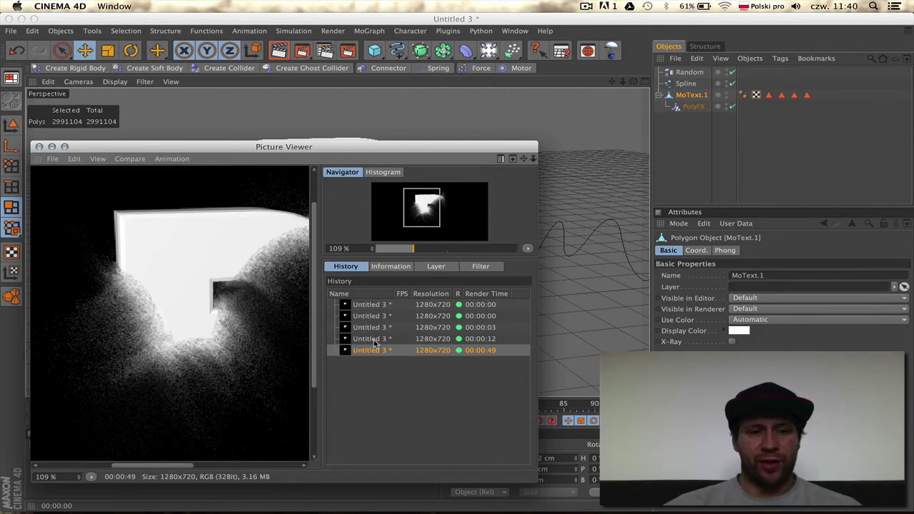
{"action": "key", "text": "Up"}
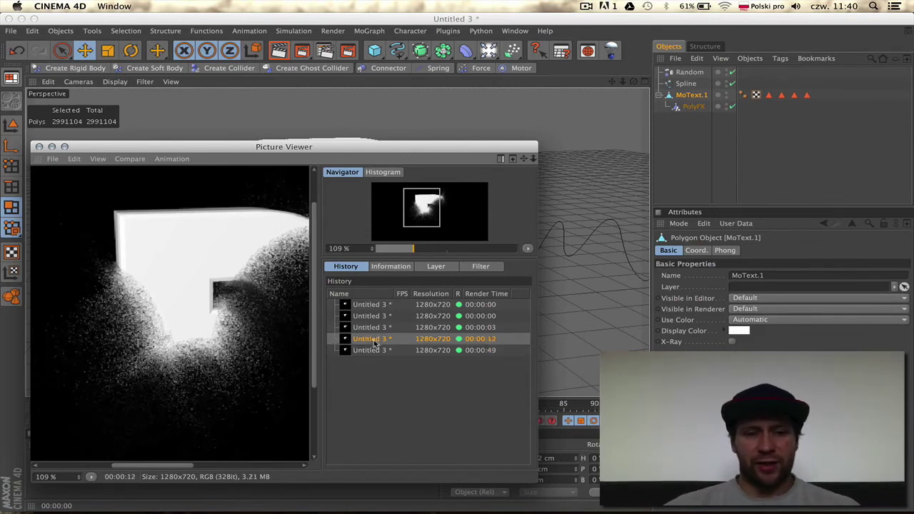
{"action": "key", "text": "Down"}
{"action": "key", "text": "Up"}
{"action": "key", "text": "Up"}
{"action": "key", "text": "Up"}
{"action": "key", "text": "Up"}
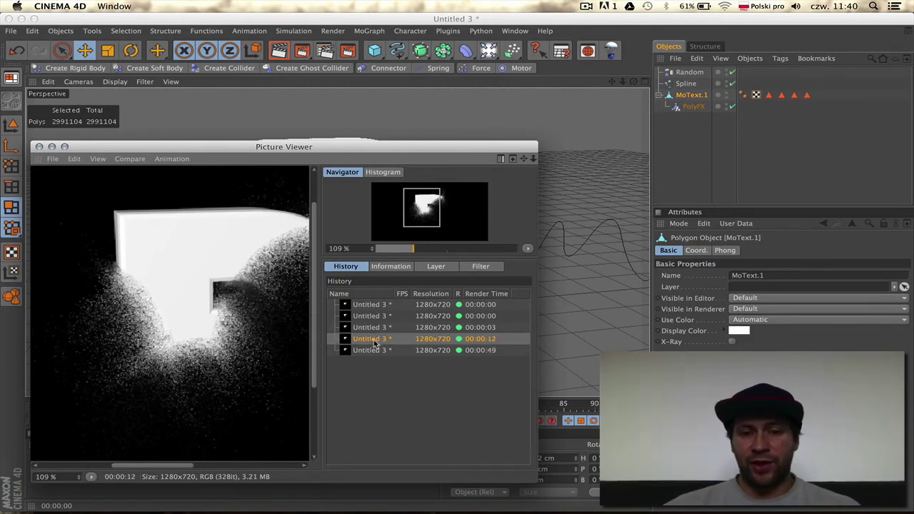
{"action": "key", "text": "Down"}
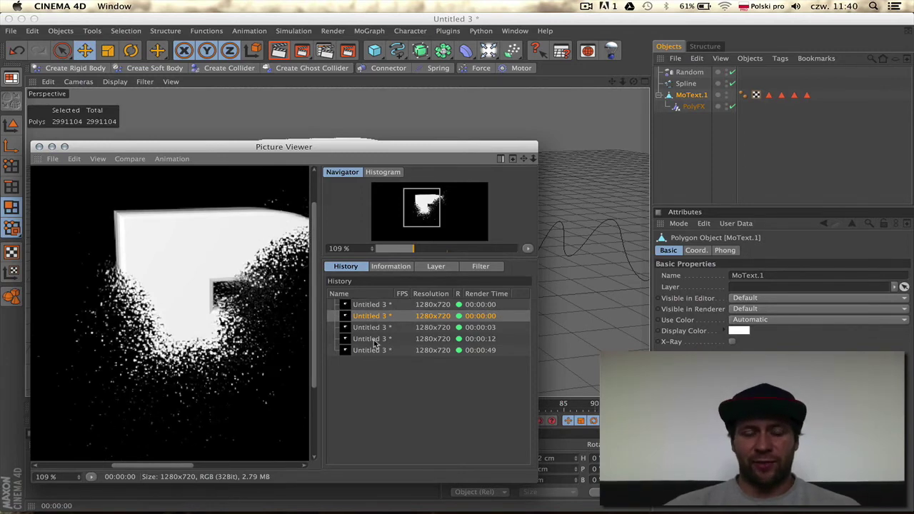
{"action": "key", "text": "Up"}
{"action": "key", "text": "Down"}
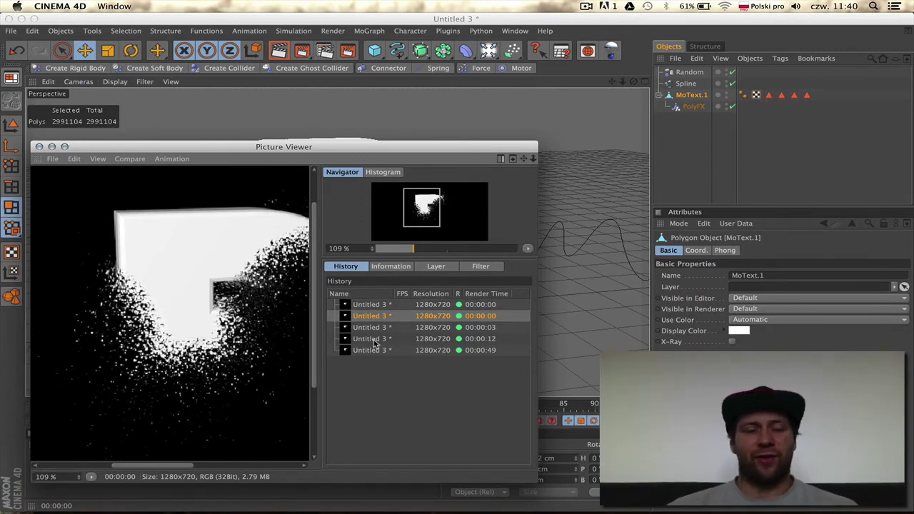
{"action": "key", "text": "Down"}
{"action": "key", "text": "Down"}
{"action": "key", "text": "Down"}
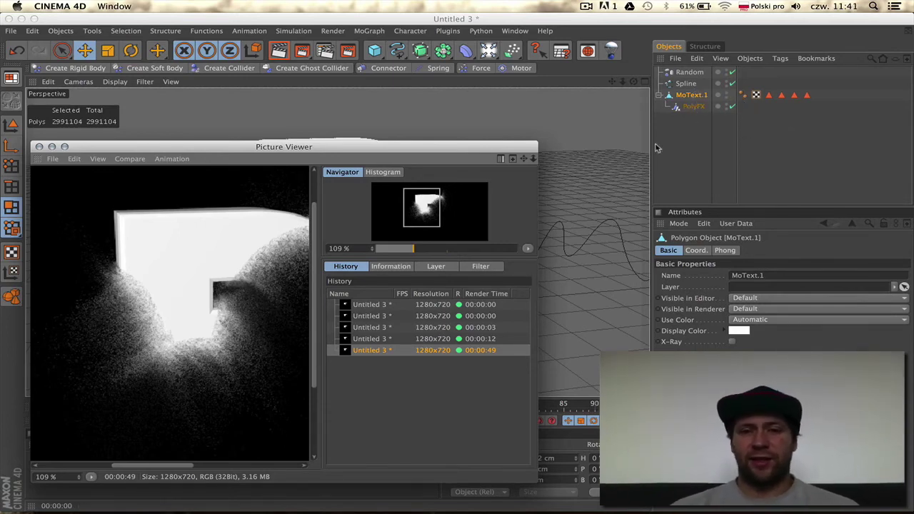
Reposition the Picture Viewer and go through the whole render history once more, starting from the fourth render.
{"action": "left_click_drag", "start_coordinate": [417, 146], "coordinate": [503, 140]}
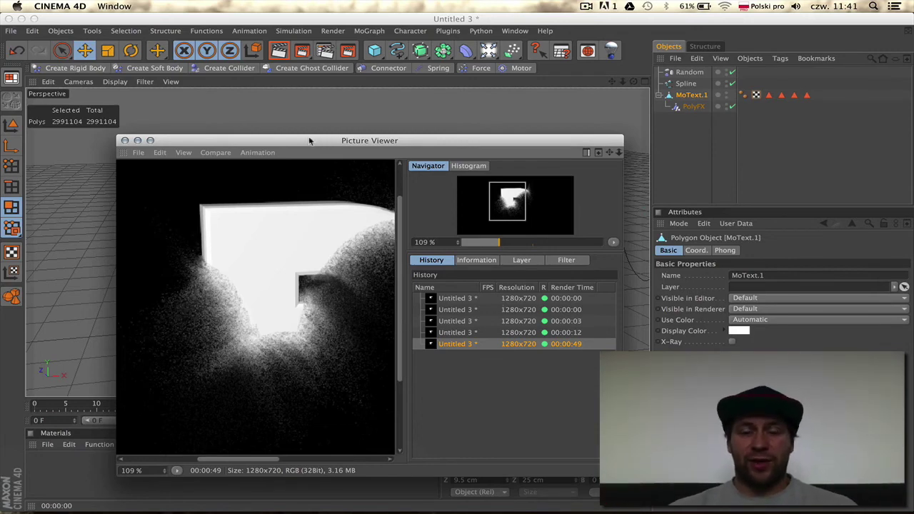
{"action": "left_click_drag", "start_coordinate": [310, 142], "coordinate": [330, 104]}
{"action": "left_click", "coordinate": [480, 292]}
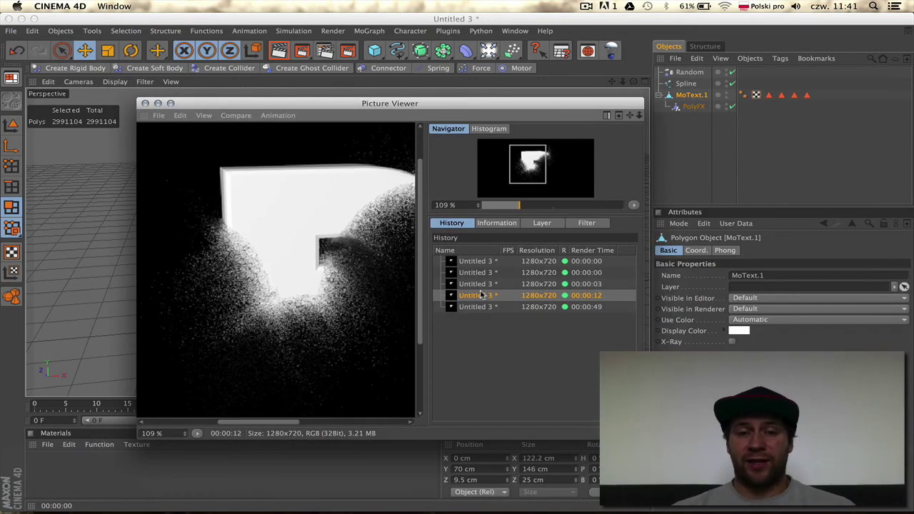
{"action": "key", "text": "Down"}
{"action": "key", "text": "Up"}
{"action": "key", "text": "Up"}
{"action": "key", "text": "Up"}
{"action": "key", "text": "Up"}
{"action": "key", "text": "Down"}
{"action": "key", "text": "Down"}
{"action": "key", "text": "Down"}
{"action": "key", "text": "Down"}
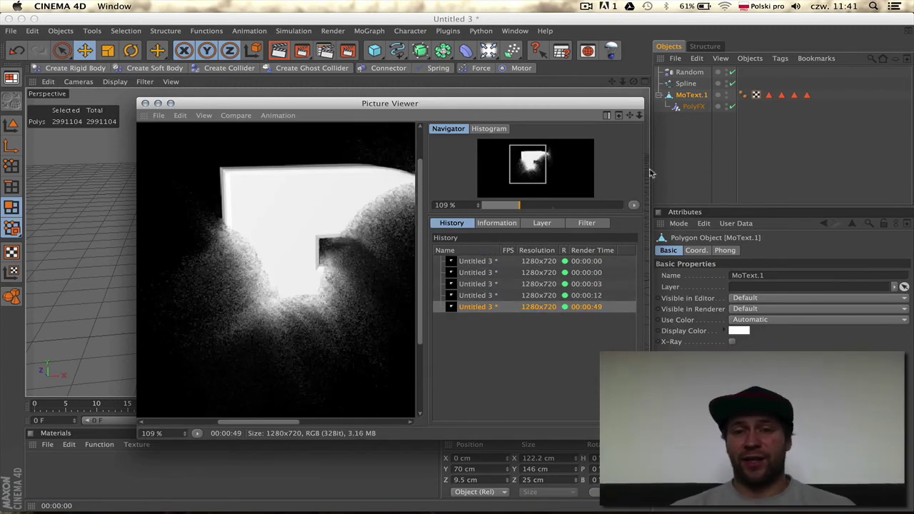
Review the Spline object's settings and the PolyFX Object, Transform and Falloff settings.
{"action": "left_click", "coordinate": [686, 83]}
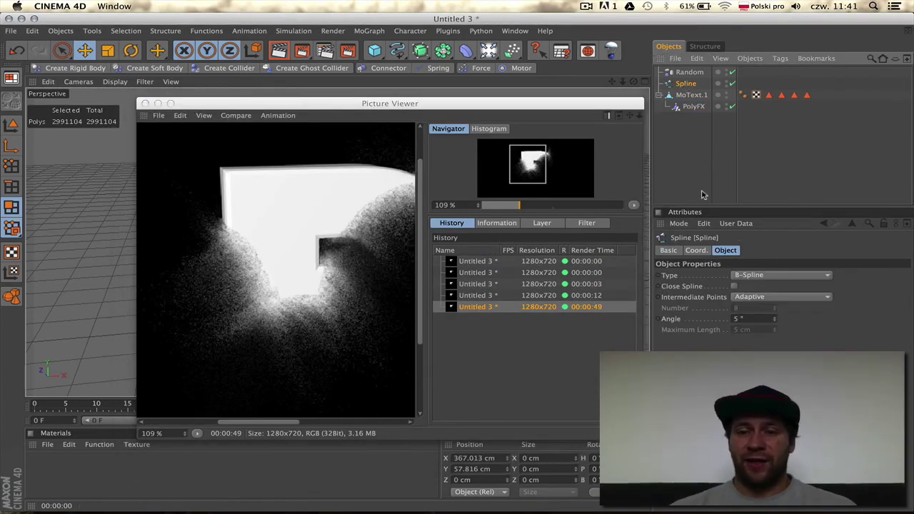
{"action": "left_click", "coordinate": [689, 110]}
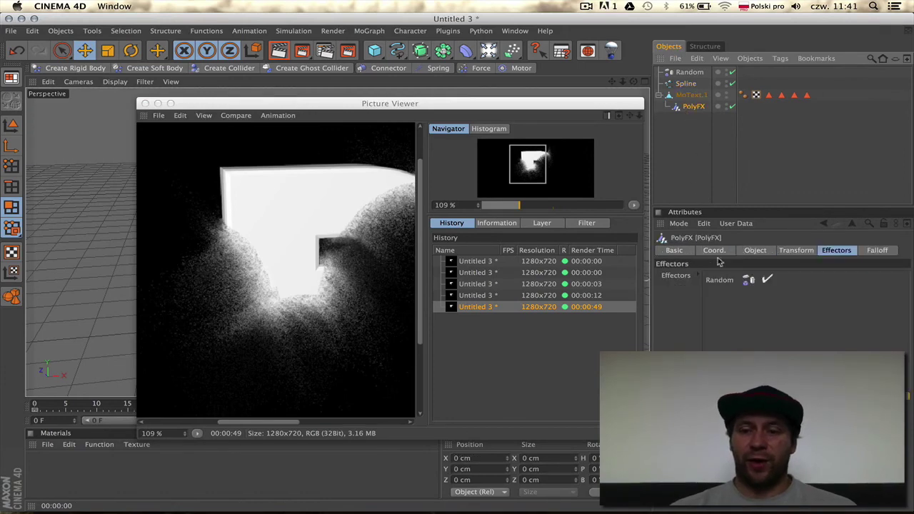
{"action": "left_click", "coordinate": [755, 251]}
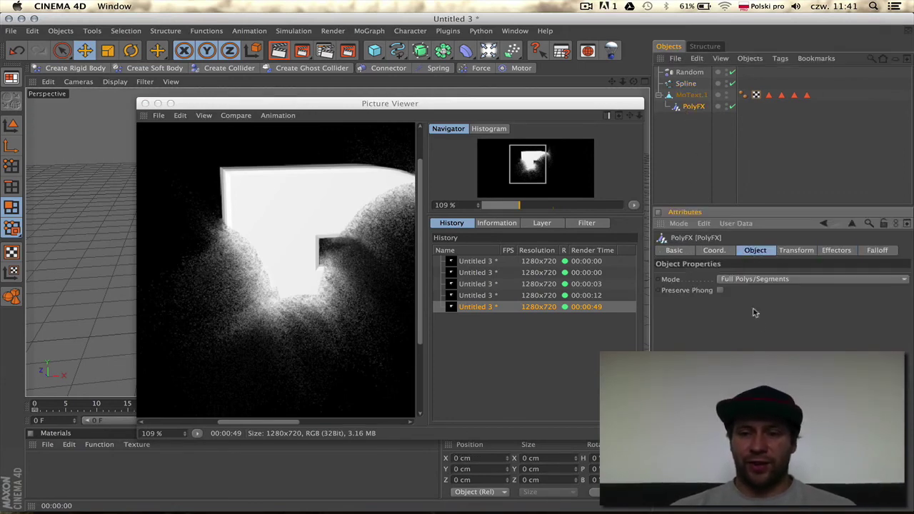
{"action": "left_click", "coordinate": [797, 251]}
{"action": "left_click", "coordinate": [872, 251]}
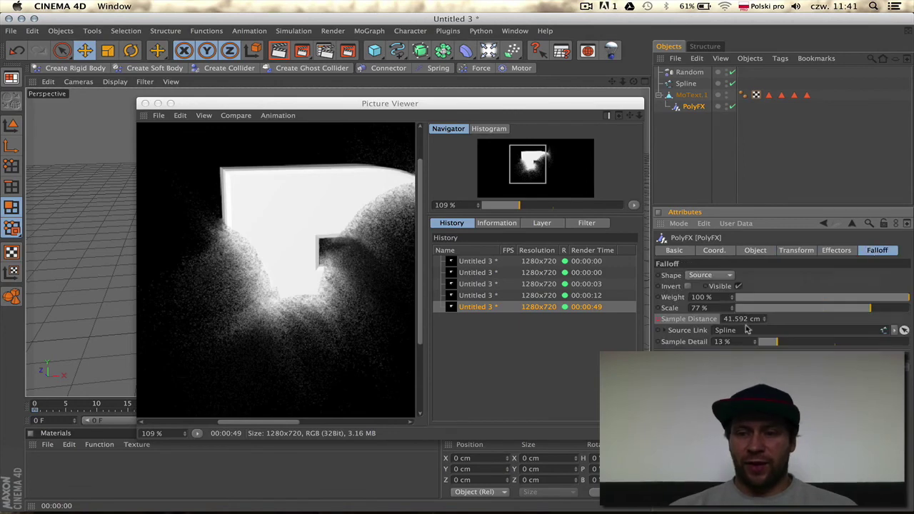